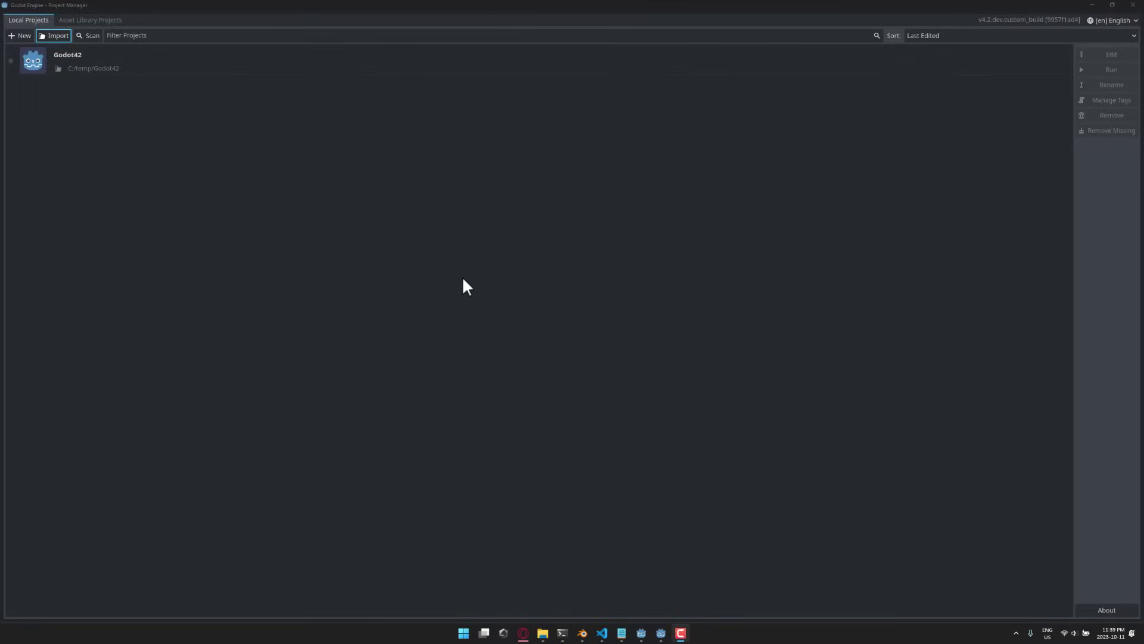
Focus the Godot 4.2 Project Manager window showing the Godot42 project in C:/temp/Godot42.
left_click(277, 3)
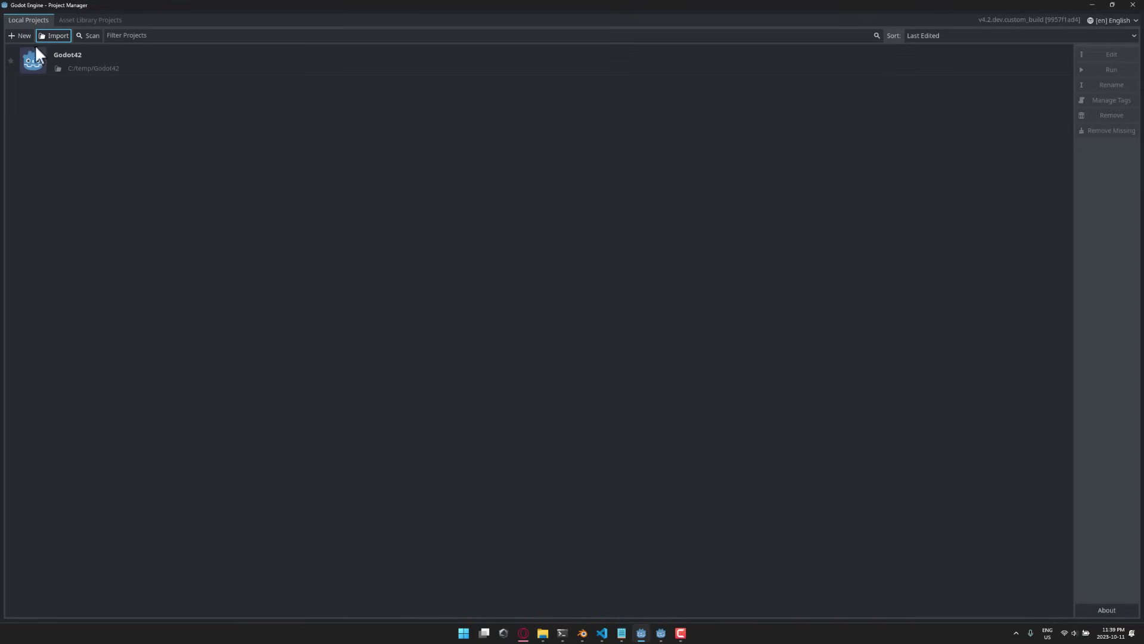
key("alt+Tab")
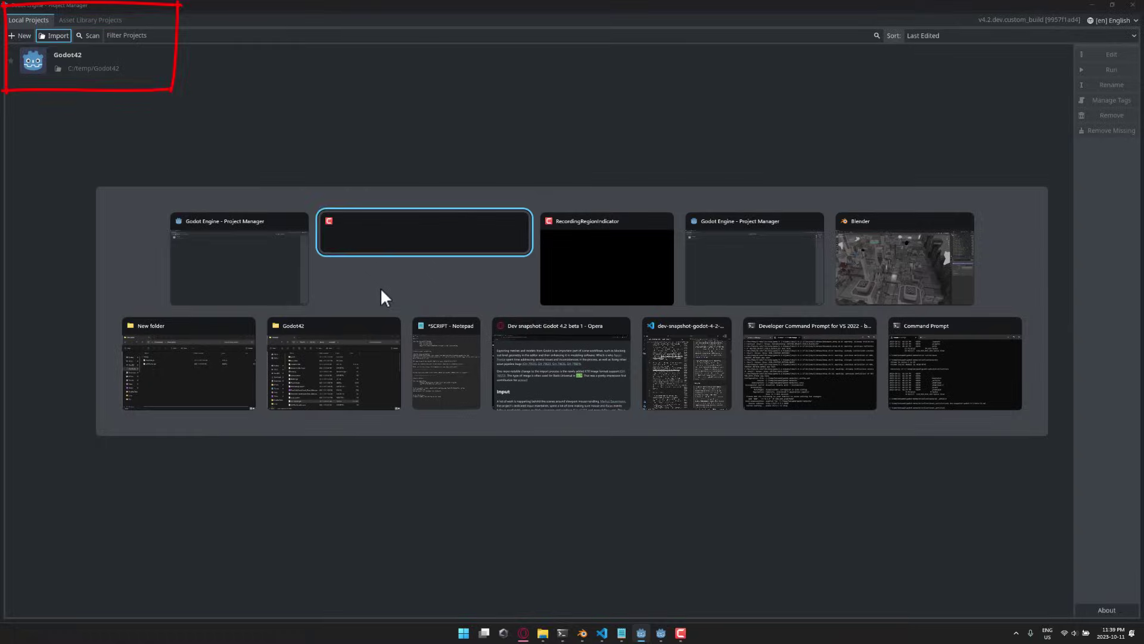
key("alt+Tab")
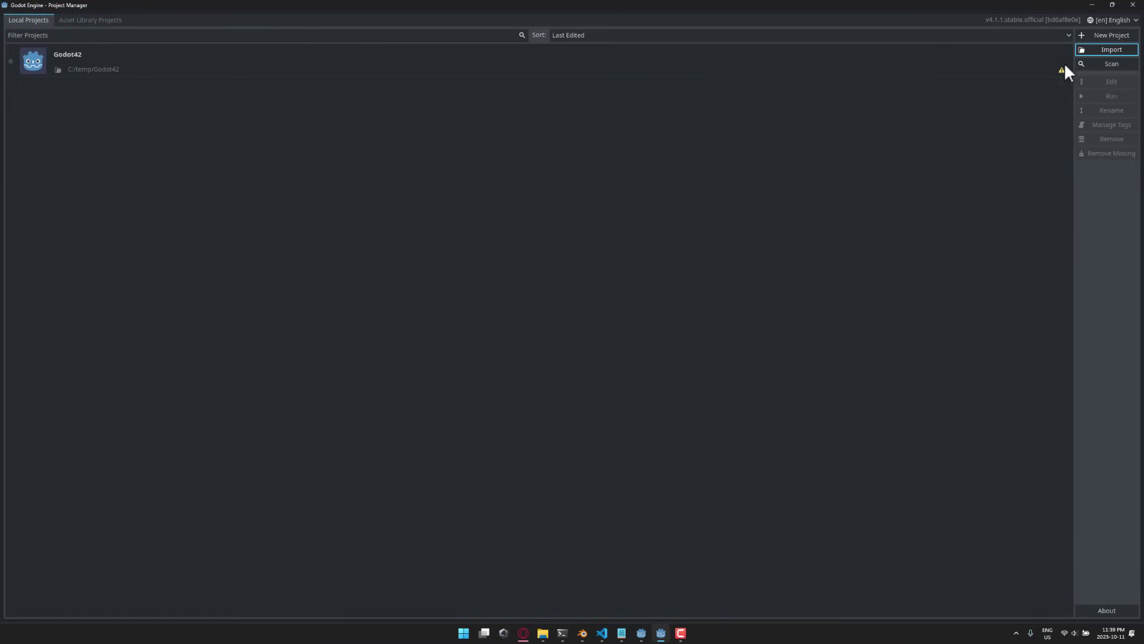
left_click(195, 69)
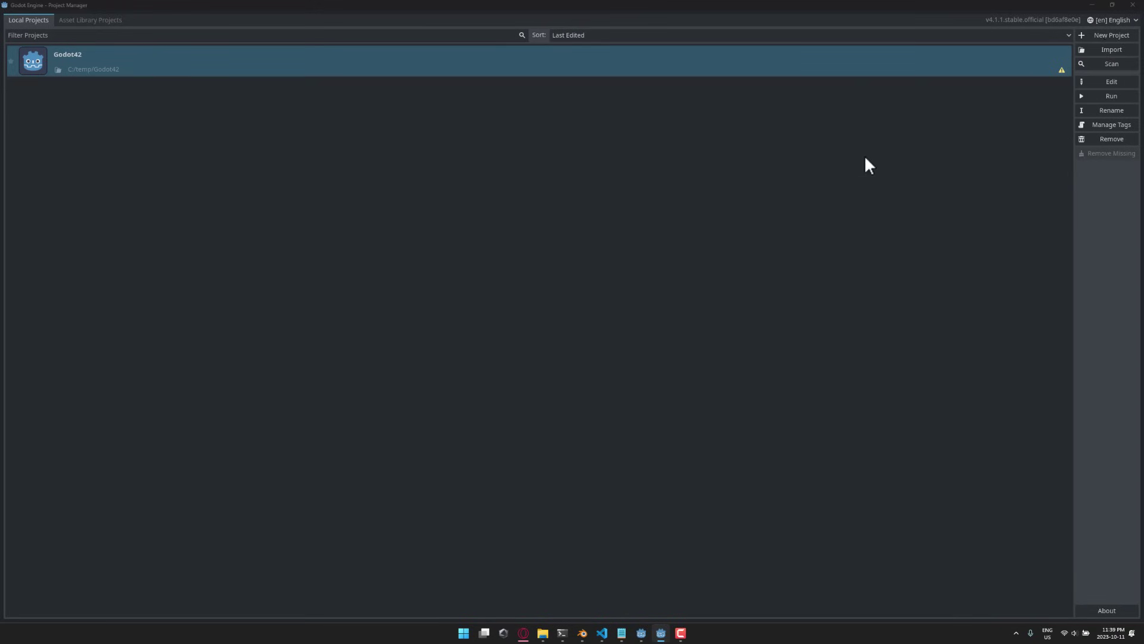
key("alt+Tab")
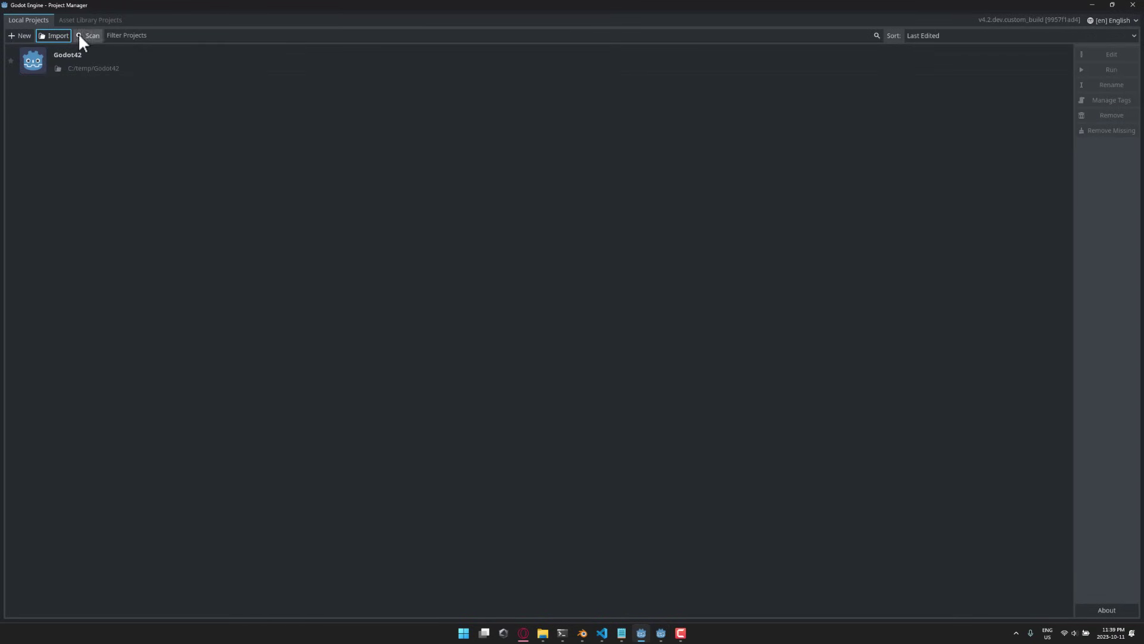
left_click(60, 35)
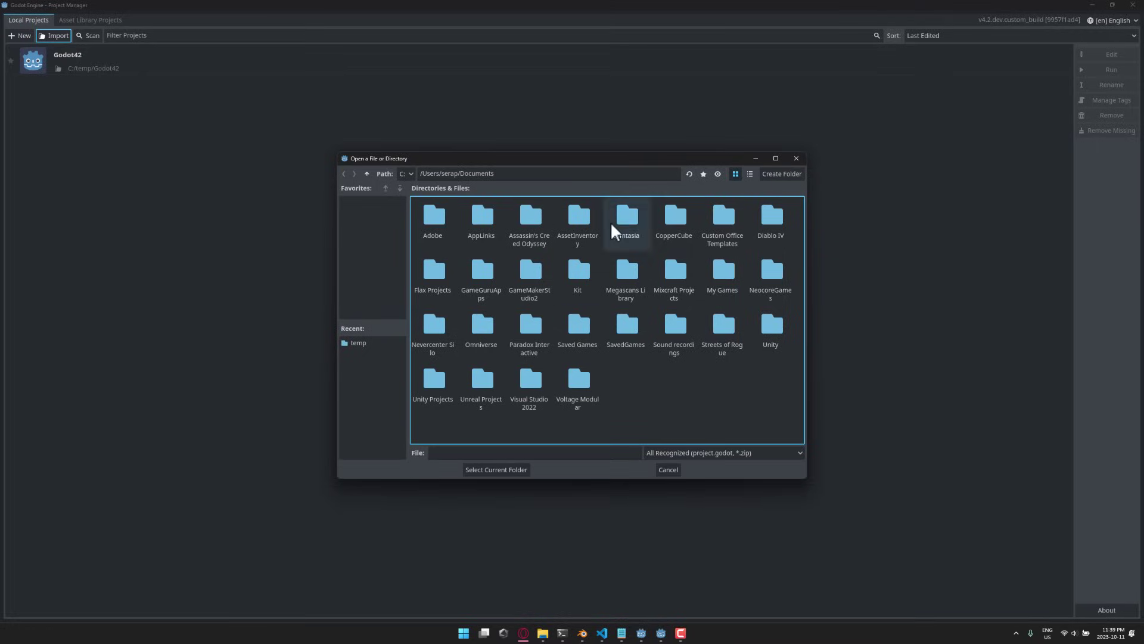
left_click(669, 469)
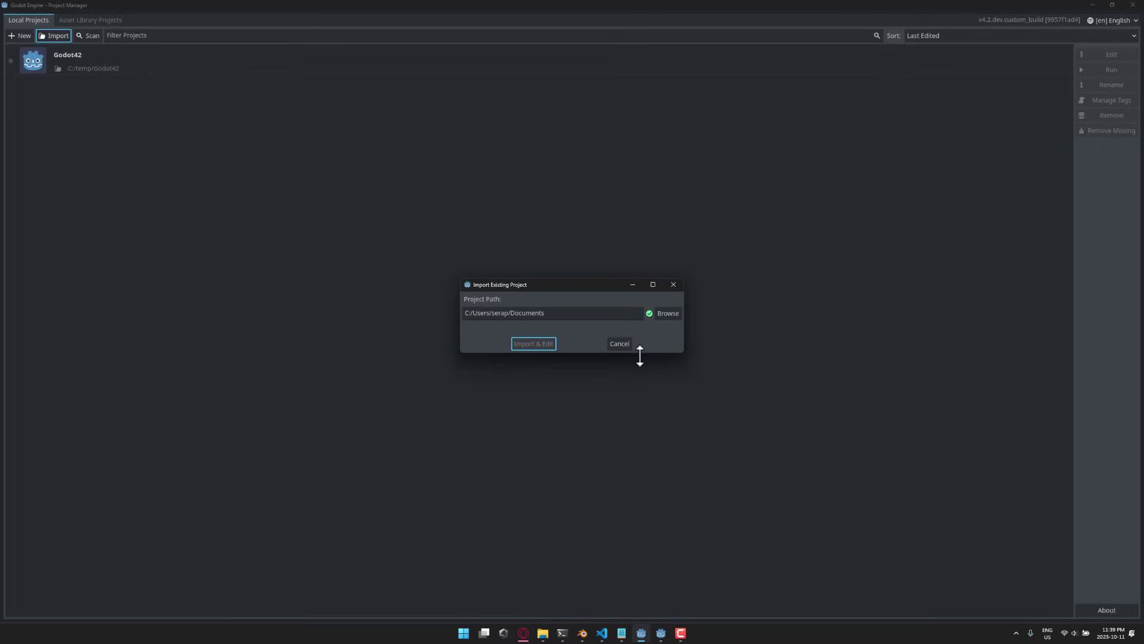
left_click(620, 344)
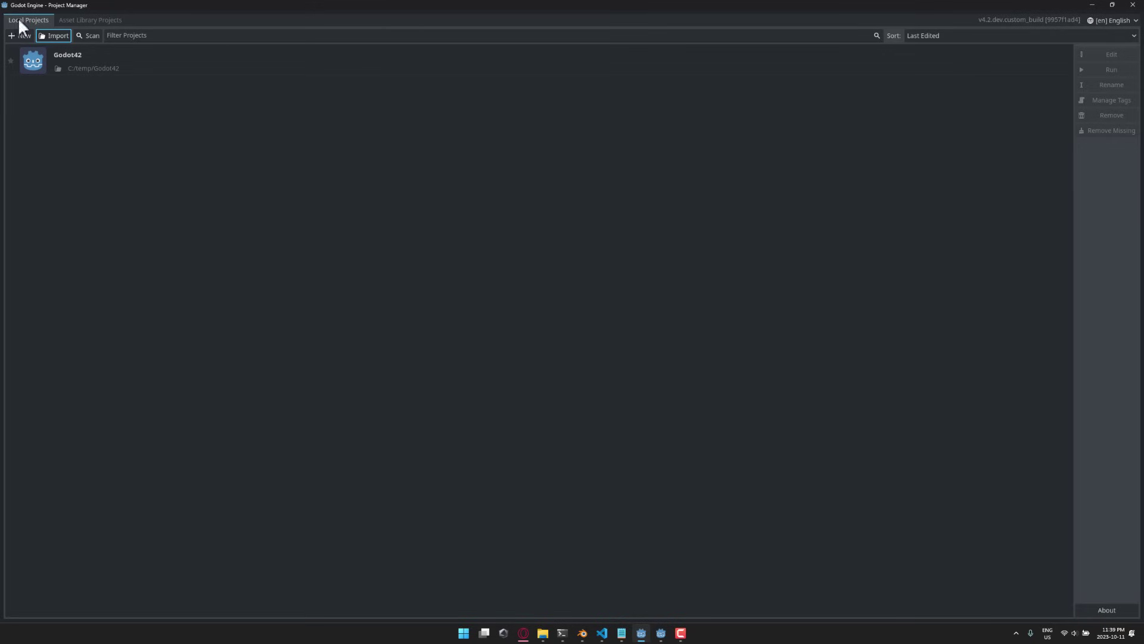
Start a new project named NewProject with its path set to C:/temp.
left_click(24, 35)
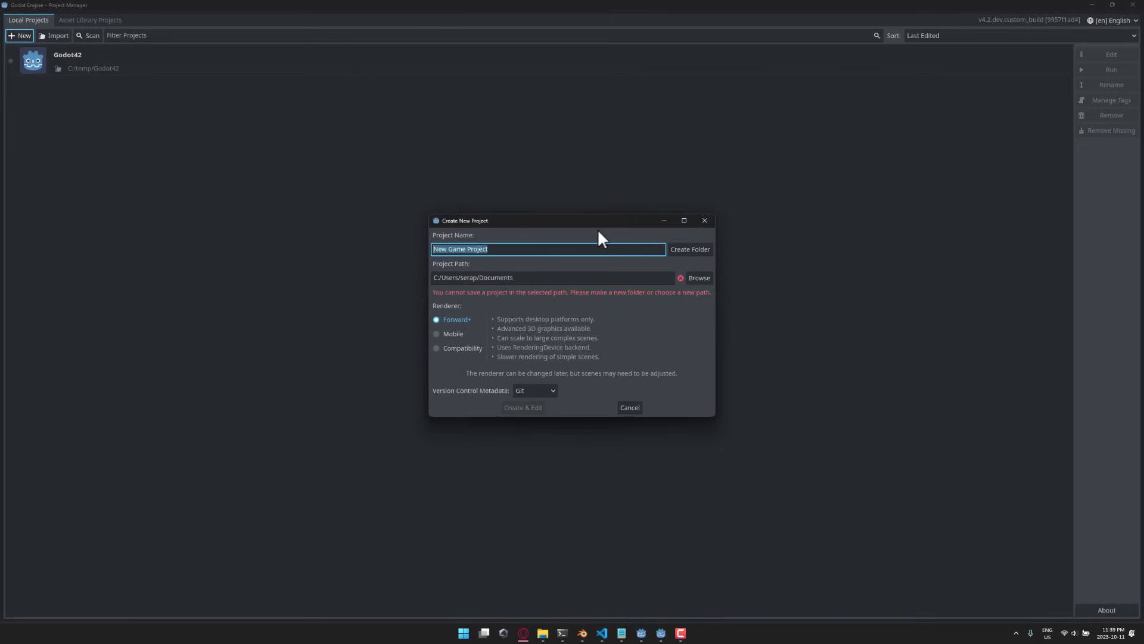
type("NewProject")
key("Tab")
key("Tab")
key("ctrl+a")
type("C:/temp")
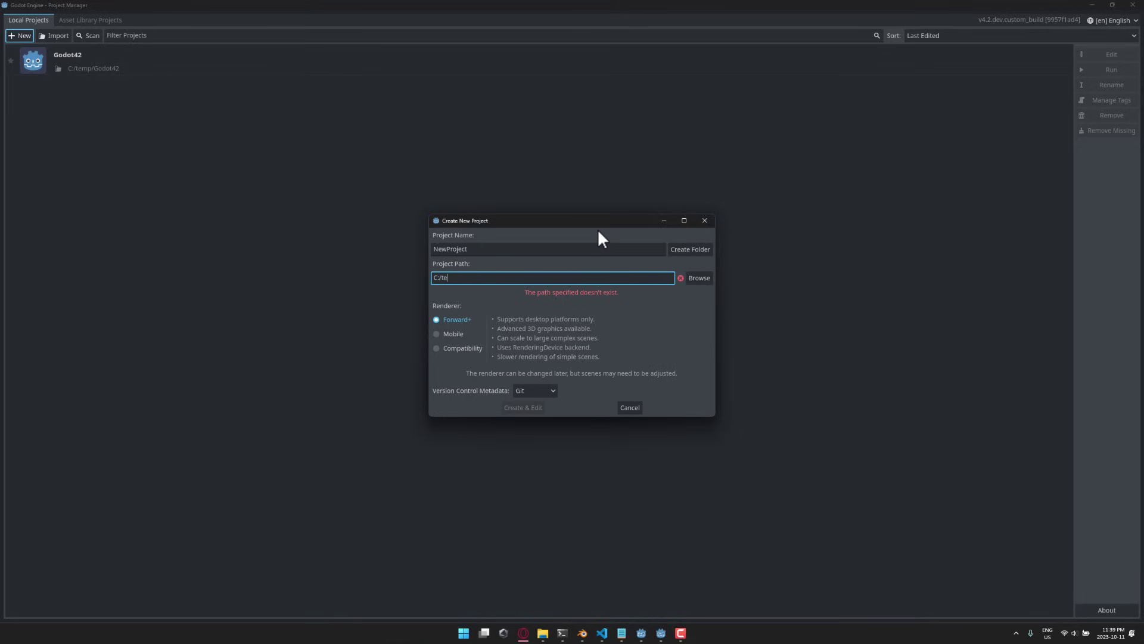
Set version control to None, create it in its own NewProject folder, and add a 3D Scene root.
left_click(538, 392)
left_click(539, 403)
left_click(539, 405)
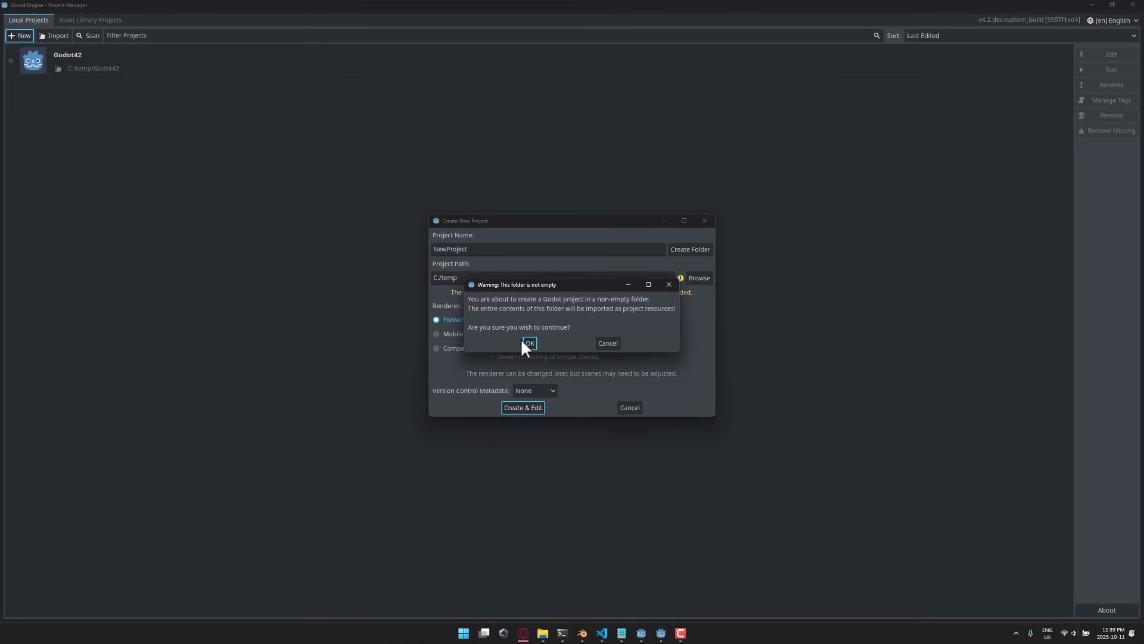
left_click(610, 343)
left_click(682, 250)
left_click(528, 404)
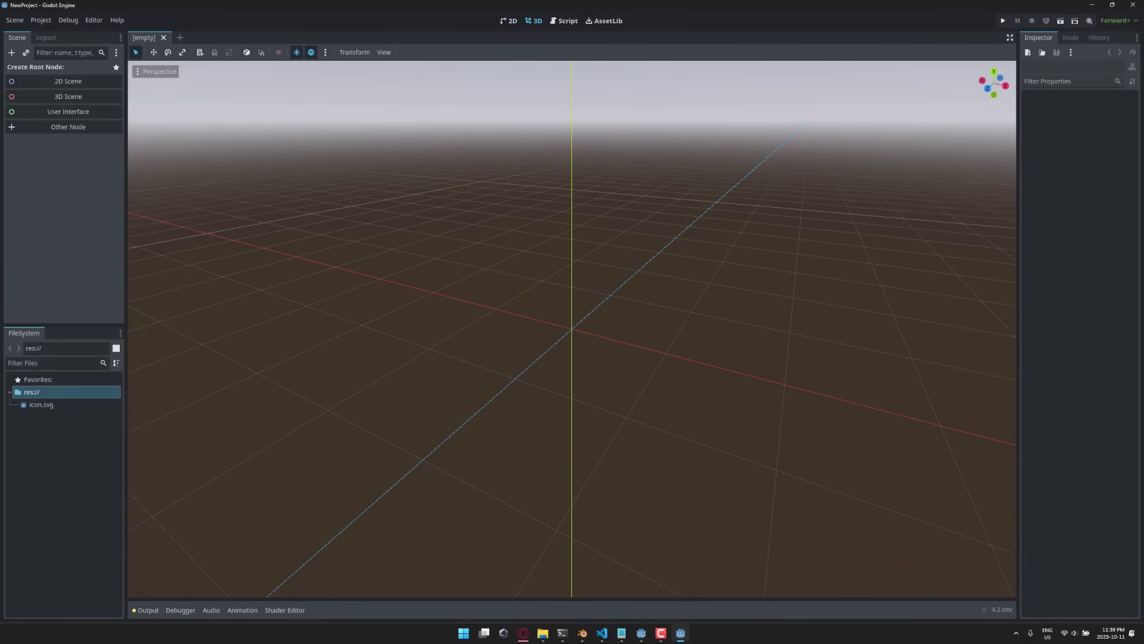
left_click(66, 95)
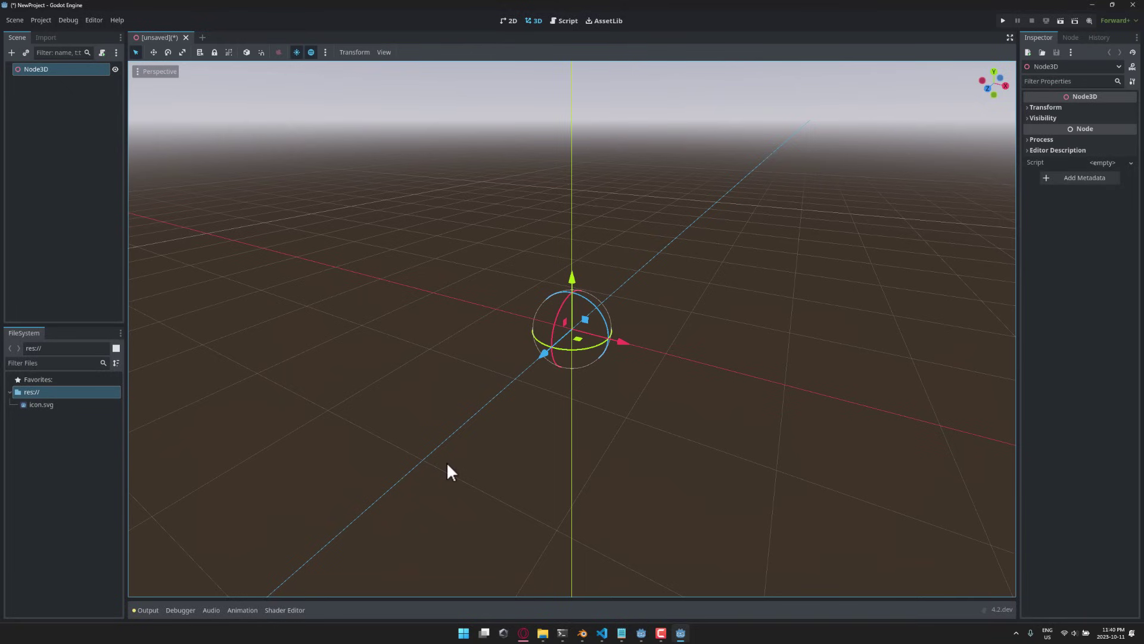
In Blender, walk down the city street past the market and barriers toward the neon overpass.
left_click(612, 581)
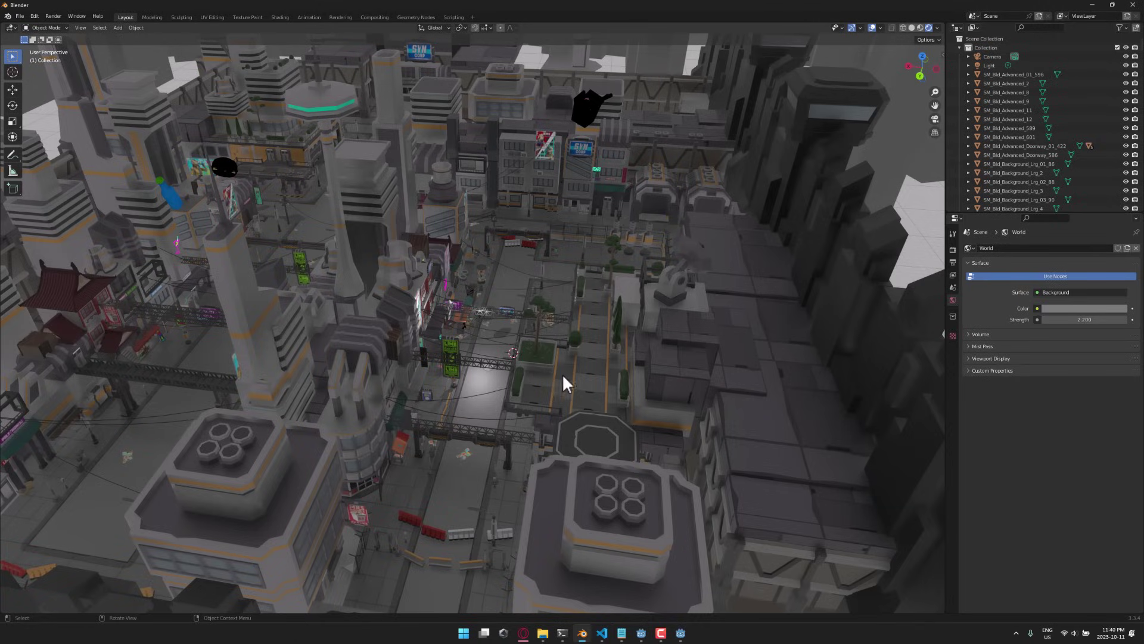
left_click(532, 380)
key("shift+grave")
key("w")
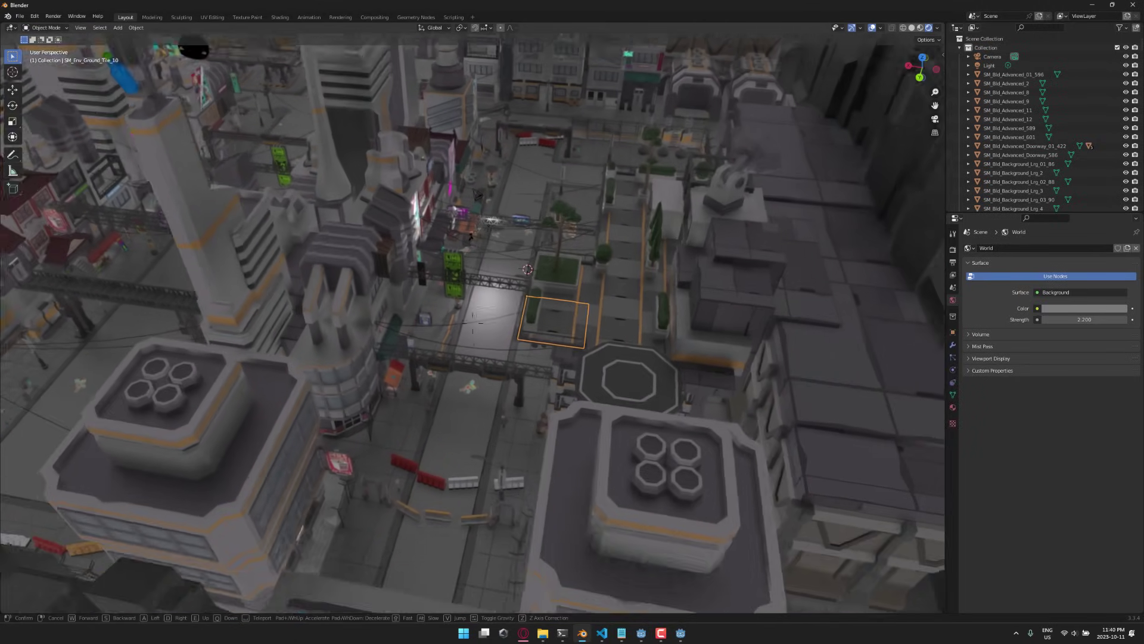
key("w")
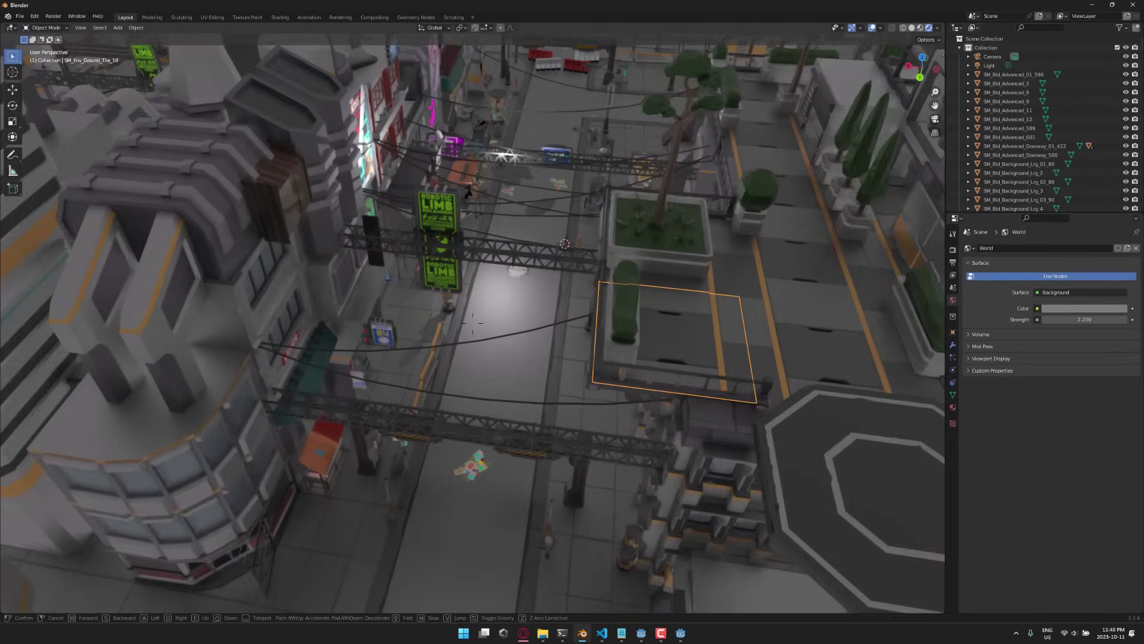
key("w")
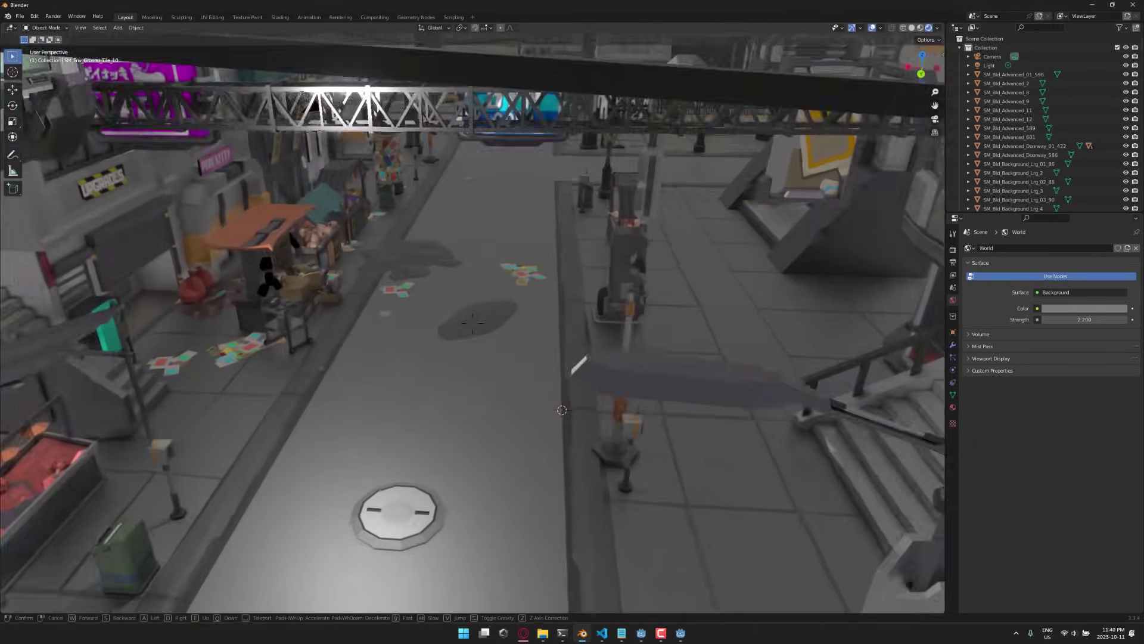
key("w")
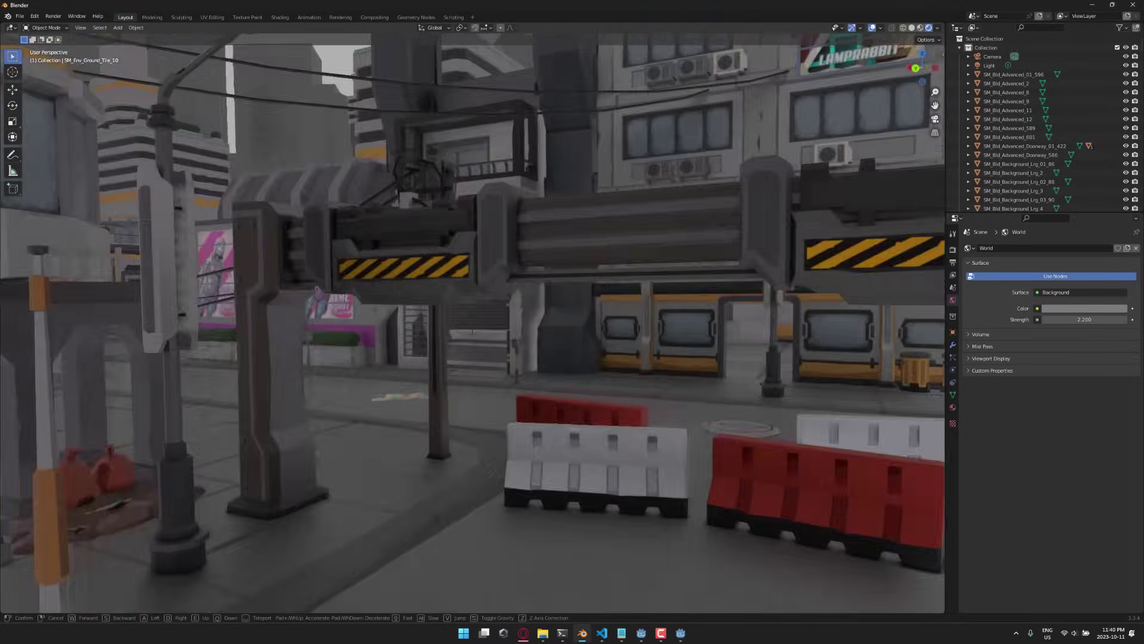
key("w")
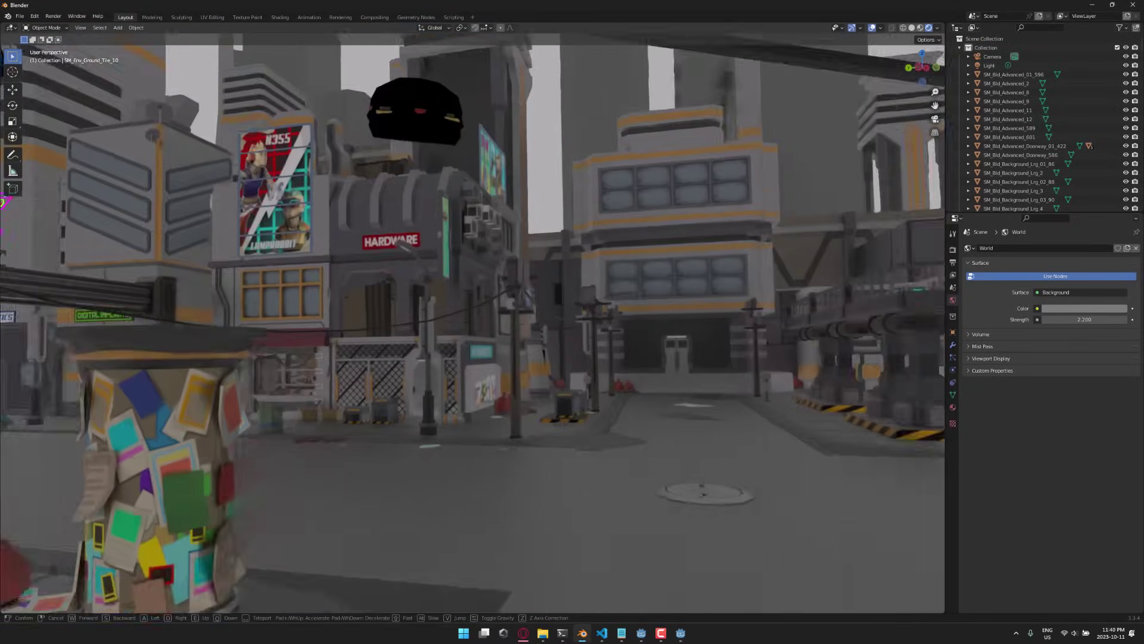
Fly under the overpass past the Syn Corp sign, rising for an elevated street view.
key("w")
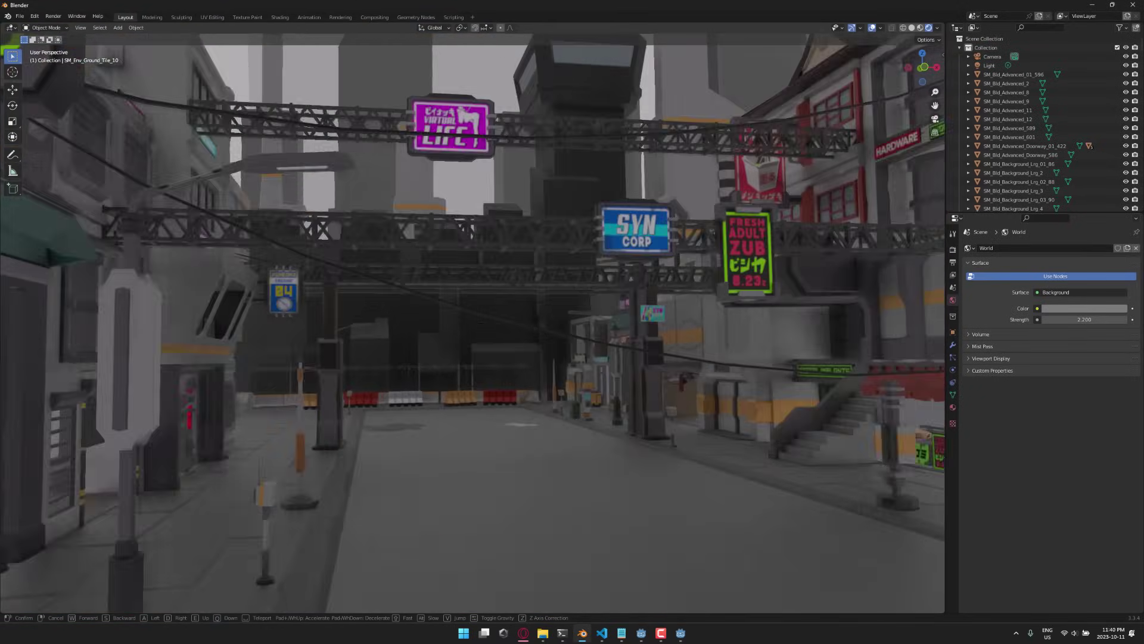
key("w")
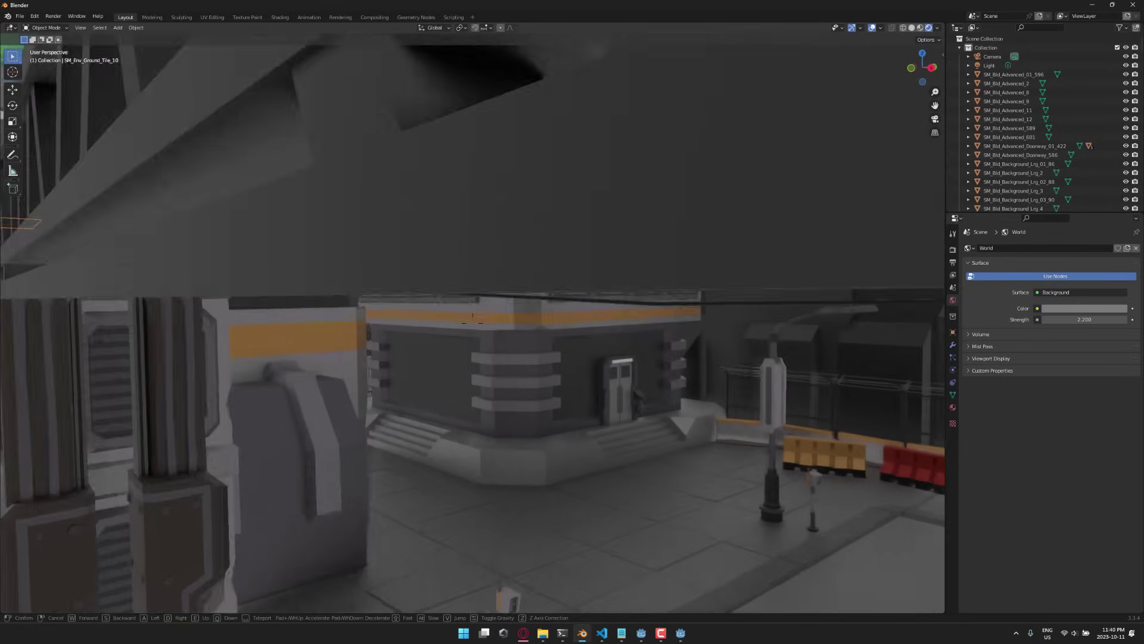
key("w")
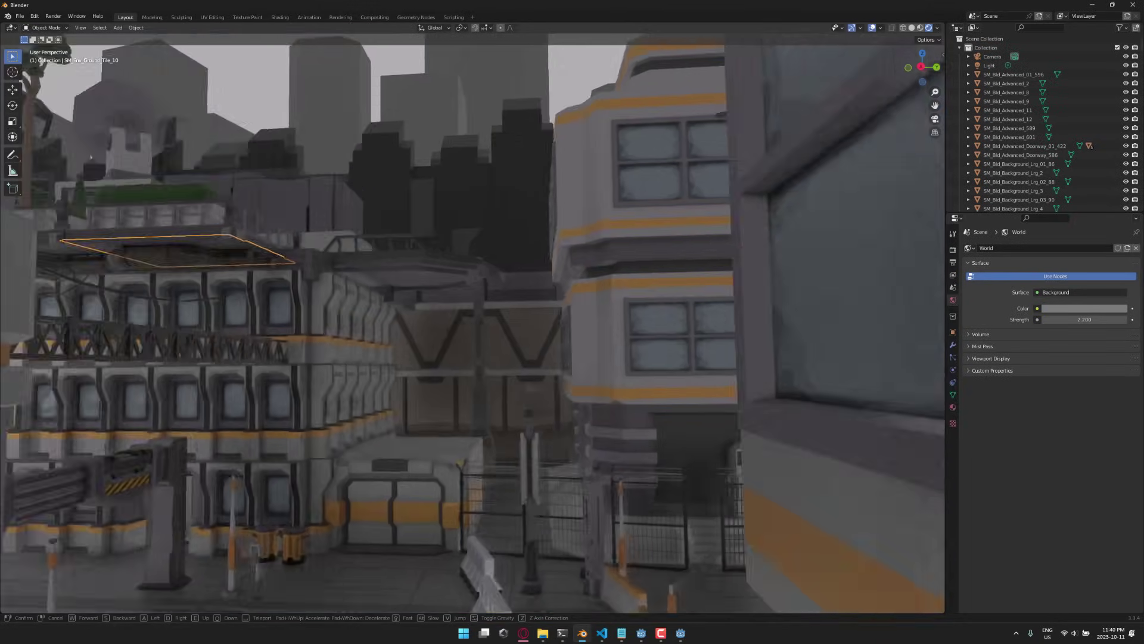
key("w")
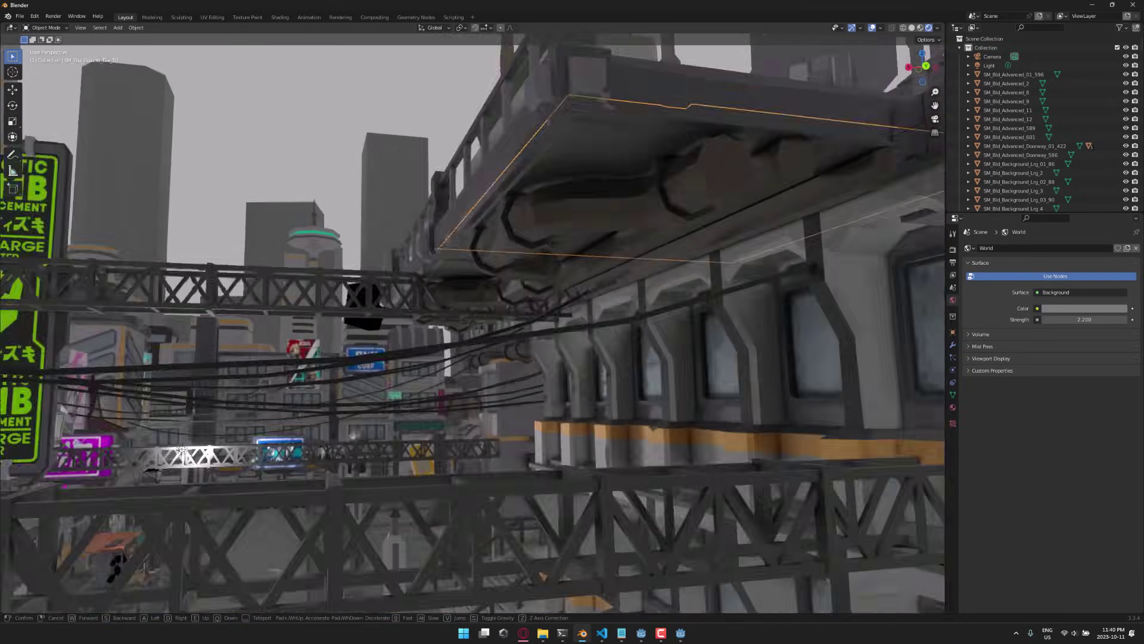
key("w")
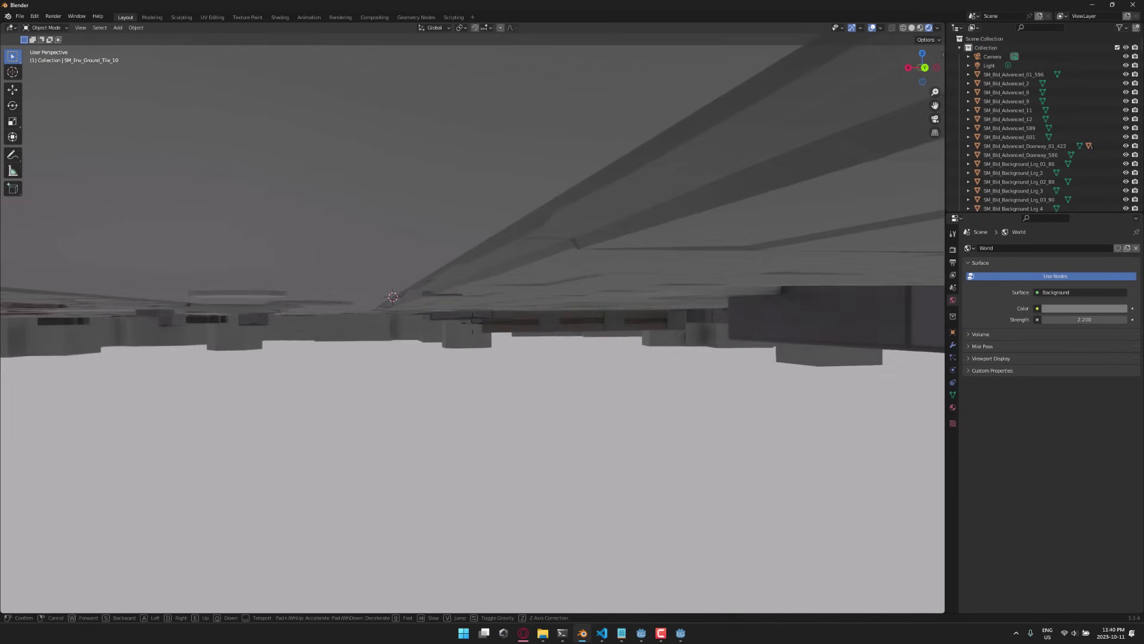
key("e")
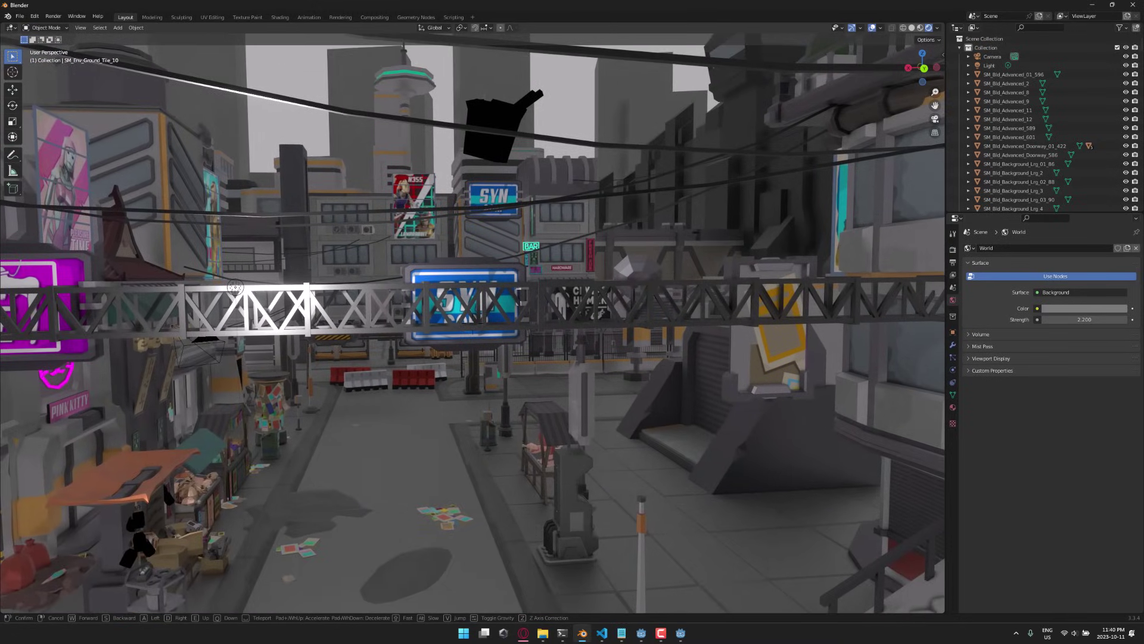
key("alt+Tab")
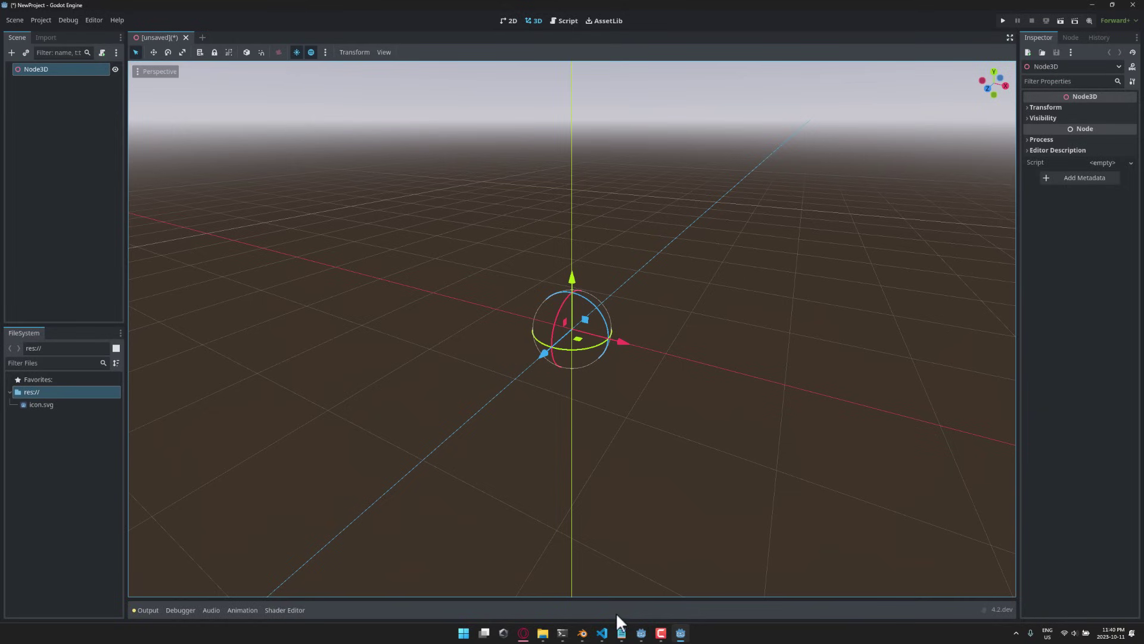
Bring up the Explorer Downloads window, then create and open a synty folder in res://.
mouse_move(543, 633)
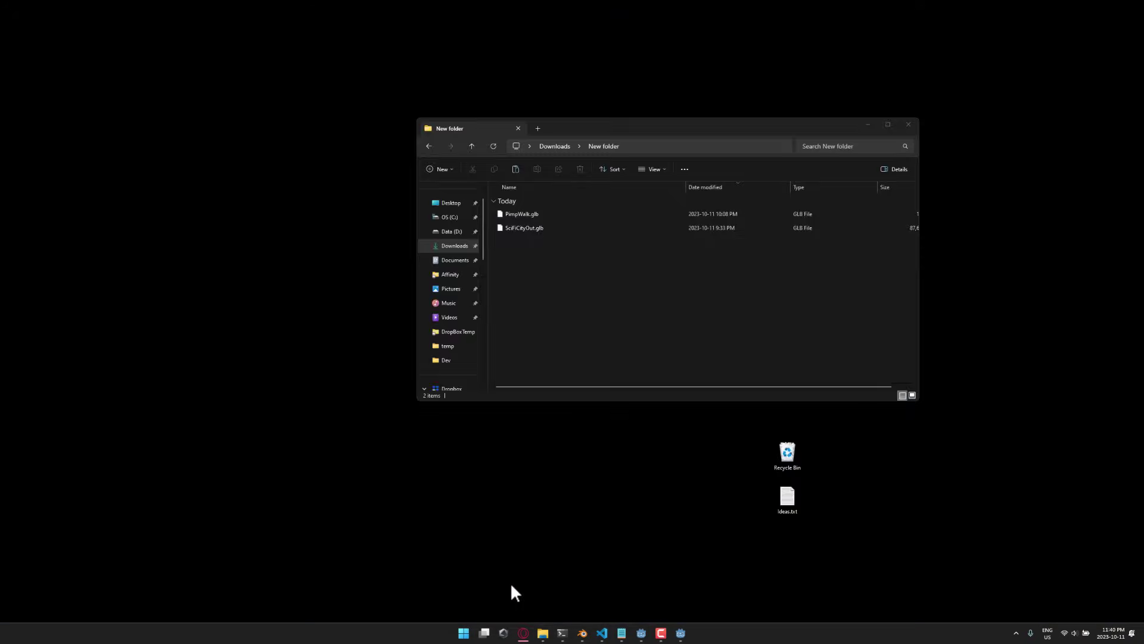
left_click(510, 582)
right_click(53, 463)
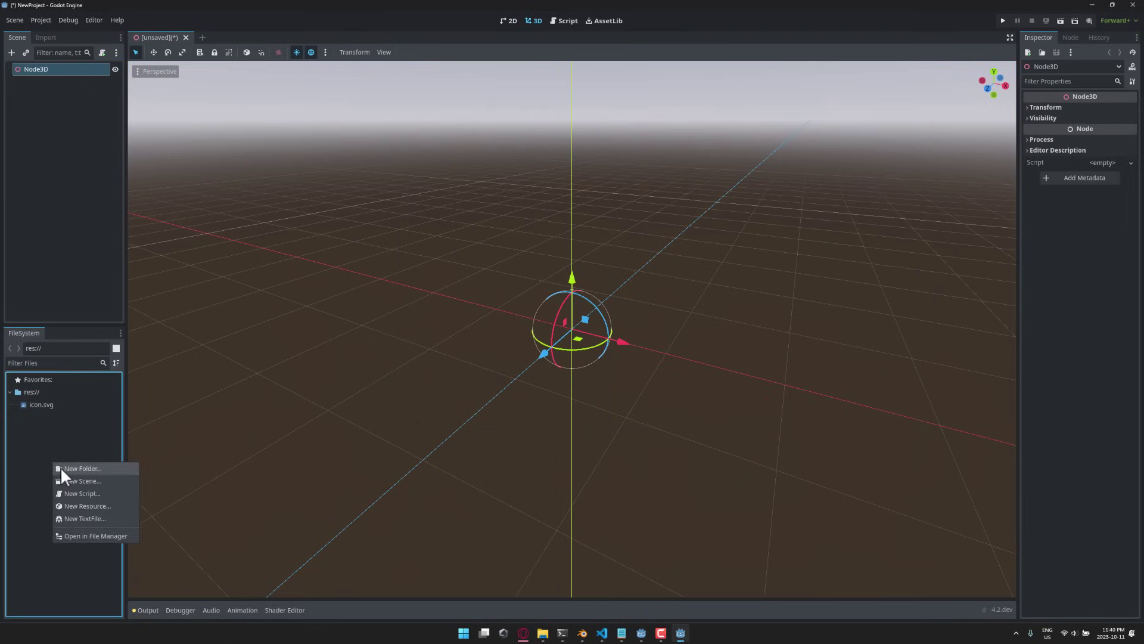
left_click(69, 469)
type("synty")
key("Return")
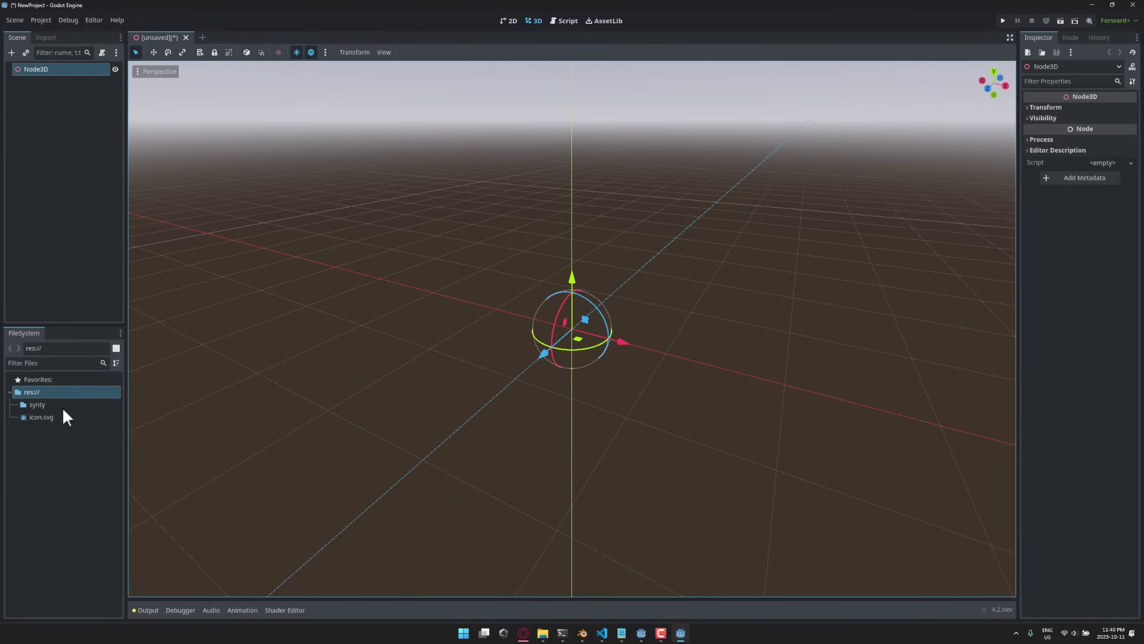
left_click(37, 404)
Drag SciFiCityOut.glb from the Downloads window into Godot's synty folder.
mouse_move(648, 635)
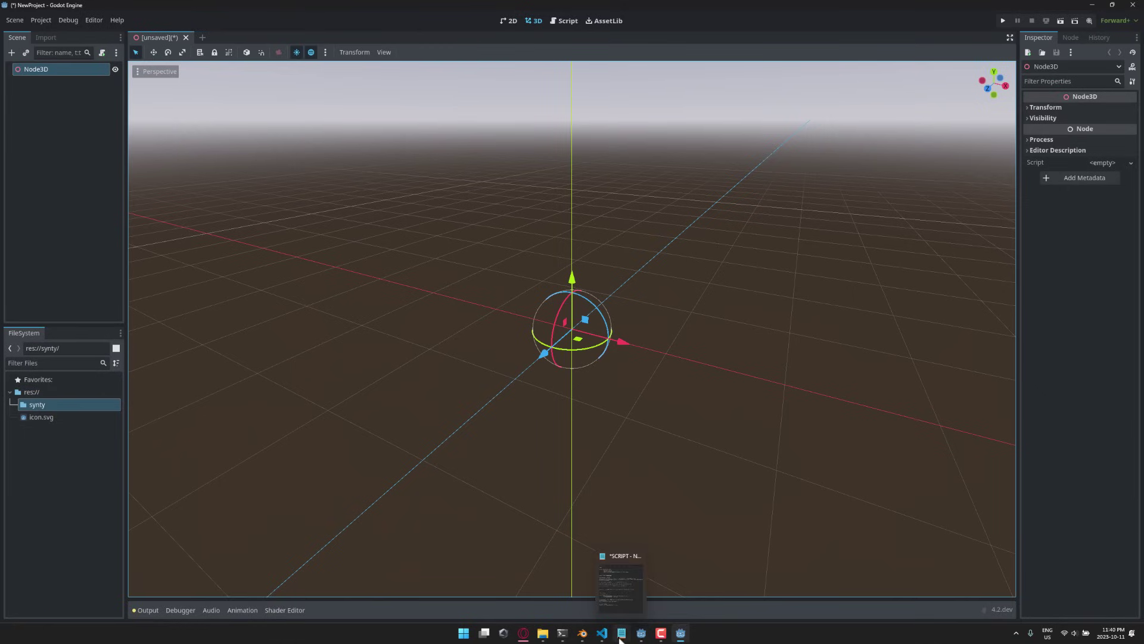
mouse_move(542, 632)
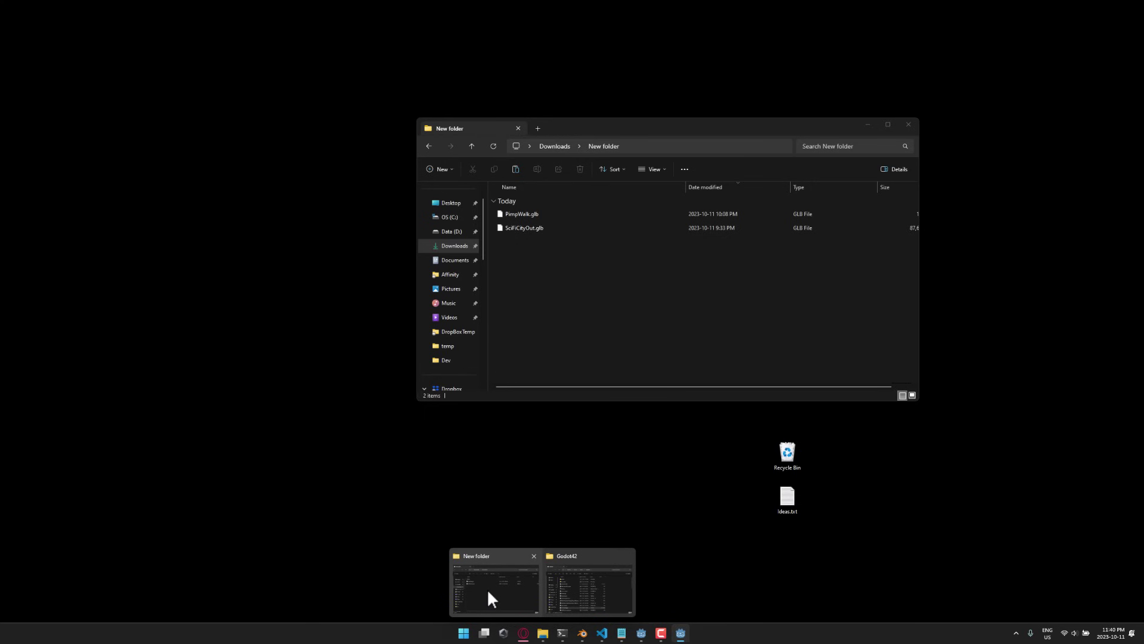
left_click(491, 587)
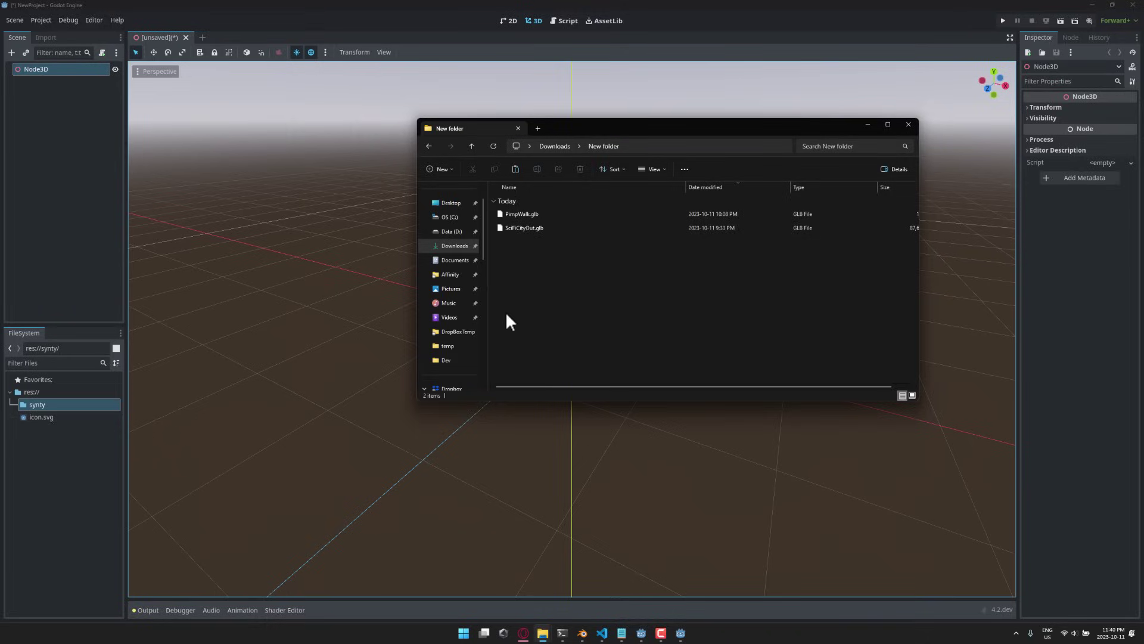
left_click_drag(523, 227, 37, 408)
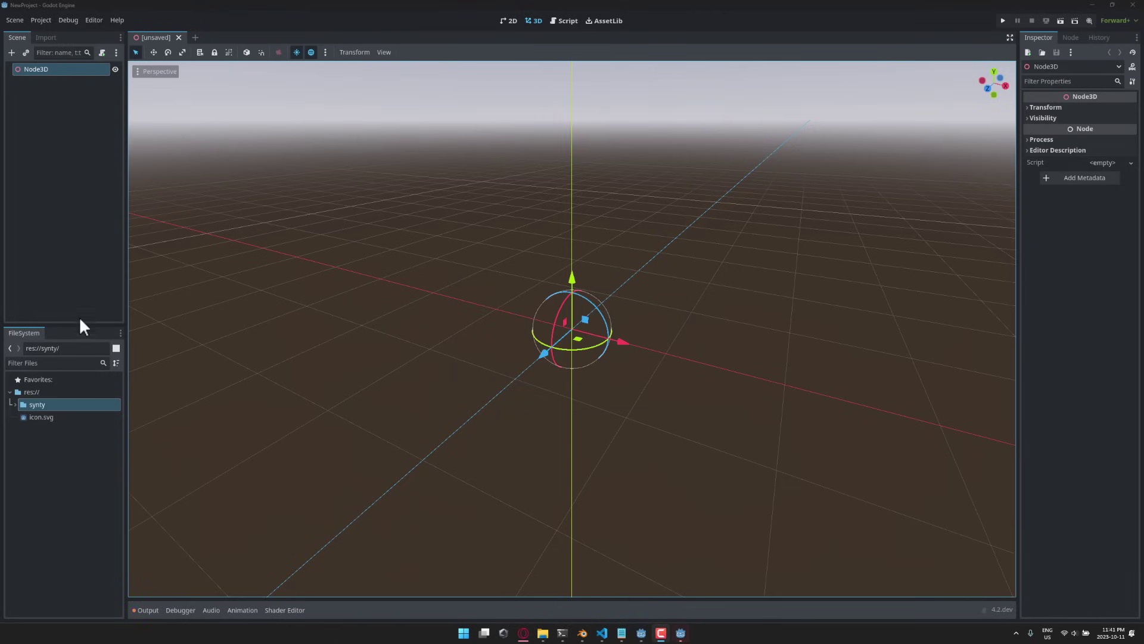
Drag SciFiCityOut.glb from synty into the 3D view under Node3D, then fly along the street.
left_click(16, 404)
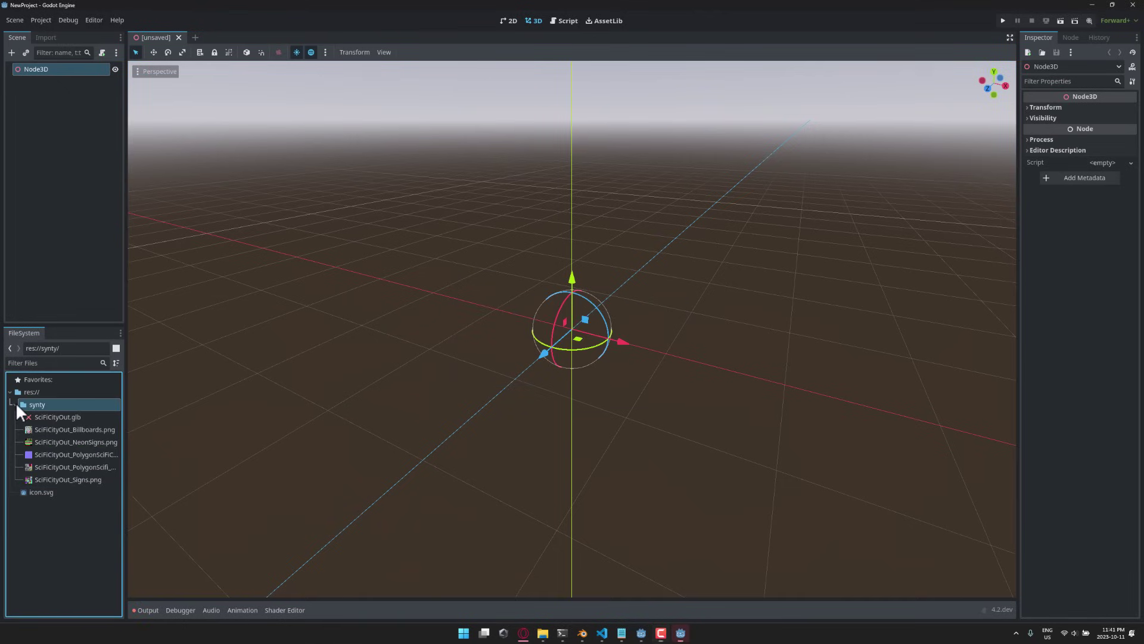
left_click(48, 414)
left_click_drag(575, 334, 585, 329)
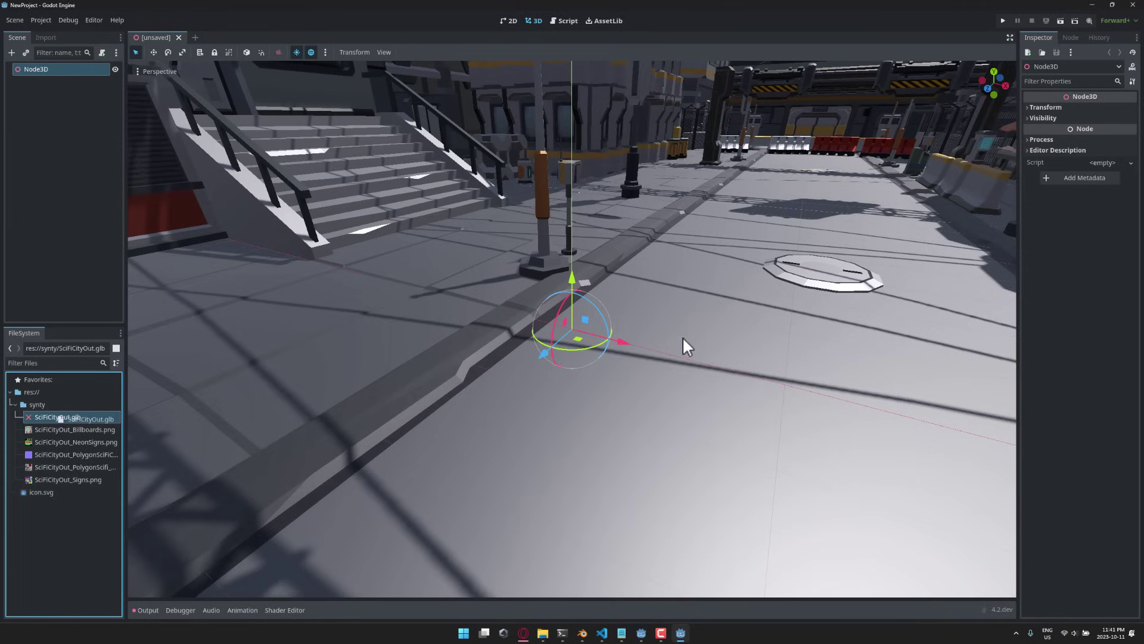
left_click_drag(667, 330, 685, 299)
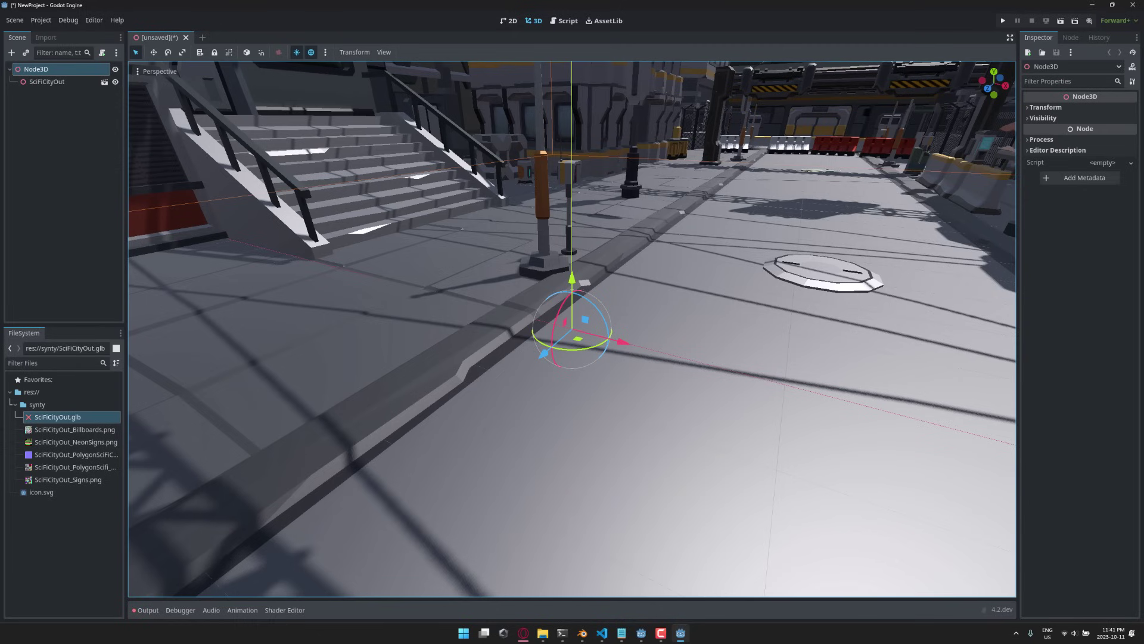
key("w")
right_click_drag(623, 355, 702, 383)
key("alt+Tab")
scroll(702, 380, "down", 5)
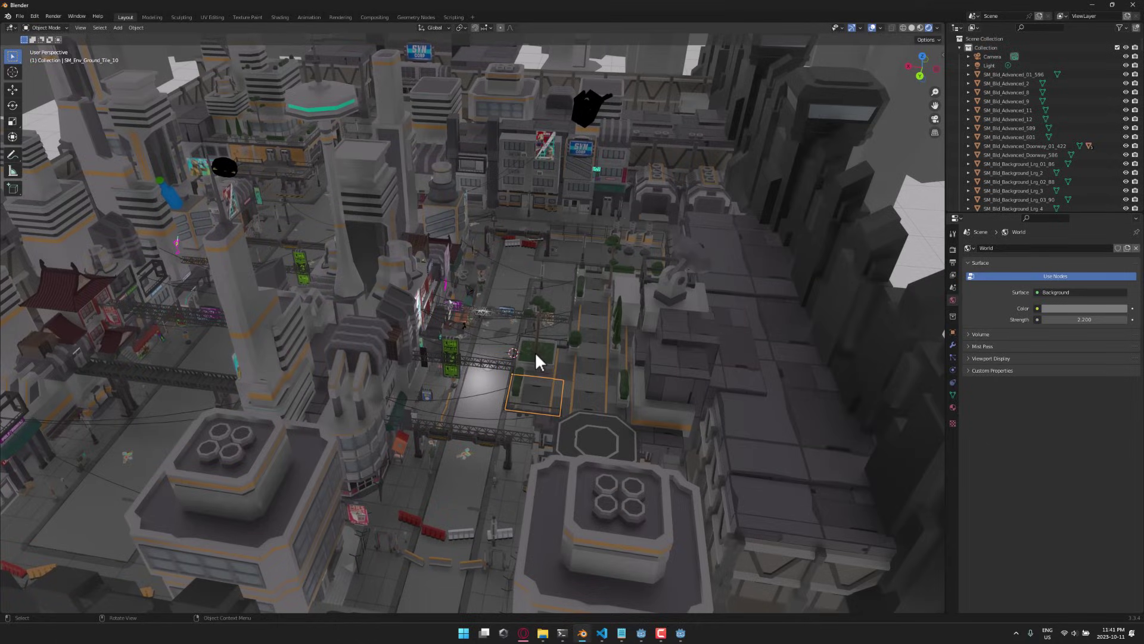
key("alt+Tab")
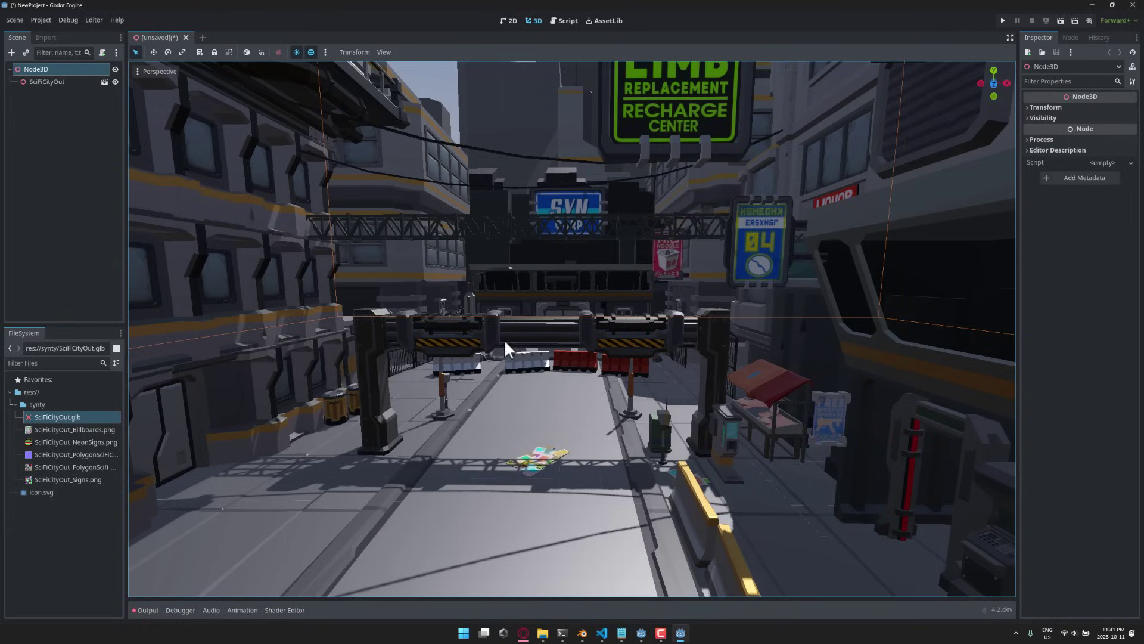
key("w")
right_click_drag(512, 344, 511, 343)
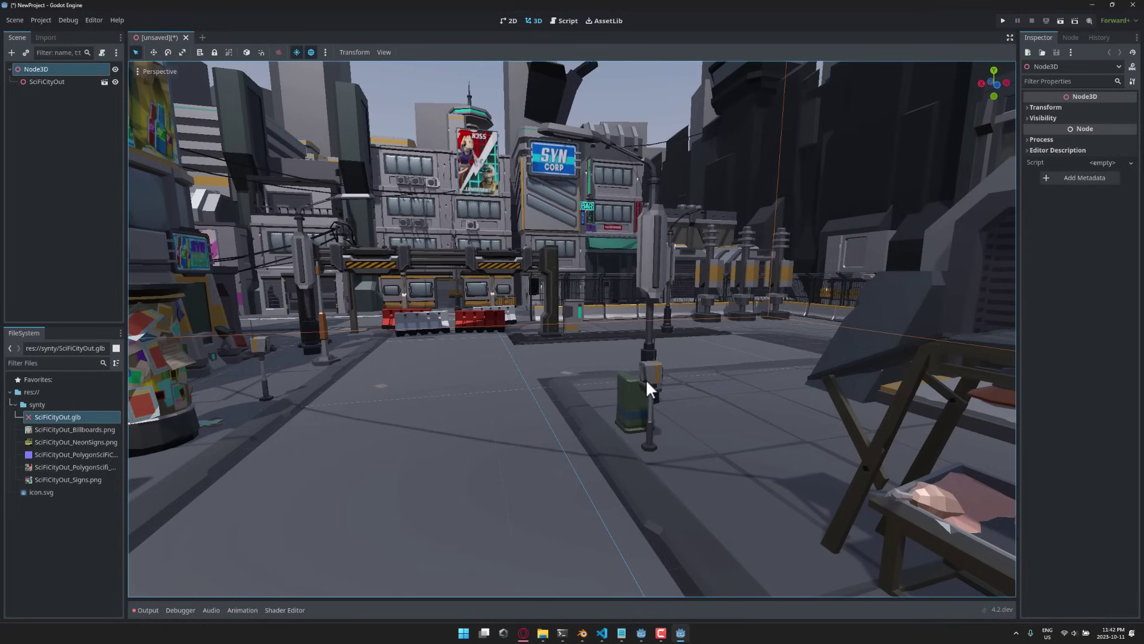
left_click(638, 394)
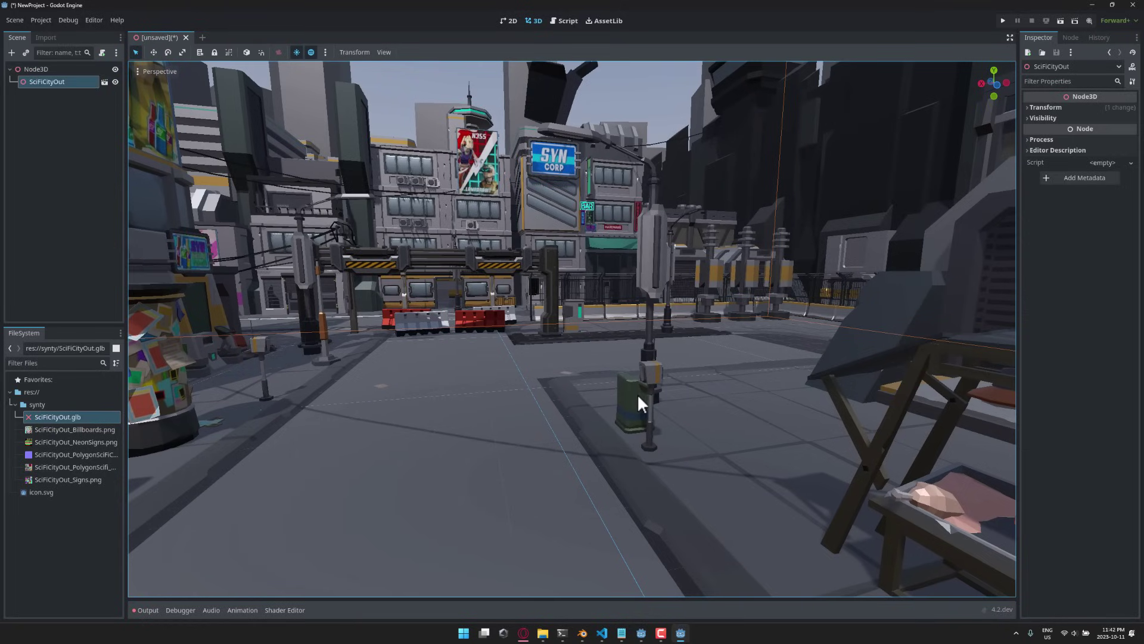
left_click(47, 70)
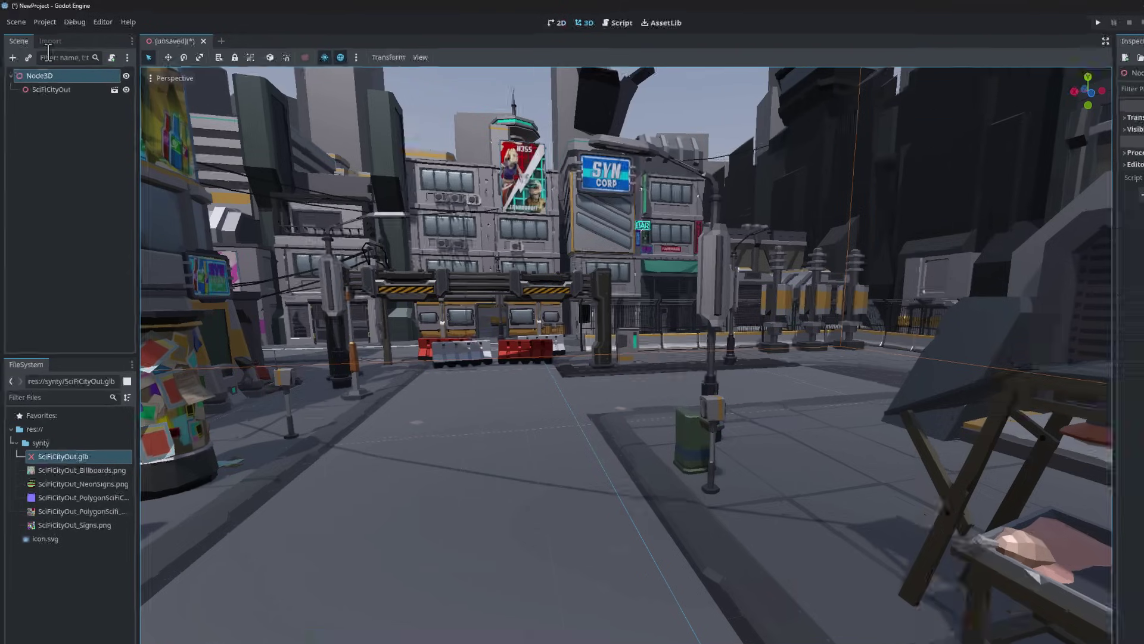
Reimport SciFiCityOut.glb from the Import dock using its existing settings.
left_click(46, 37)
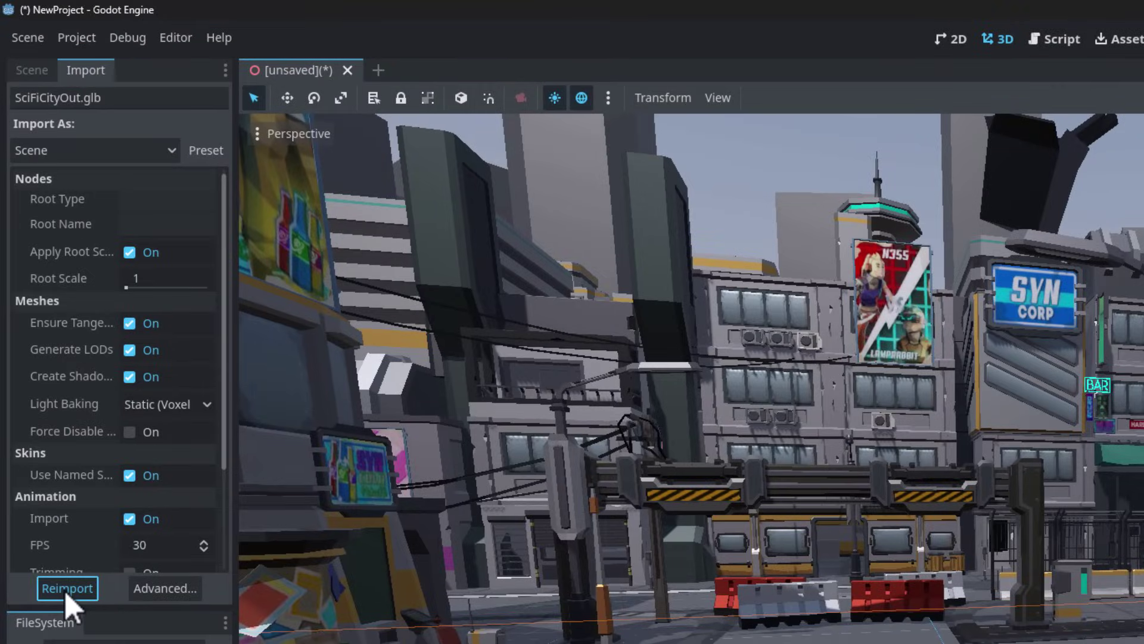
left_click(65, 589)
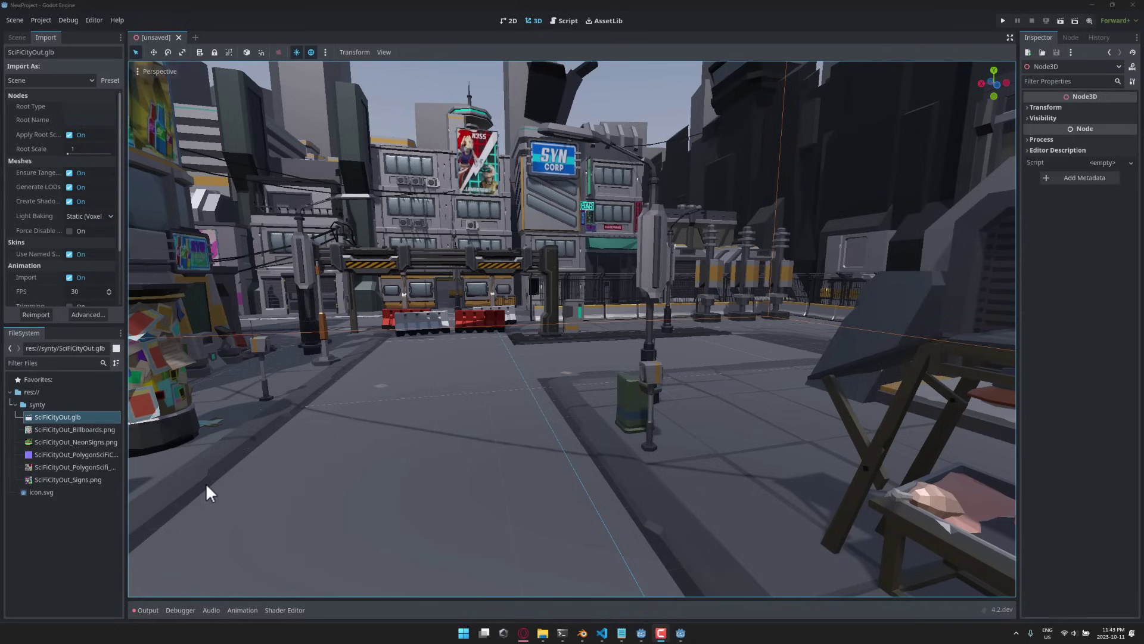
Copy PimpWalk.glb from the Downloads window into the res:// project root.
left_click(24, 407)
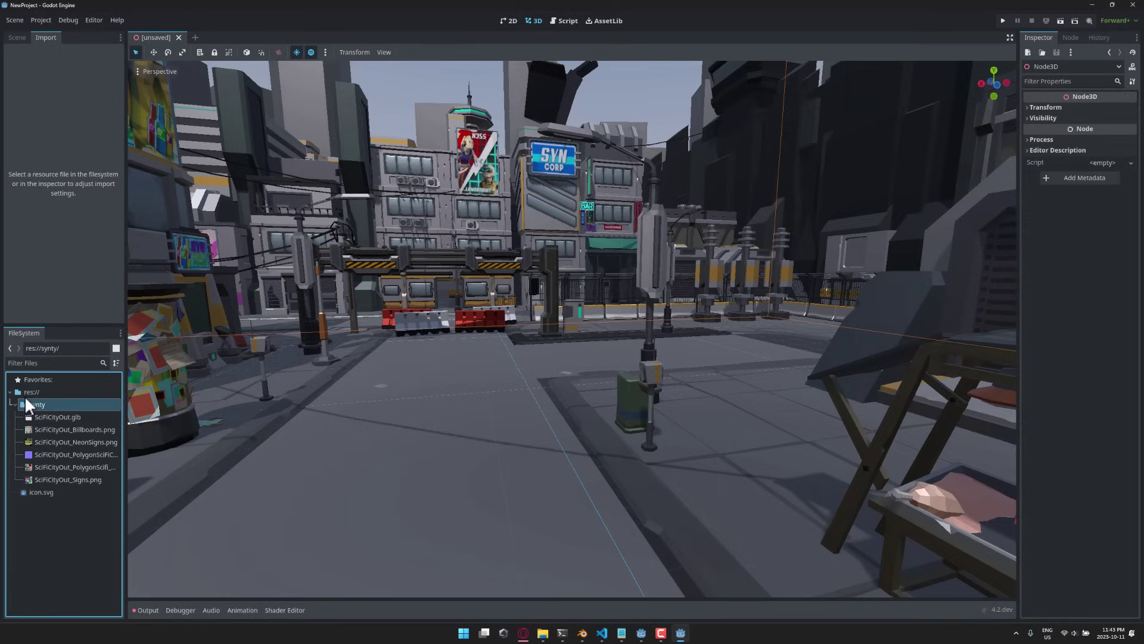
left_click(25, 394)
left_click(542, 633)
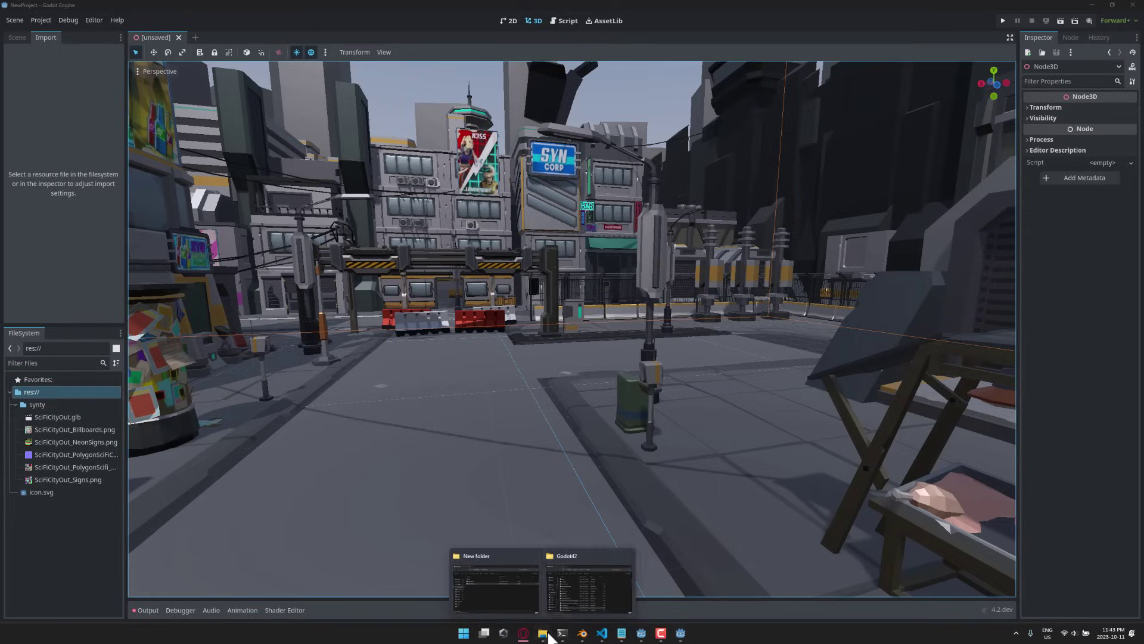
left_click(484, 587)
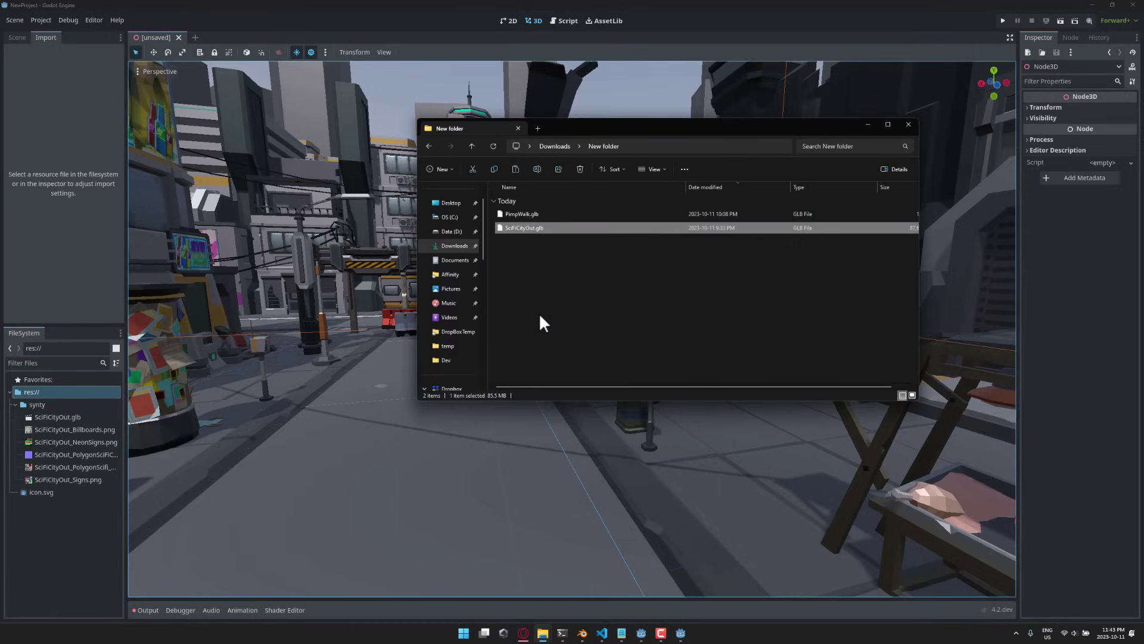
left_click(522, 214)
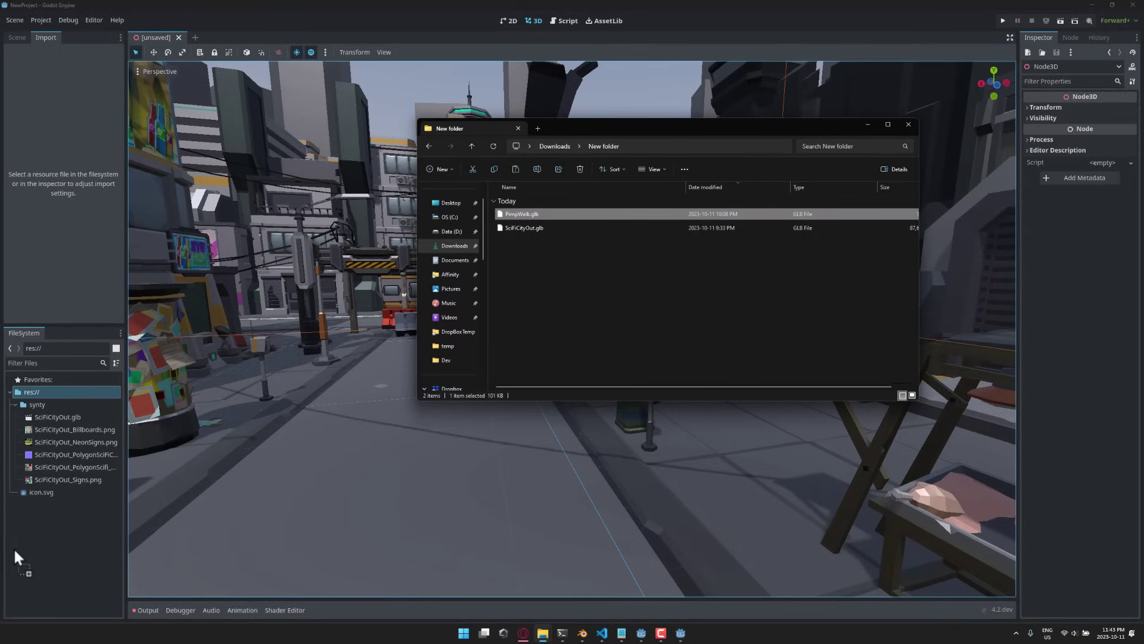
left_click_drag(23, 544, 23, 543)
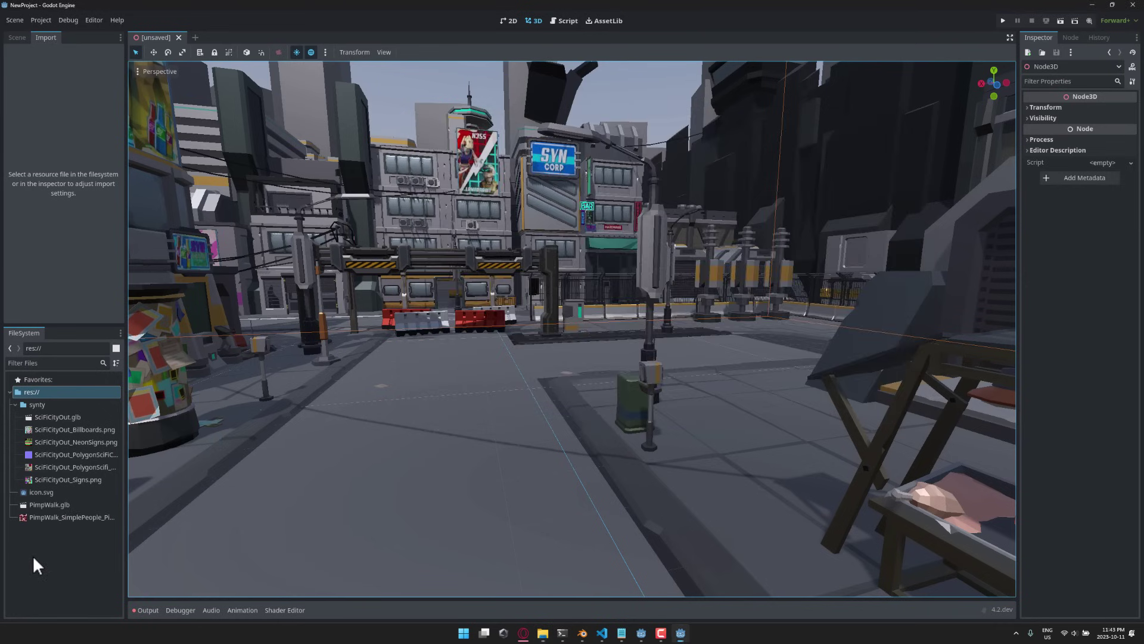
In PimpWalk.glb's advanced import settings, set the Root|mixamo.com|Layer0 animation to Linear loop and preview it.
left_click(60, 517)
left_click(60, 506)
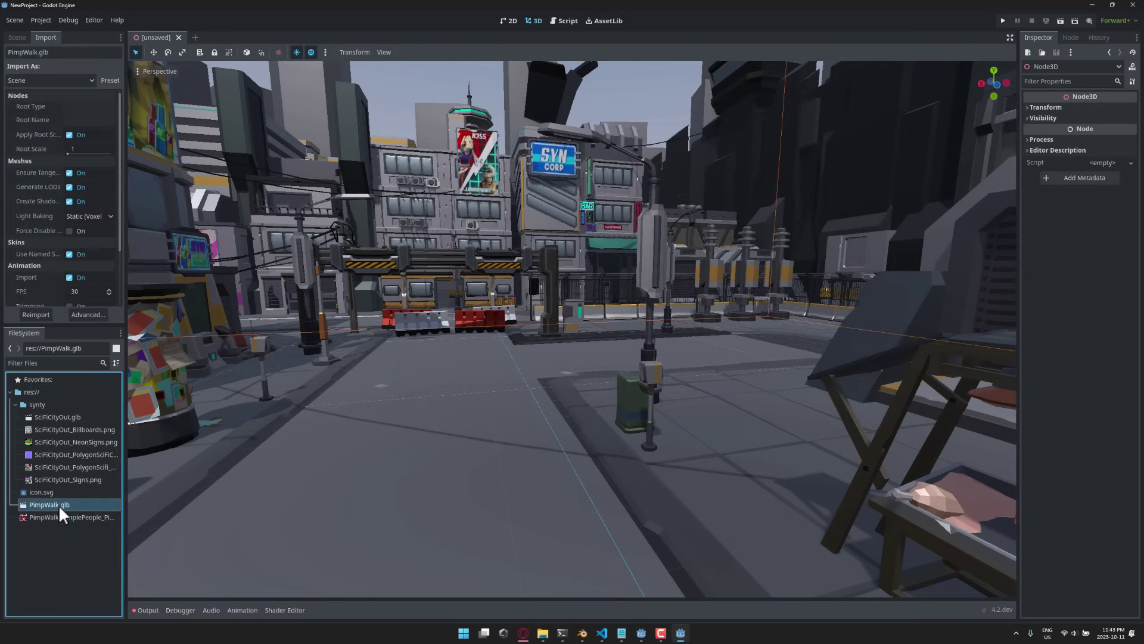
left_click(82, 314)
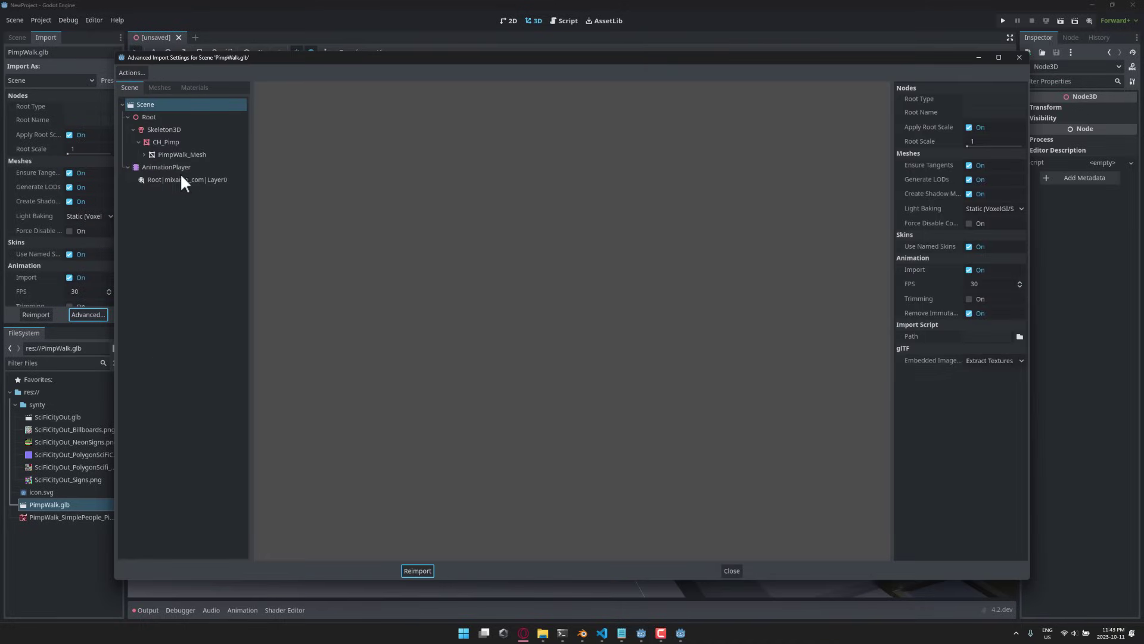
left_click(180, 180)
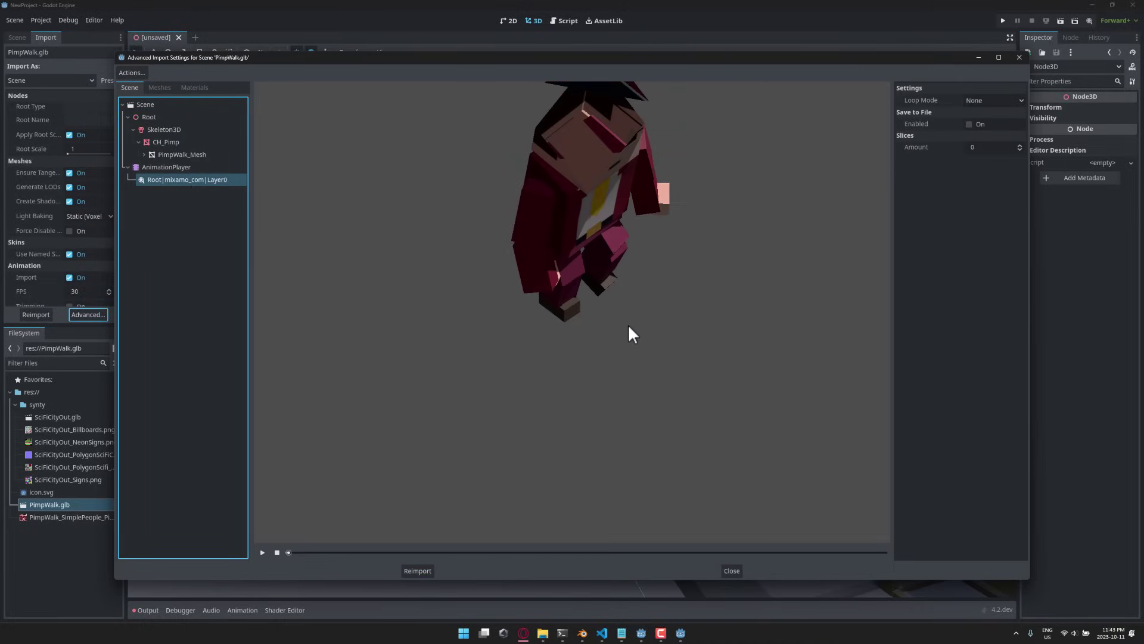
left_click(981, 100)
left_click(985, 123)
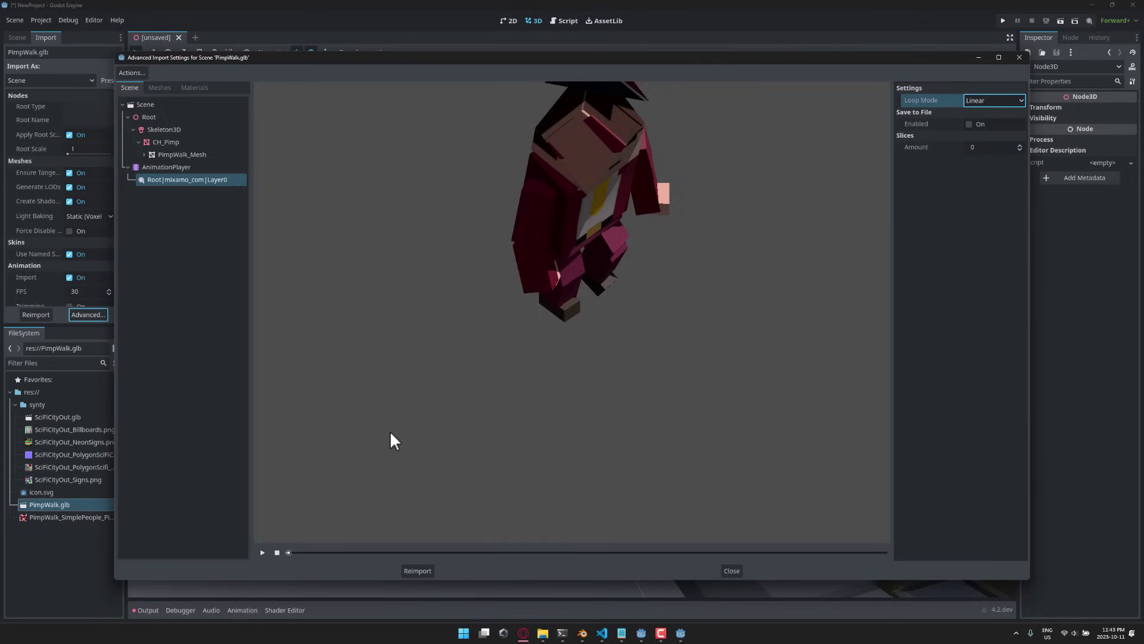
left_click(262, 552)
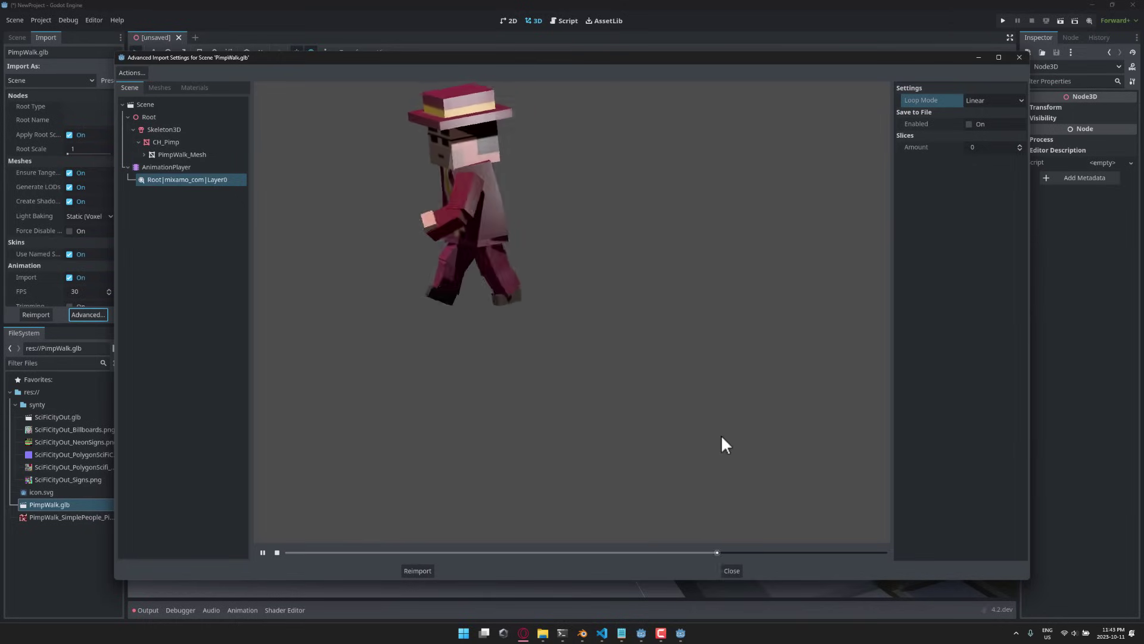
left_click(733, 570)
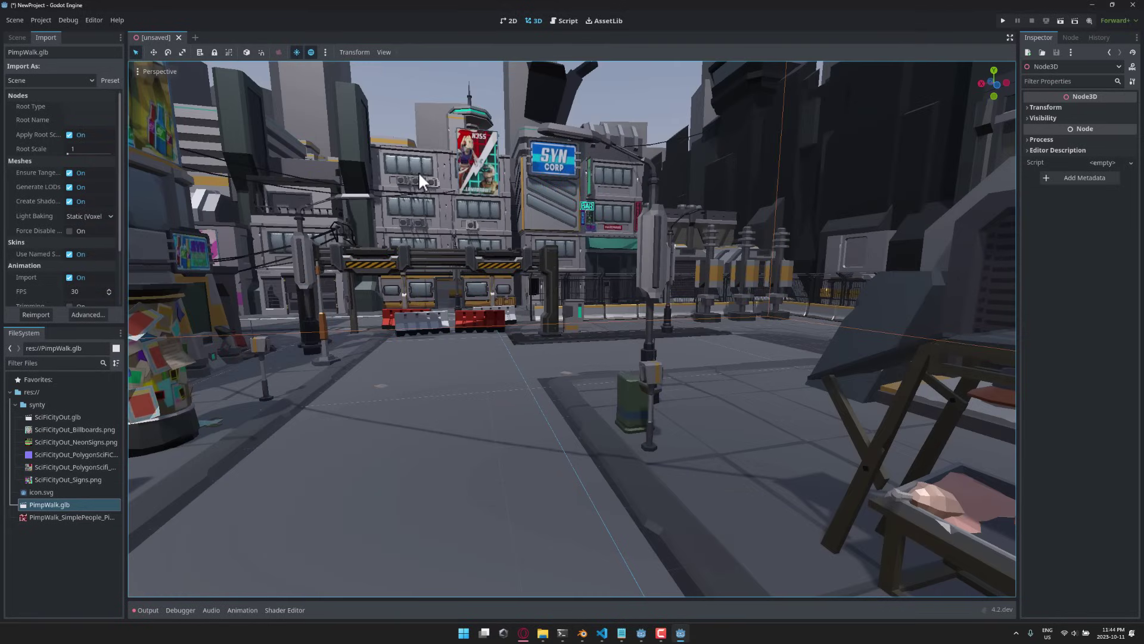
Open the glTF 2.0 scene export, cancel it, and fly the camera through the city.
left_click(12, 21)
mouse_move(42, 187)
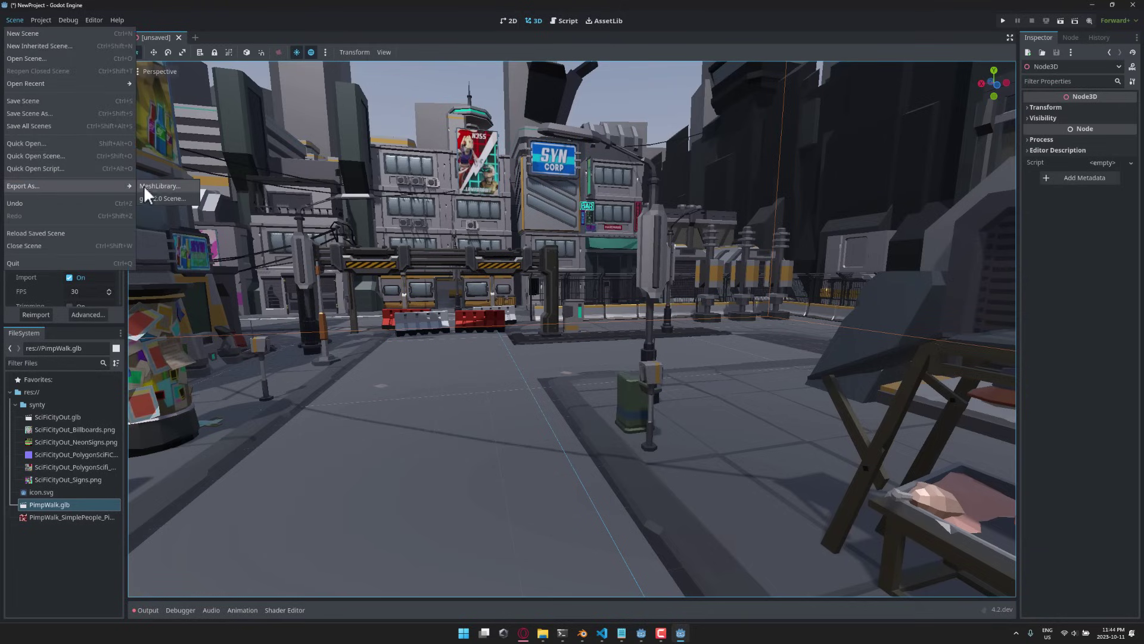
left_click(167, 199)
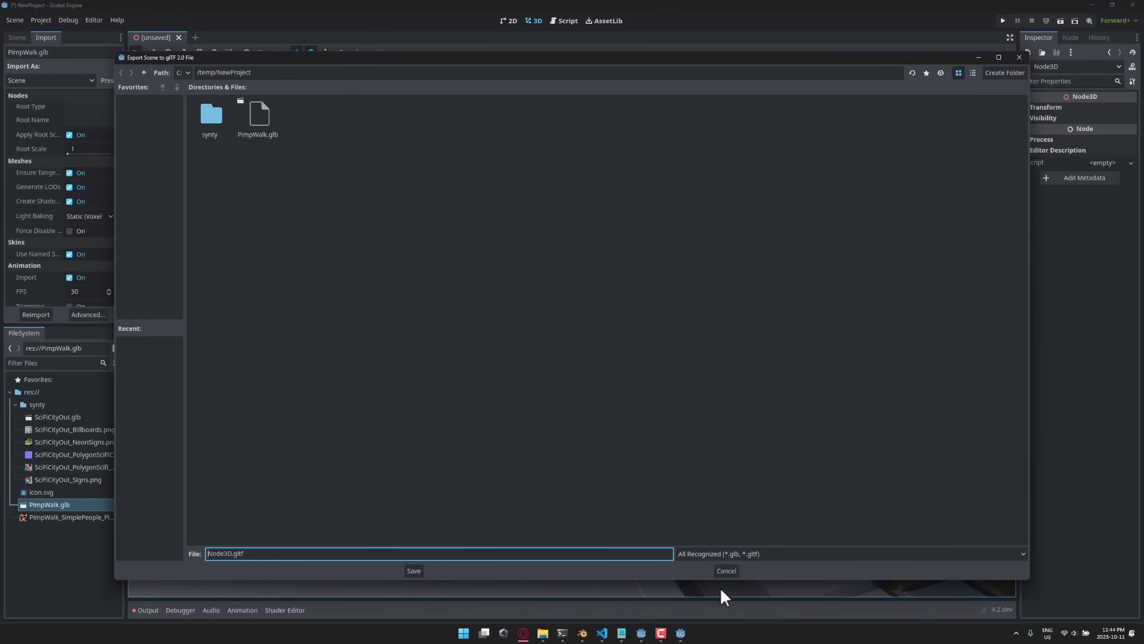
left_click(727, 571)
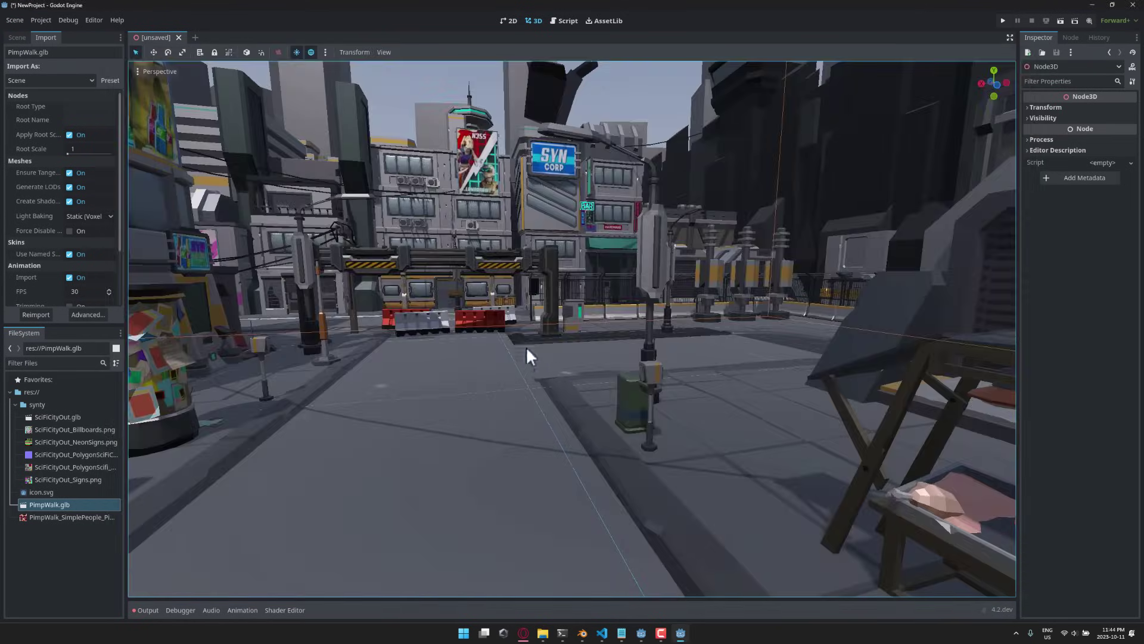
mouse_move(519, 332)
right_mouse_down()
mouse_move(489, 337)
mouse_move(502, 323)
right_mouse_up()
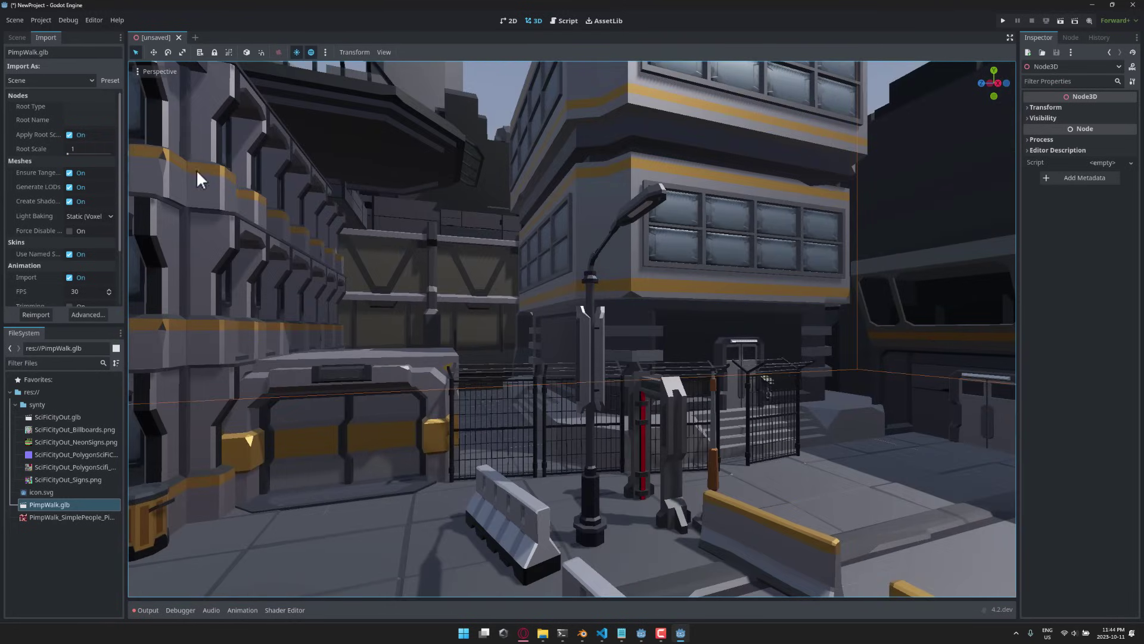
Attach a new Node3D.gd script to the Node3D node.
left_click(17, 38)
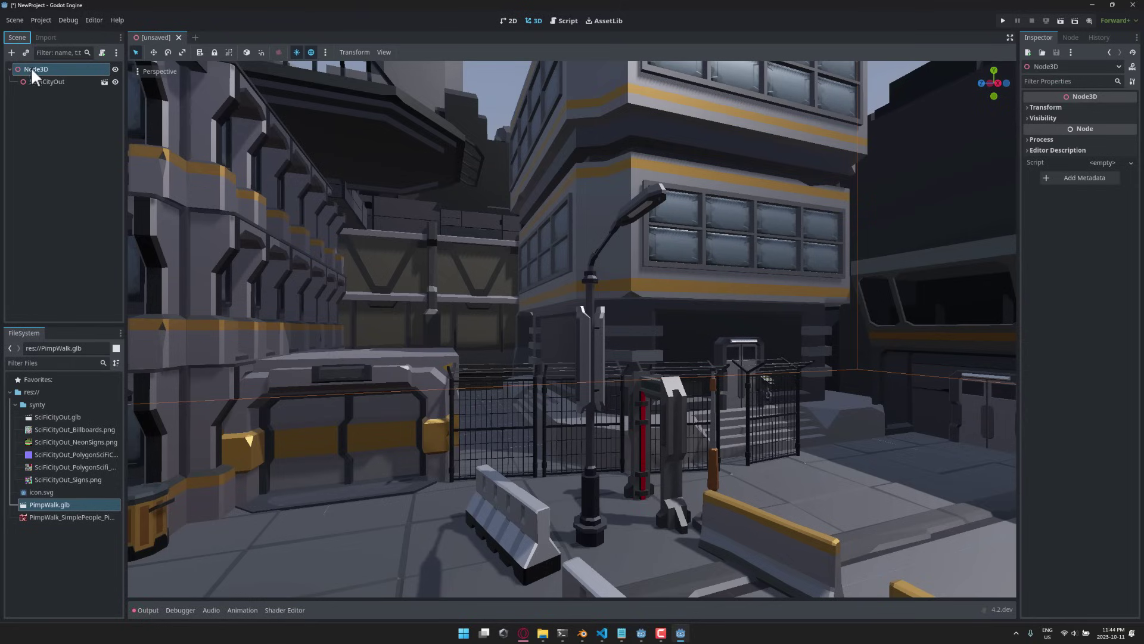
right_click(30, 69)
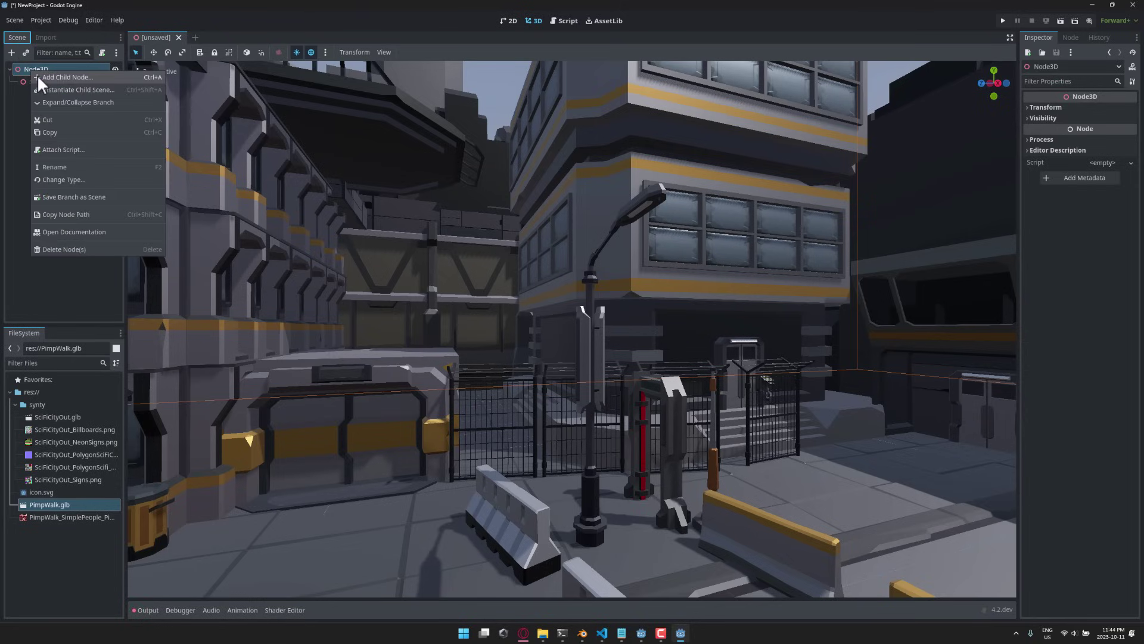
left_click(85, 150)
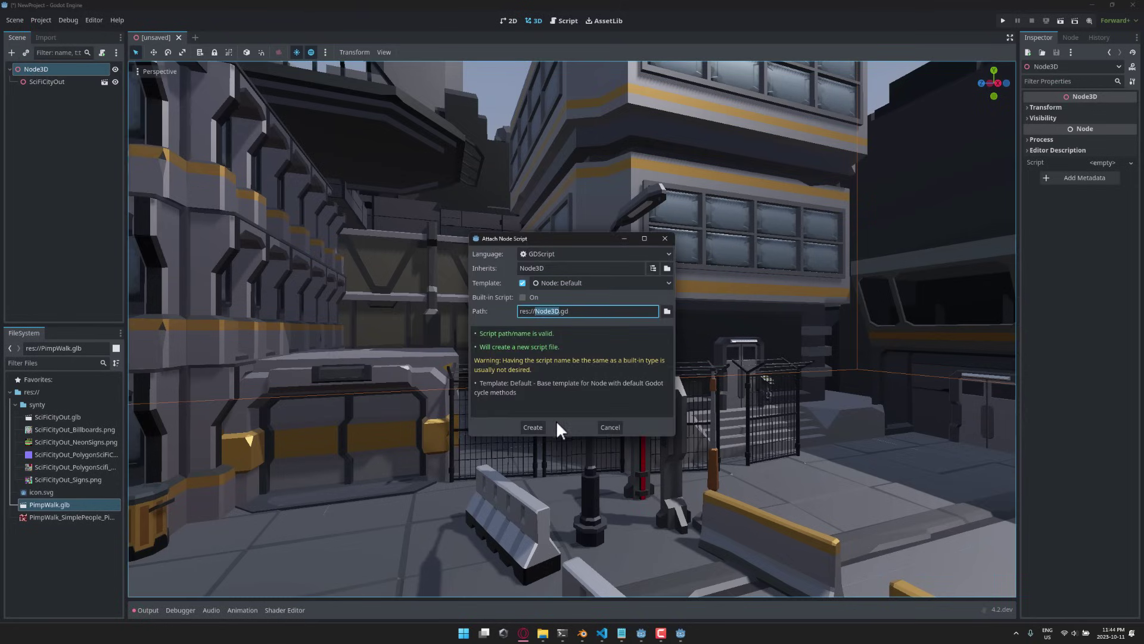
left_click(539, 427)
Add #TODO and #FIXME comment lines to Node3D.gd and delete the stray region line.
left_click(564, 21)
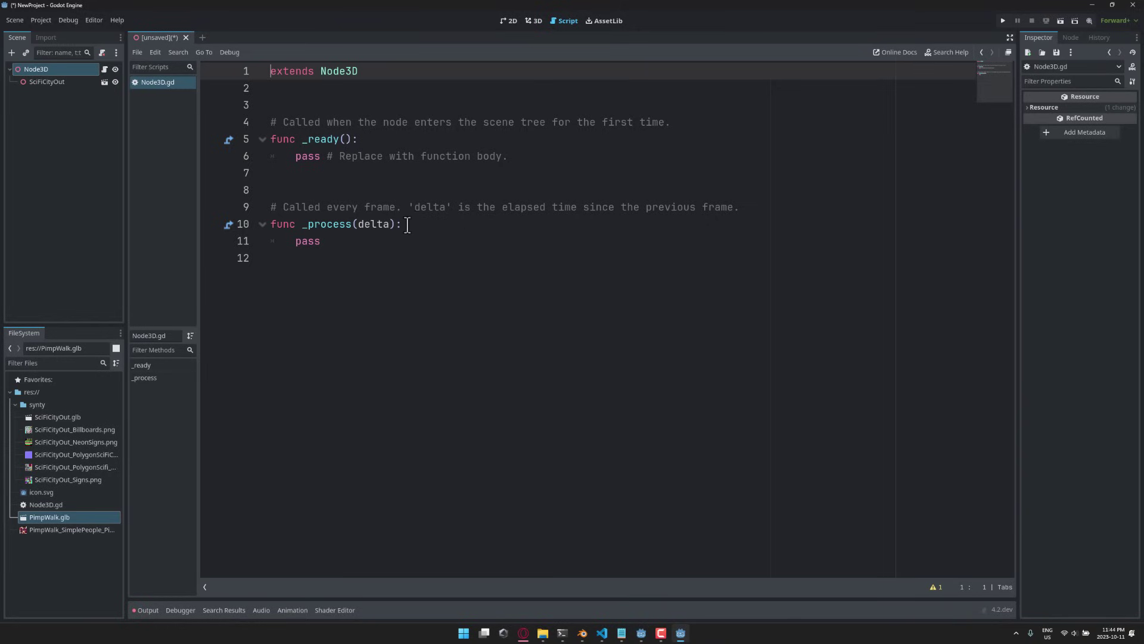
left_click(338, 190)
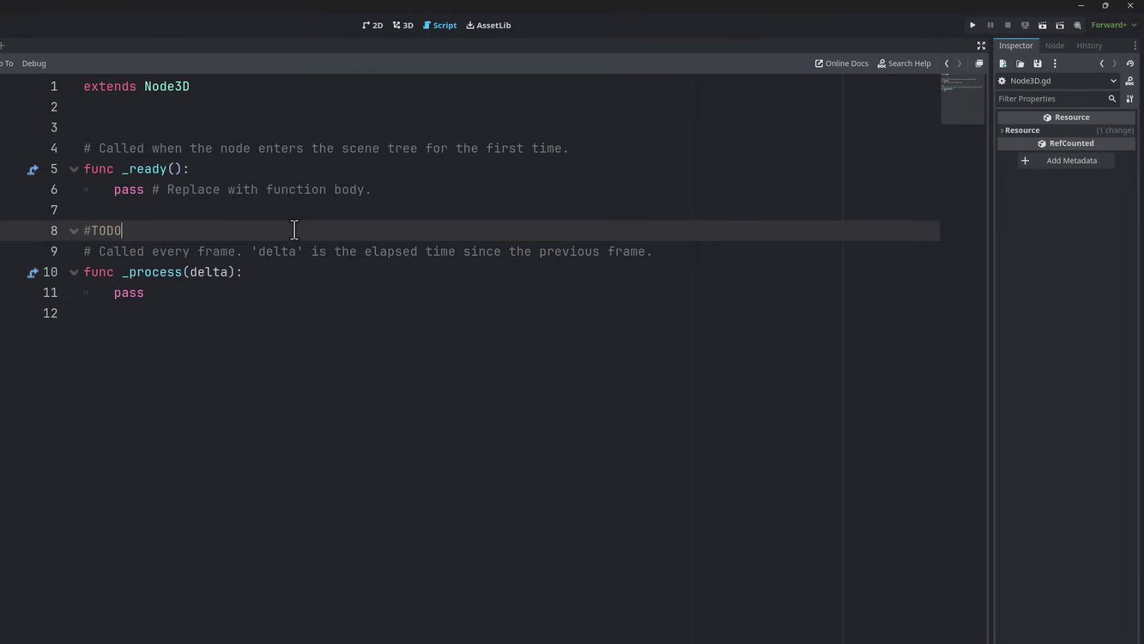
key("Return")
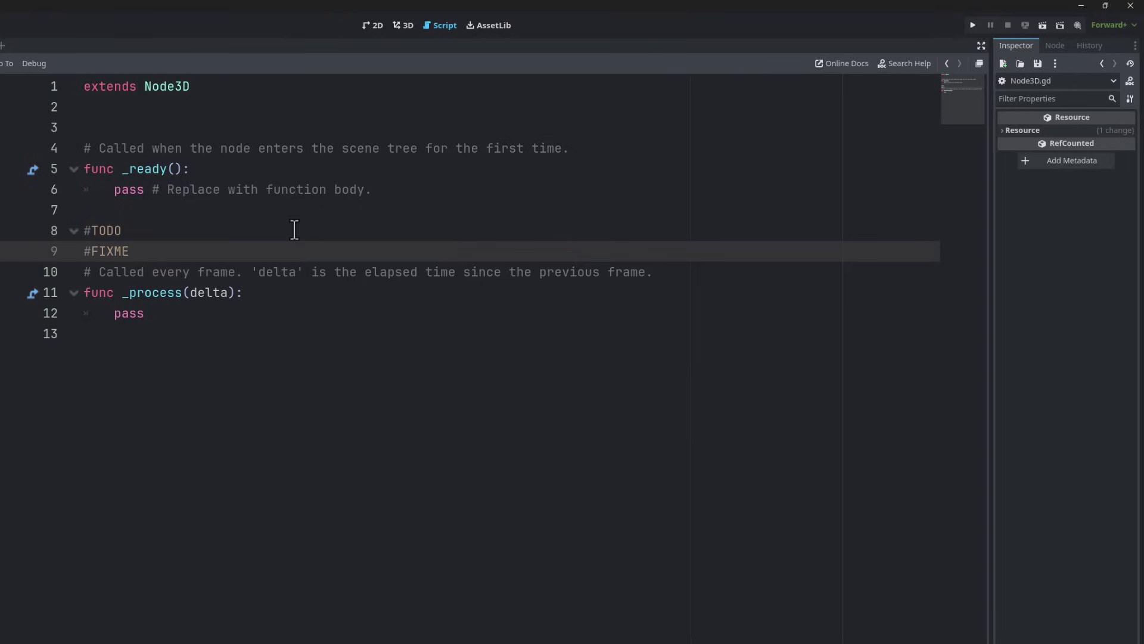
key("Return")
key("Return")
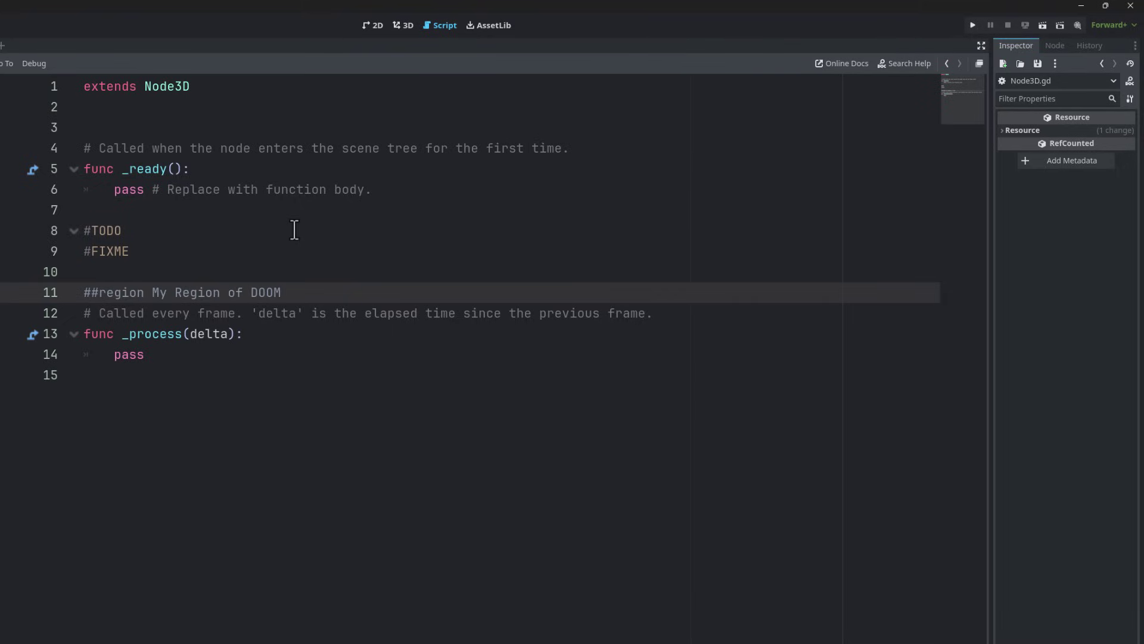
key("shift+Home")
key("BackSpace")
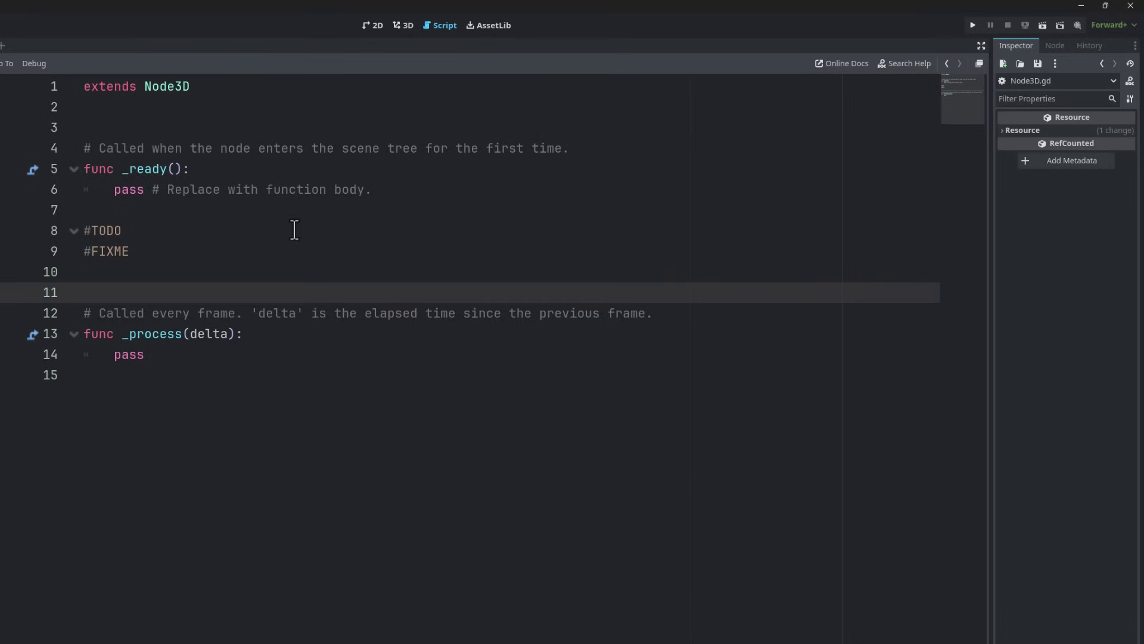
Wrap lines 12–14, the _process function and its comment, in region 'My Region of Doom!', then unfold it.
left_click_drag(199, 360, 80, 309)
right_click(113, 311)
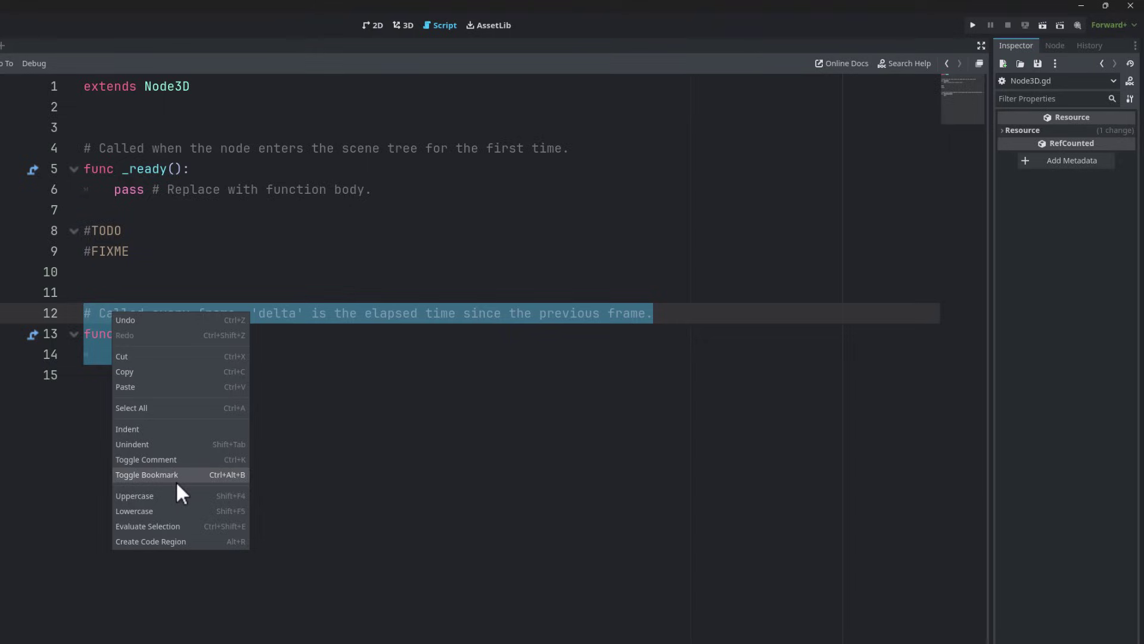
left_click(169, 542)
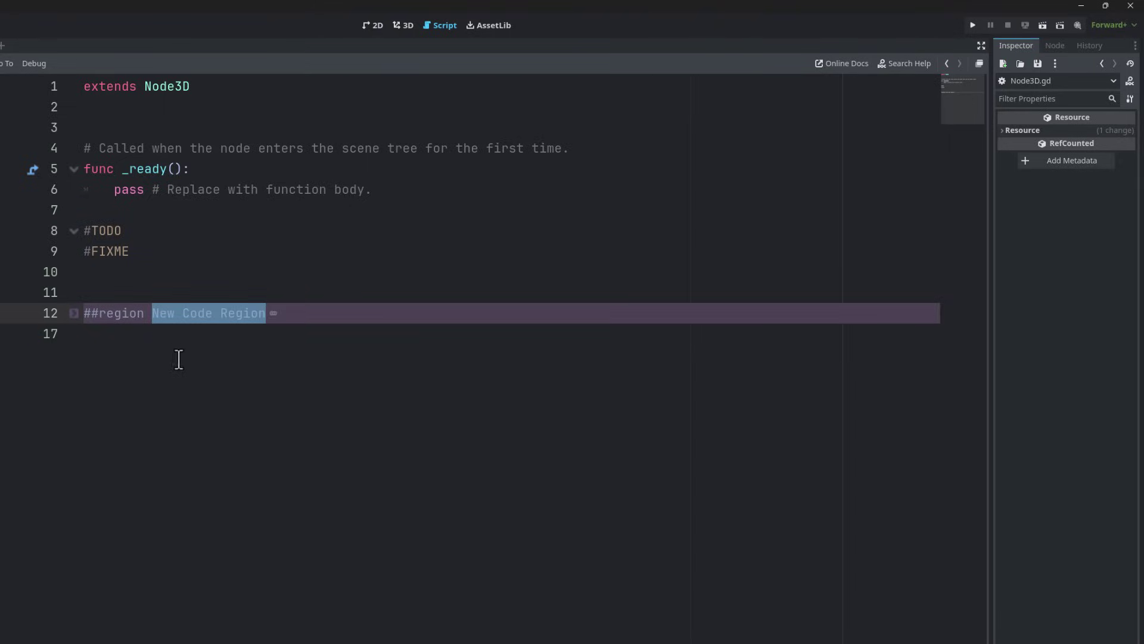
type("My")
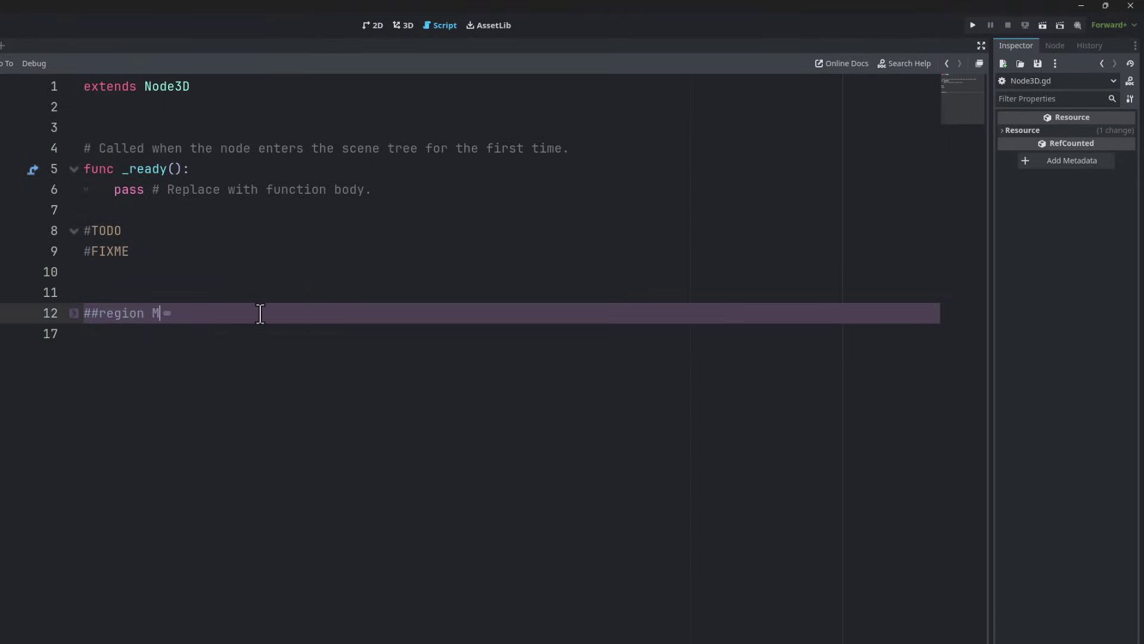
type(" RE")
key("BackSpace")
type("egion of Doom!")
left_click(298, 357)
left_click(297, 313)
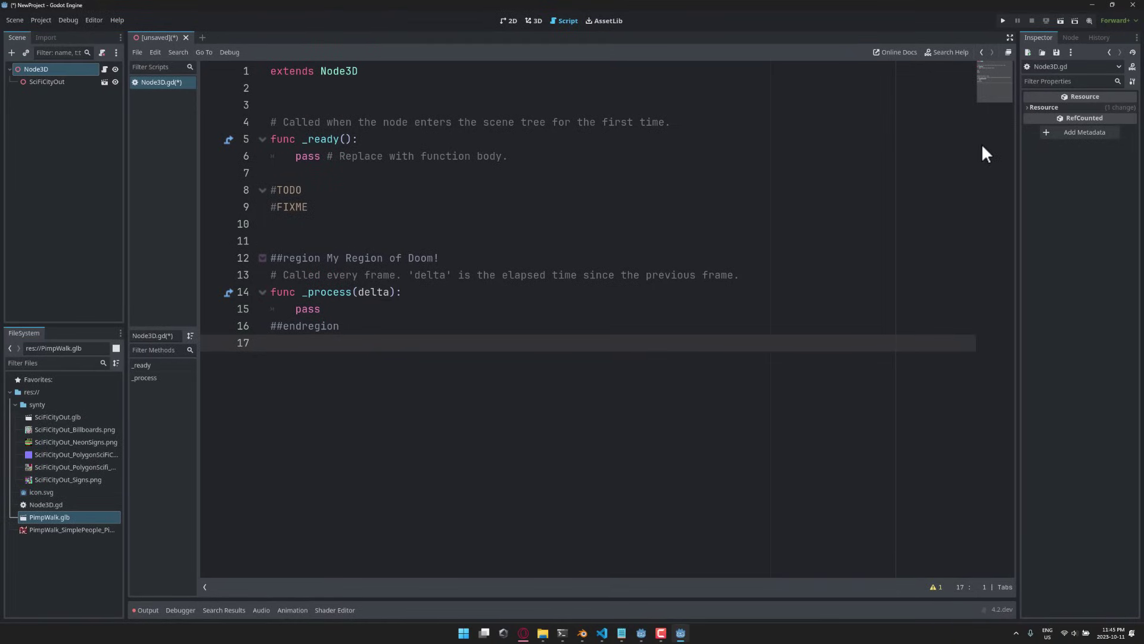
Return to the 3D city scene with the Node dock's signals panel showing.
left_click(1071, 41)
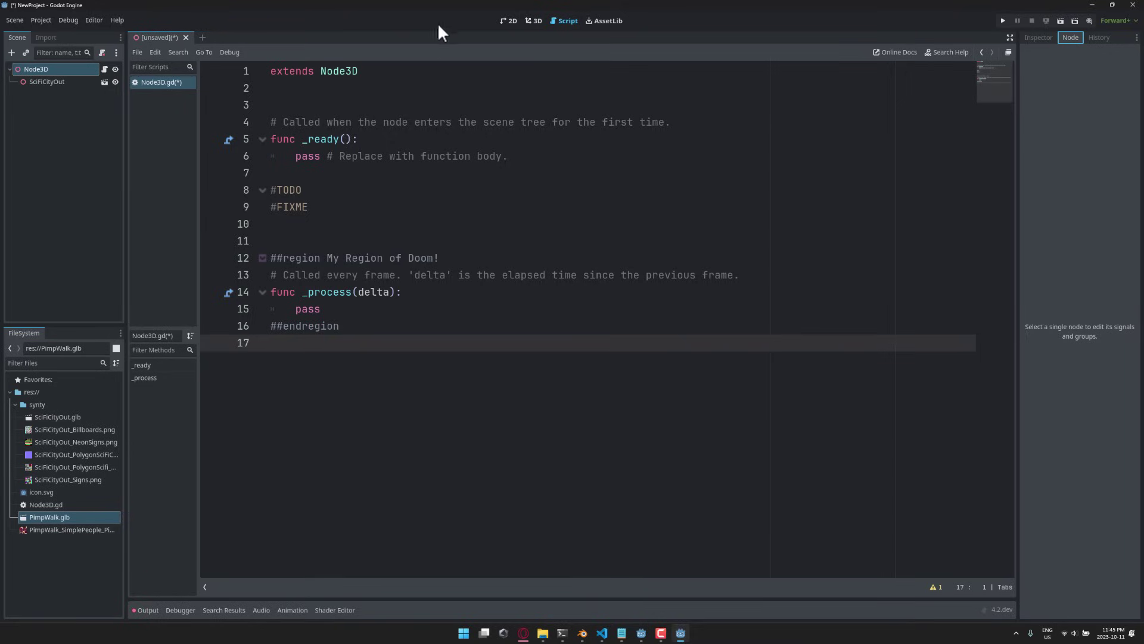
left_click(532, 21)
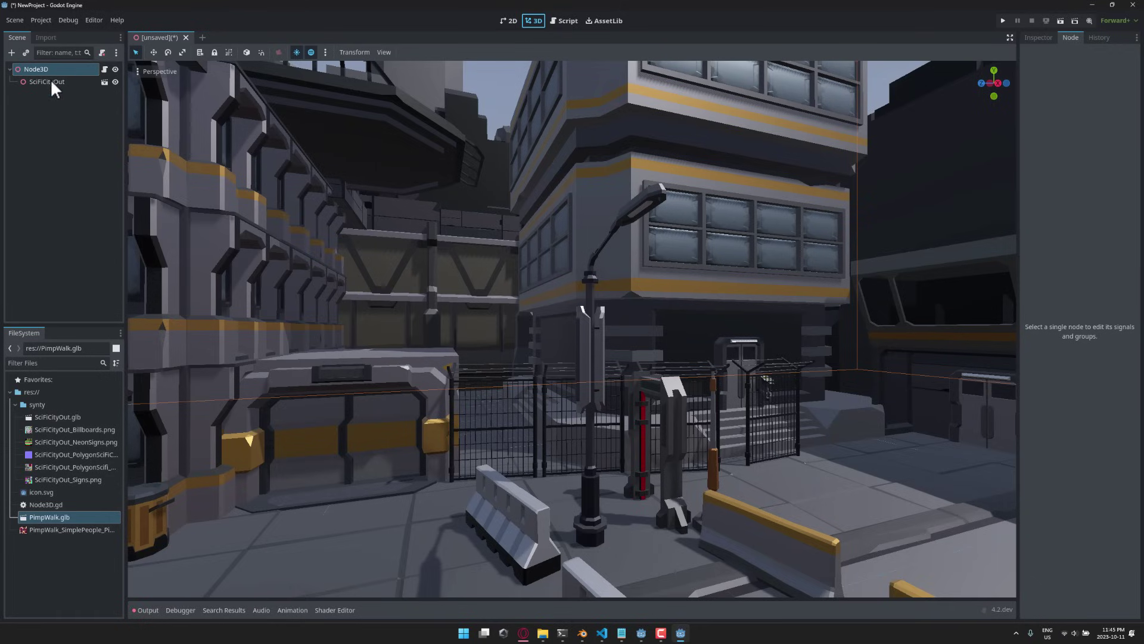
left_click(1035, 37)
left_click(1071, 37)
List SciFiCityOut's signals and peek at the child_entered_tree signal's actions.
left_click(77, 82)
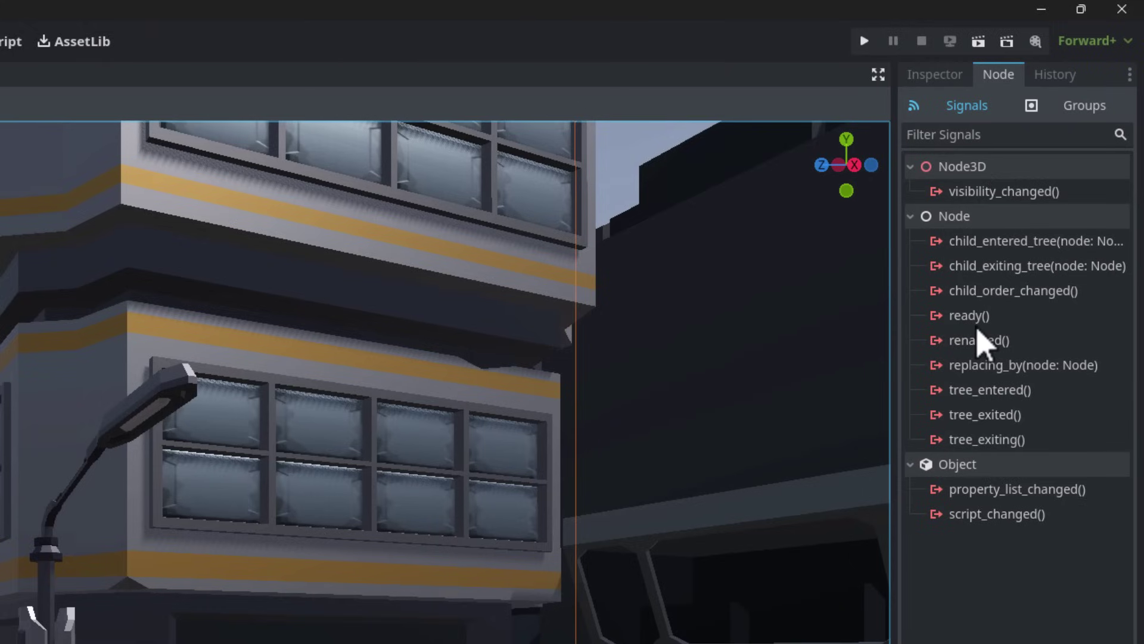
mouse_move(978, 329)
mouse_move(981, 377)
right_click(987, 243)
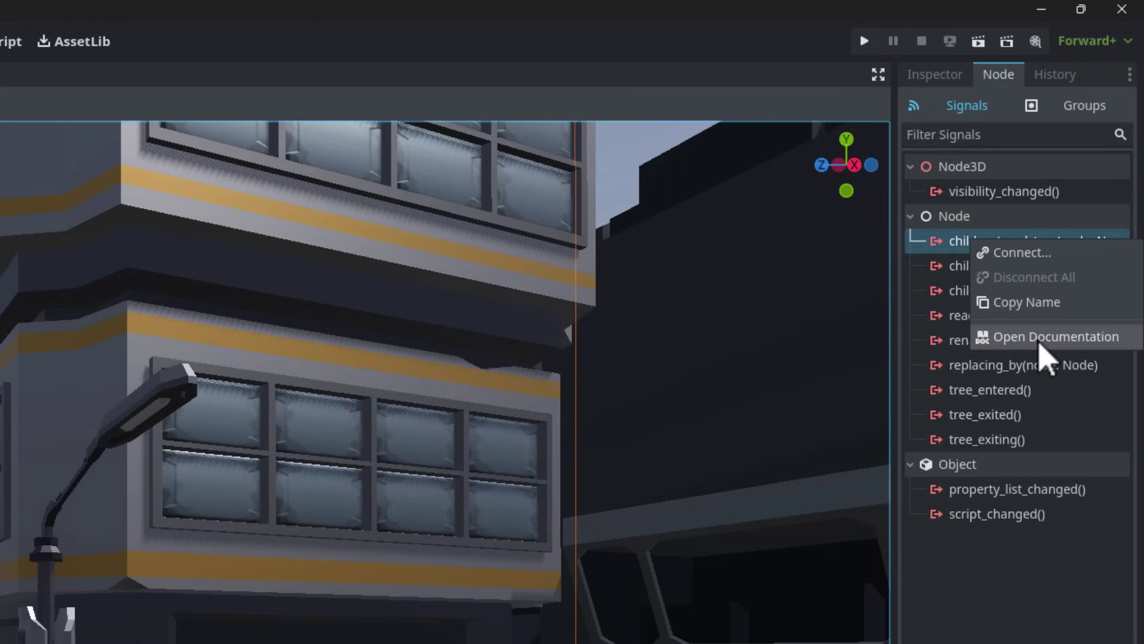
key("Escape")
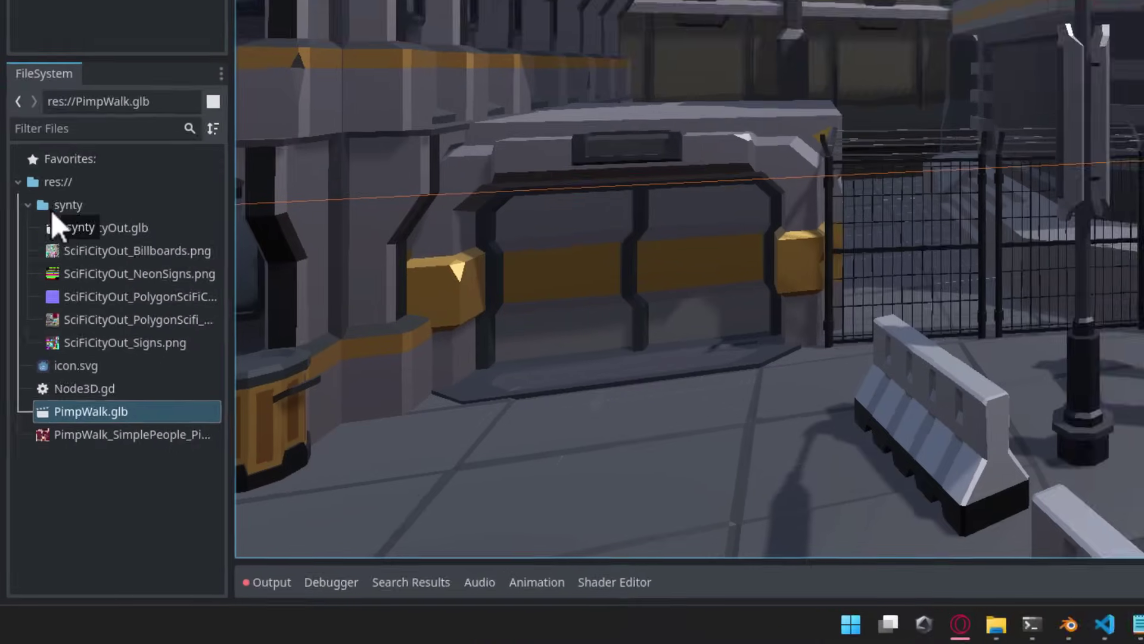
Create a new folder named anotherfolder in the res:// project root.
left_click(26, 405)
left_click(51, 149)
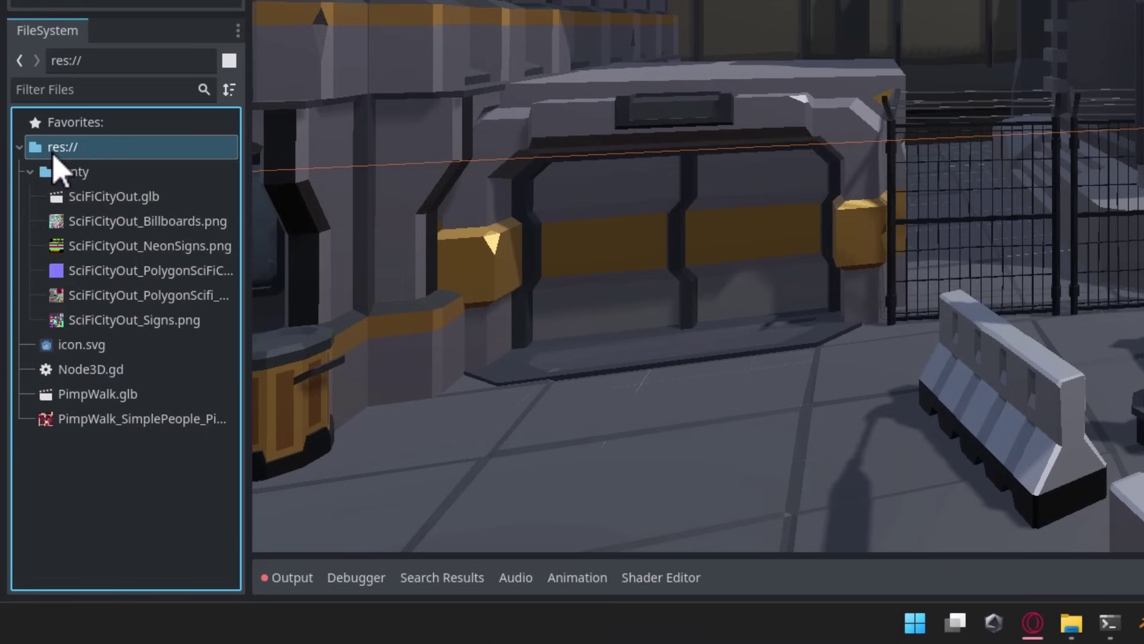
right_click(52, 150)
mouse_move(87, 166)
left_click(339, 166)
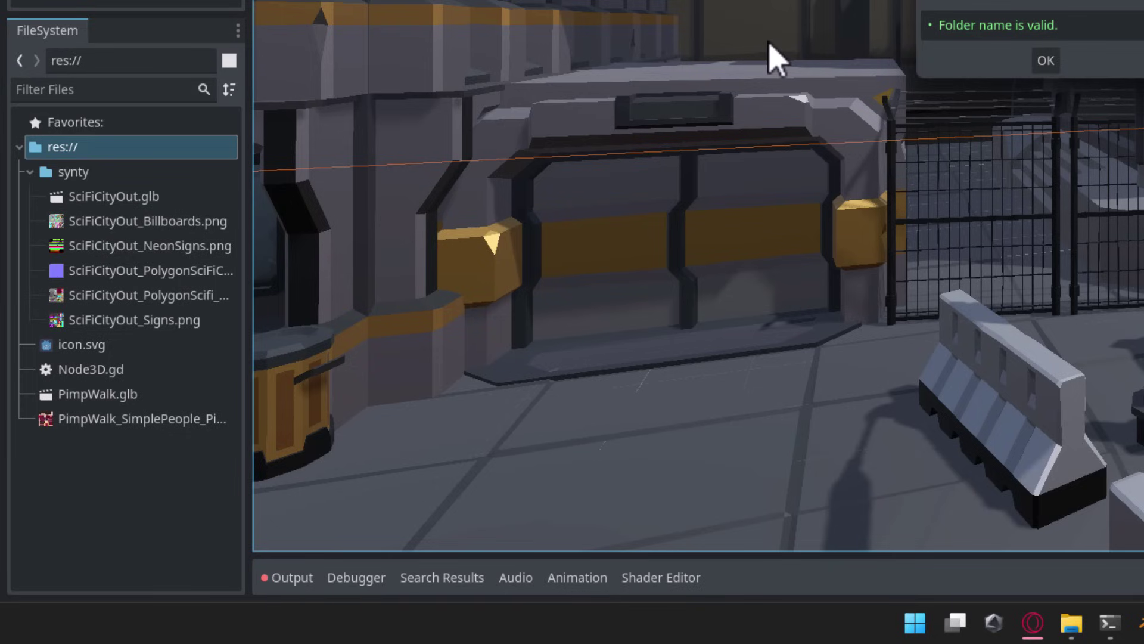
key("Return")
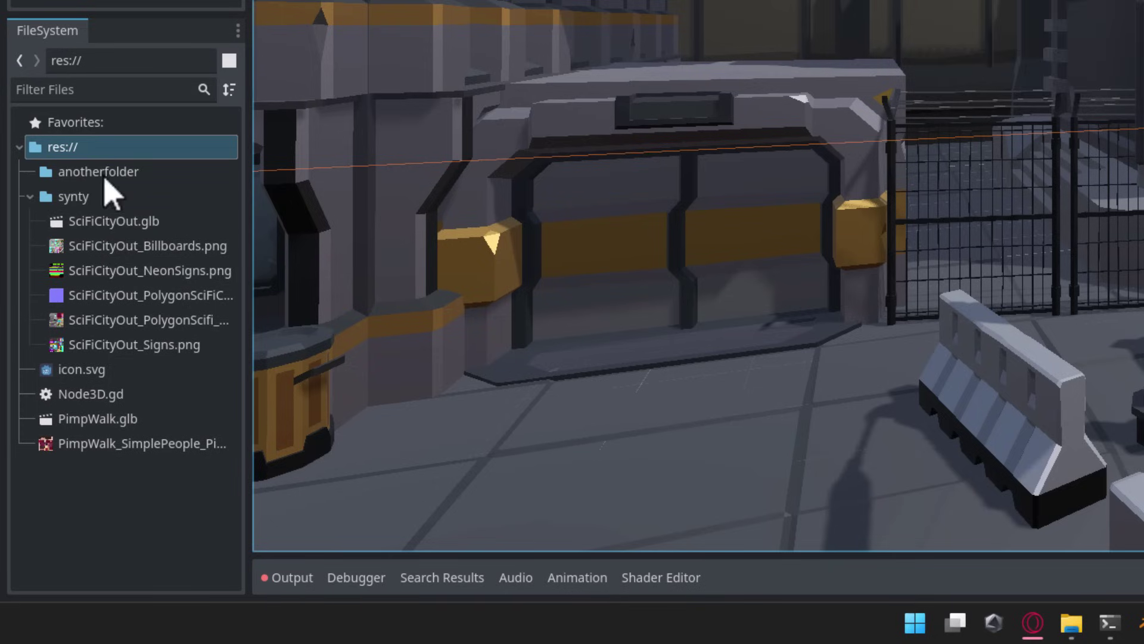
Colour anotherfolder red and the synty folder green.
right_click(105, 174)
mouse_move(324, 312)
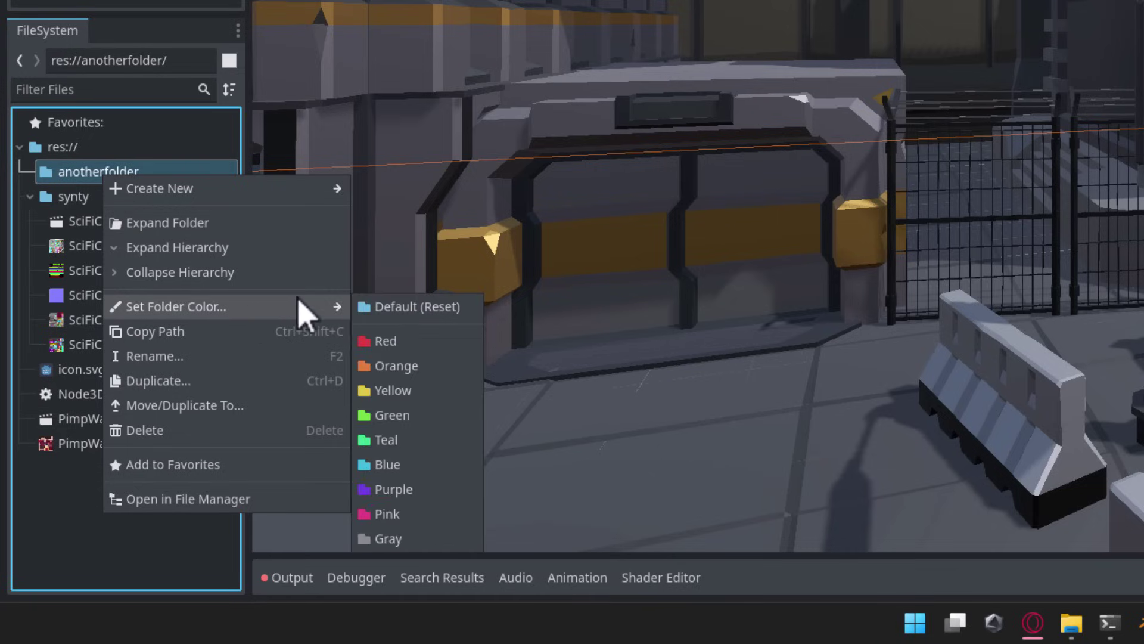
left_click(396, 345)
right_click(78, 202)
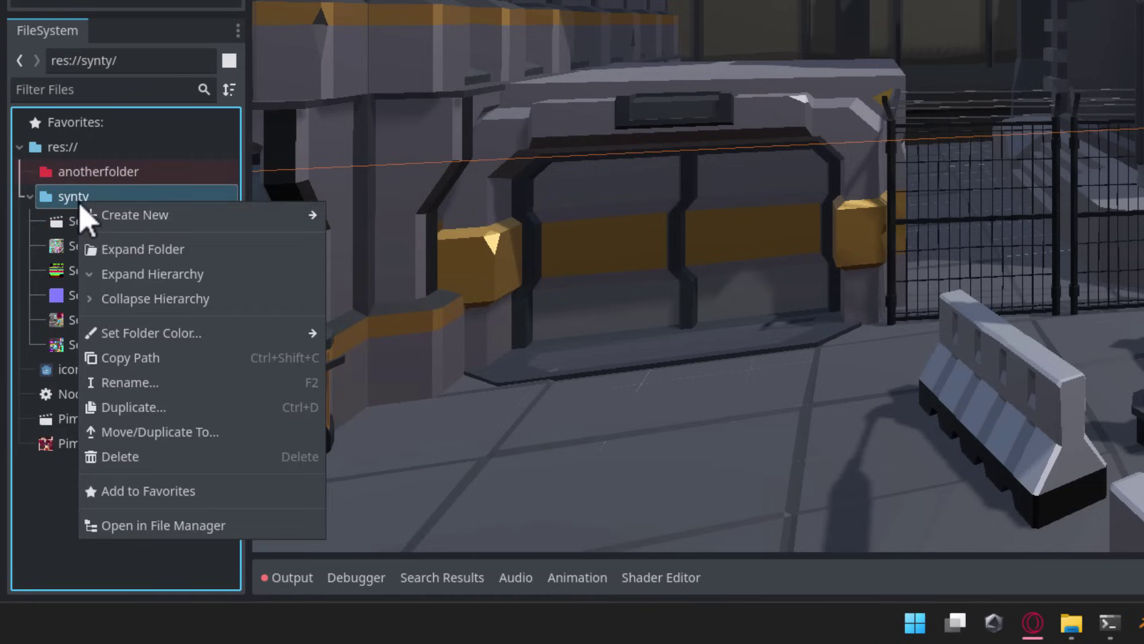
mouse_move(183, 337)
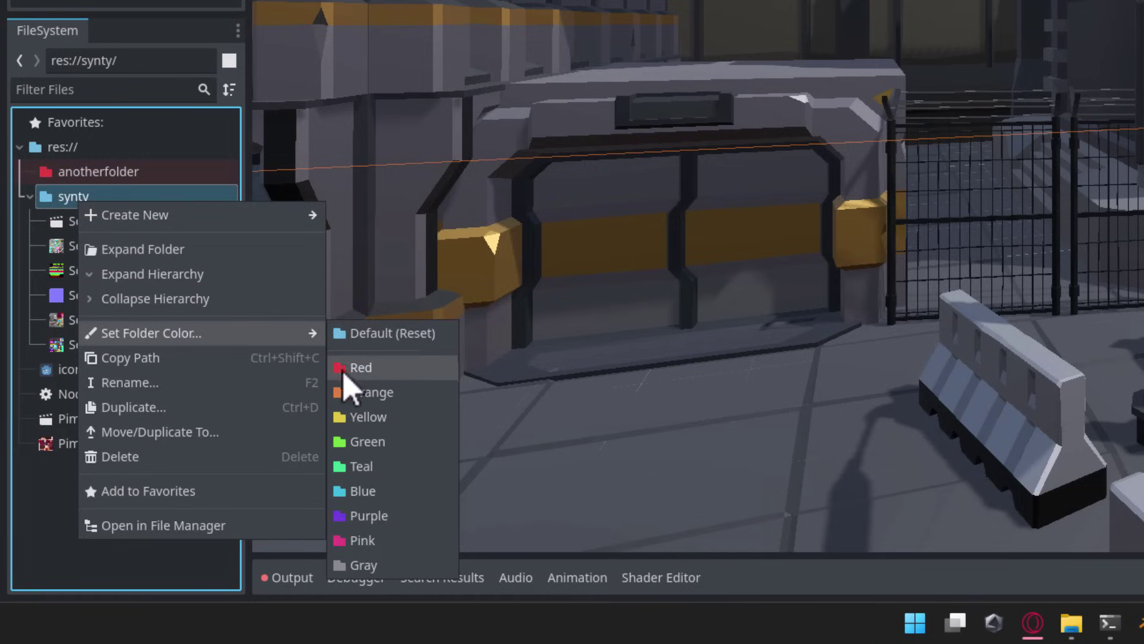
left_click(359, 441)
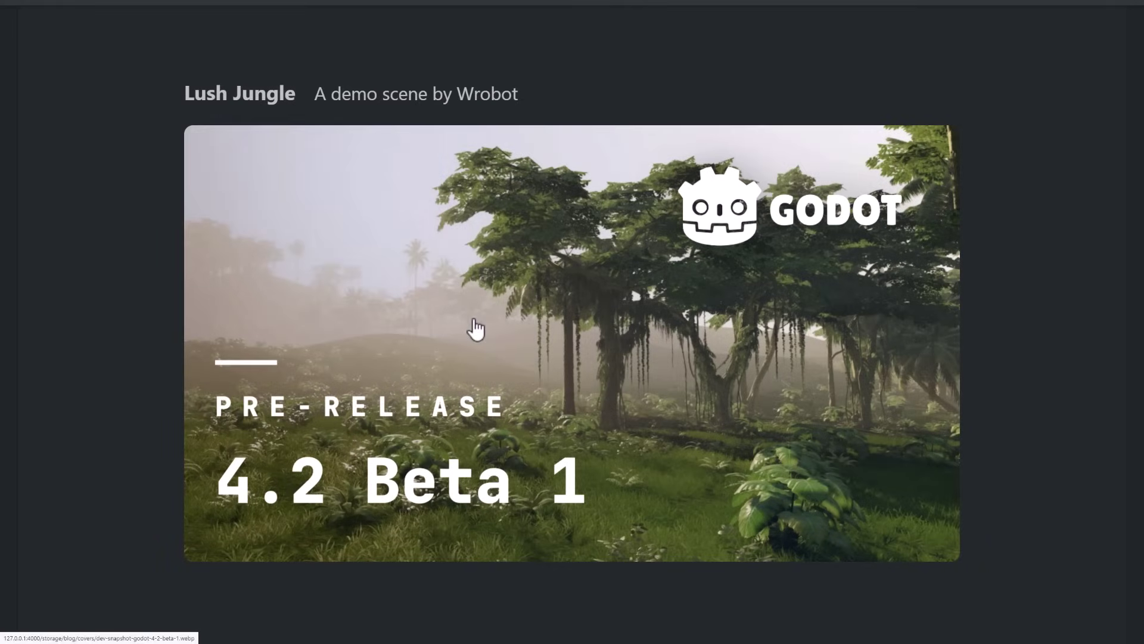
Scroll through the Highlights list, then jump back to the top of the post.
scroll(511, 340, "down", 5)
scroll(511, 339, "down", 10)
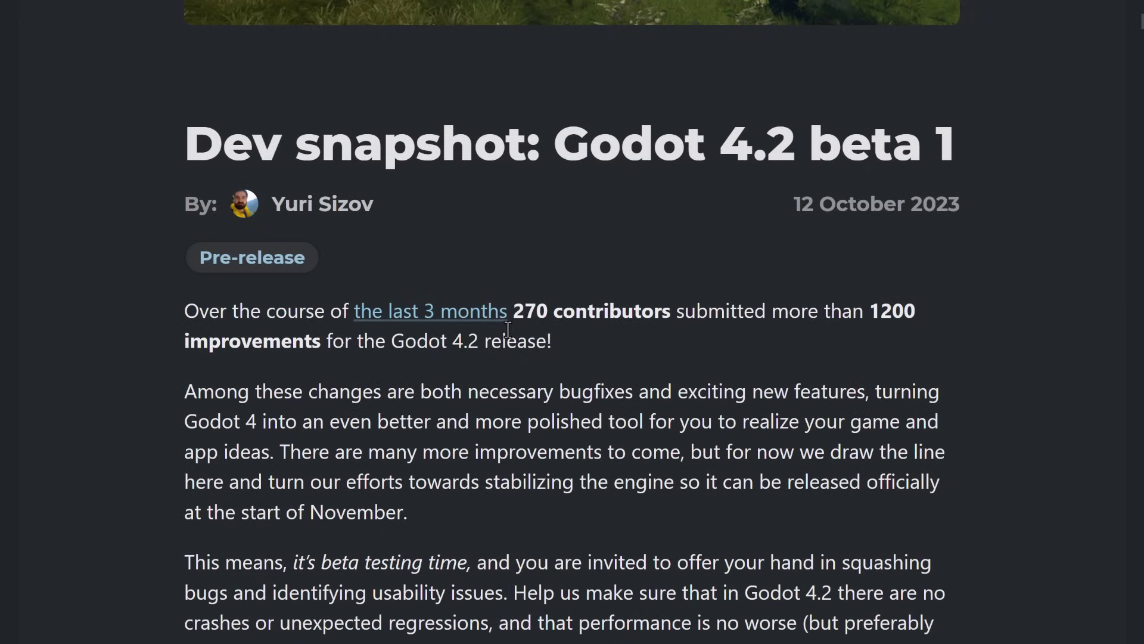
scroll(508, 329, "down", 15)
scroll(512, 328, "down", 15)
scroll(521, 331, "down", 20)
scroll(522, 329, "down", 20)
scroll(525, 328, "down", 20)
scroll(524, 318, "down", 20)
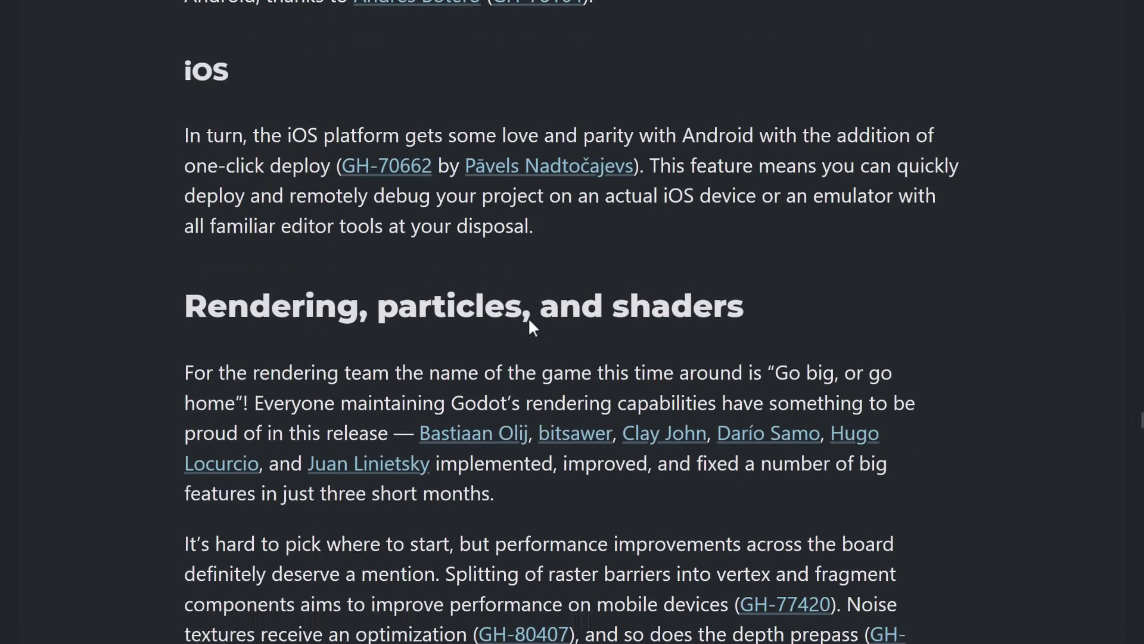
scroll(528, 317, "down", 20)
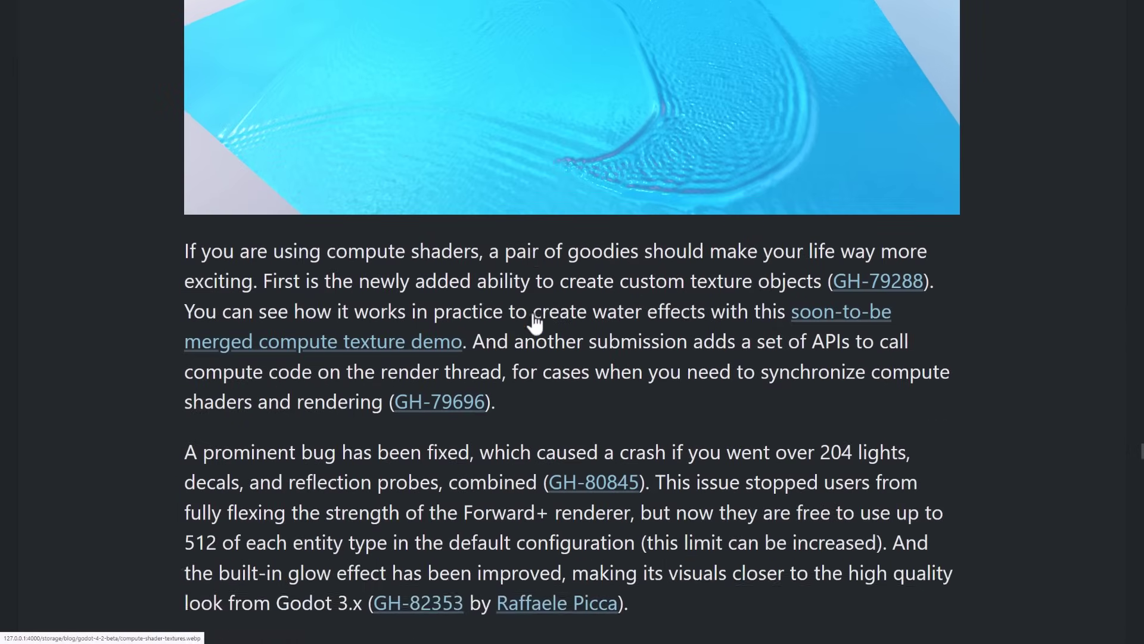
key("Home")
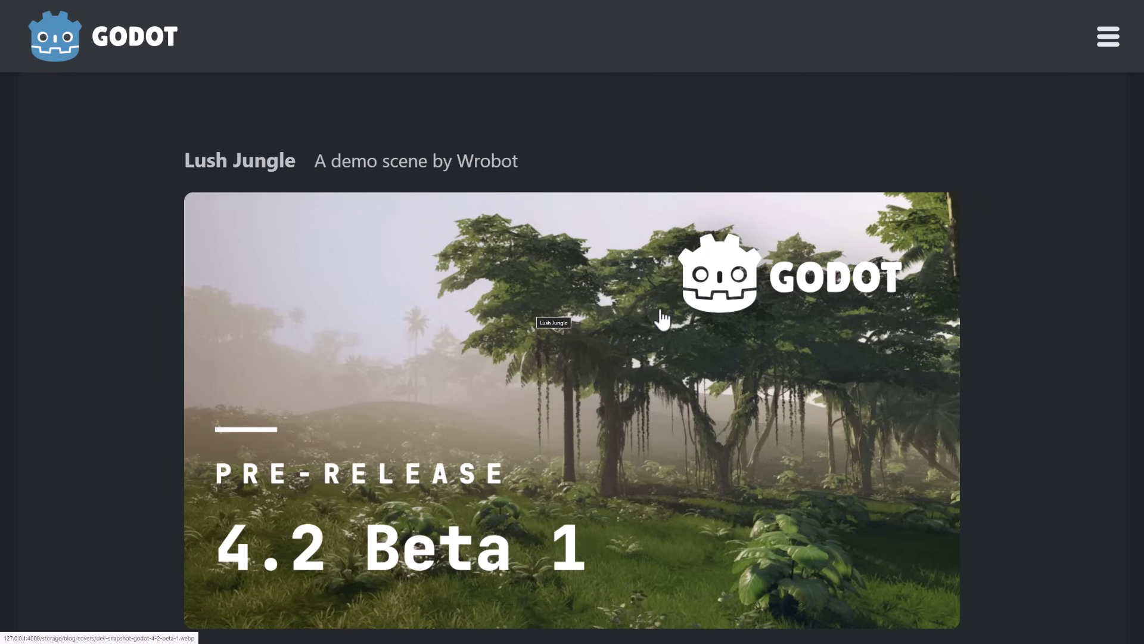
Scroll past Breaking changes and Core and systems to the 2D and 3D features heading.
scroll(661, 319, "down", 15)
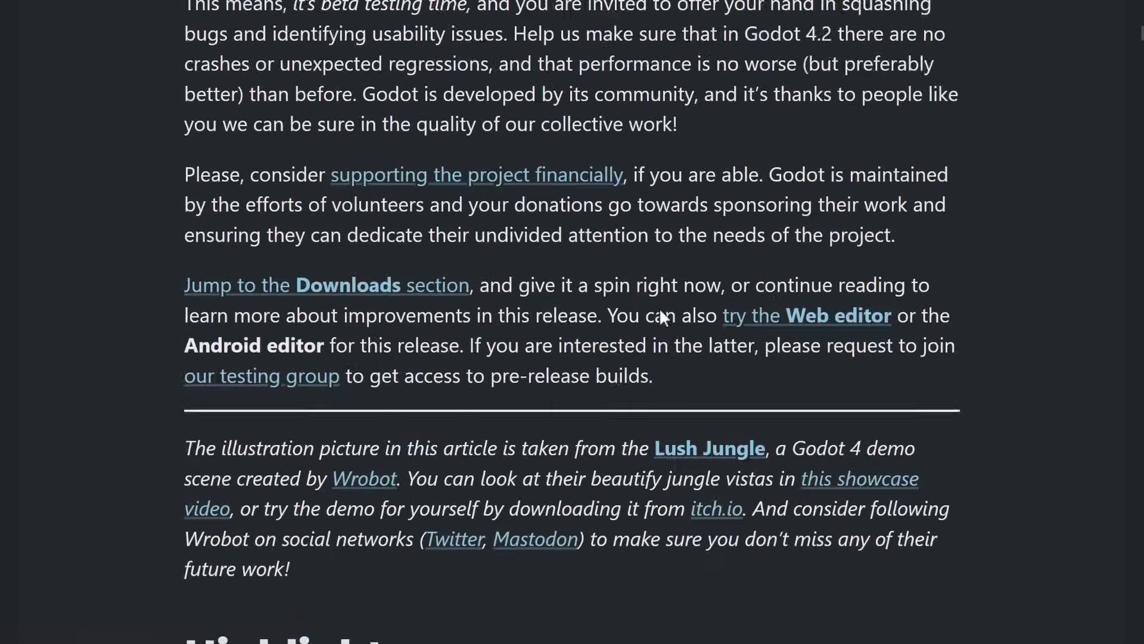
scroll(660, 311, "down", 12)
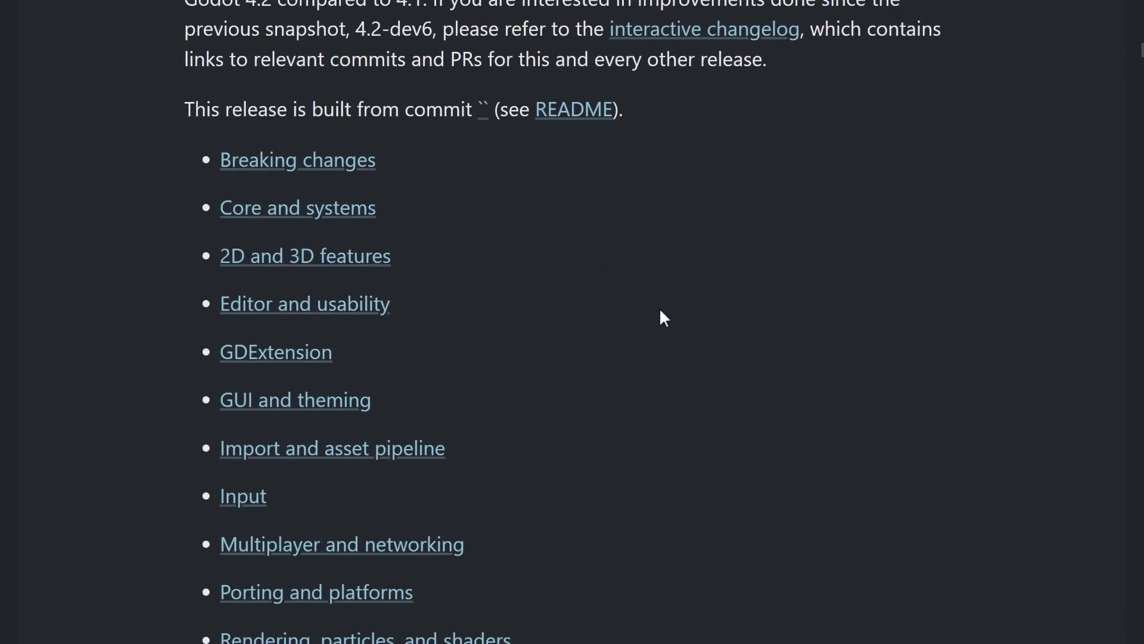
scroll(660, 311, "down", 10)
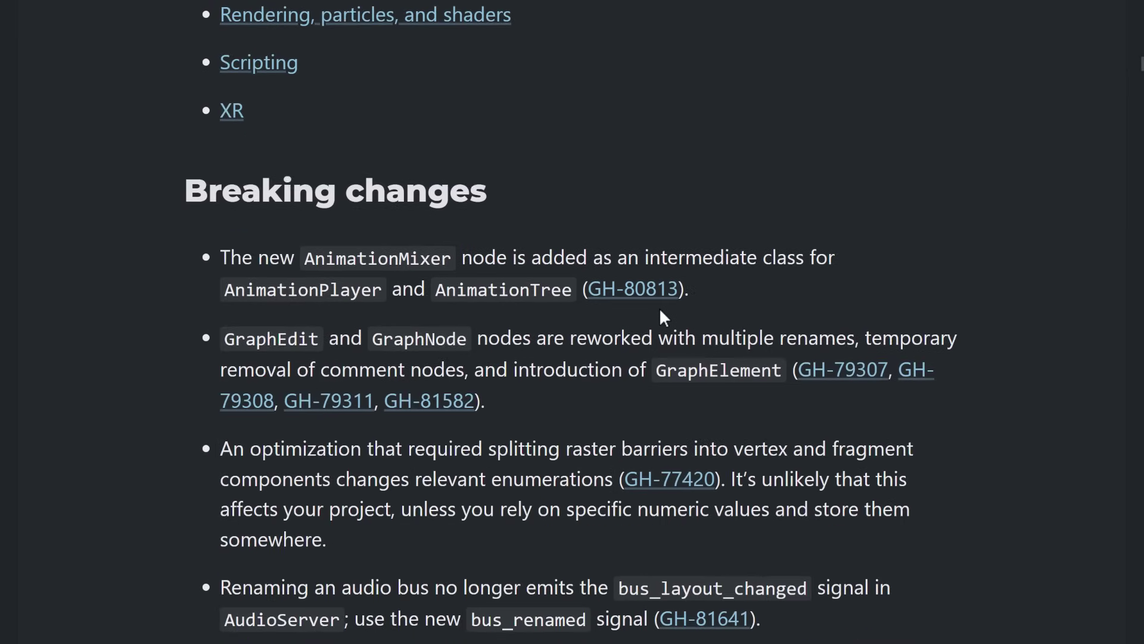
scroll(663, 318, "up", 10)
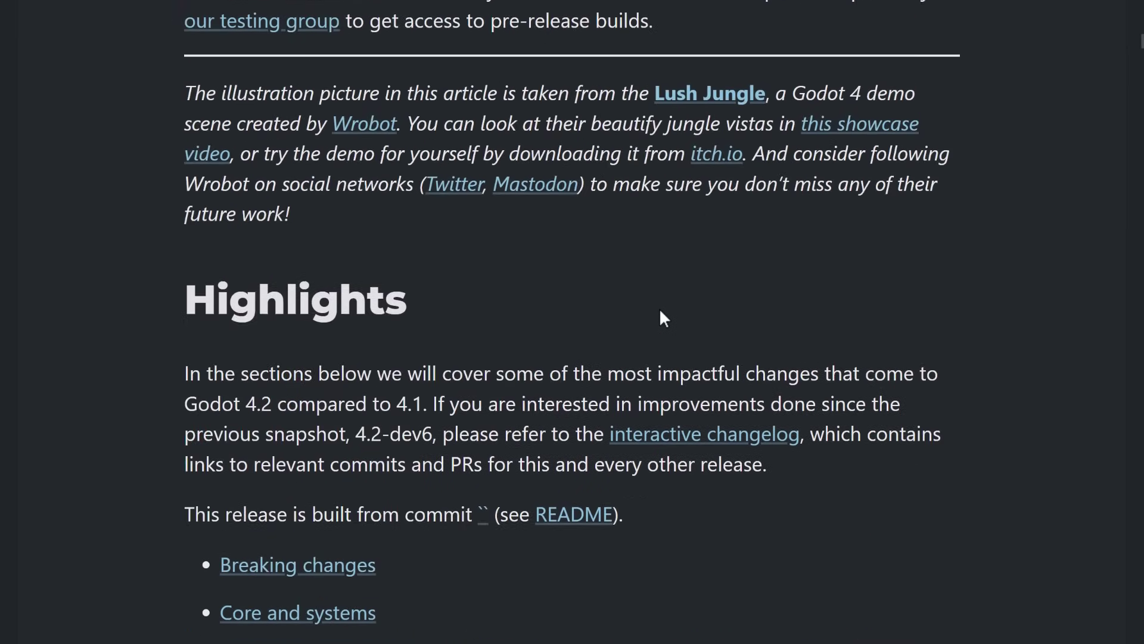
scroll(662, 315, "up", 6)
scroll(661, 314, "down", 11)
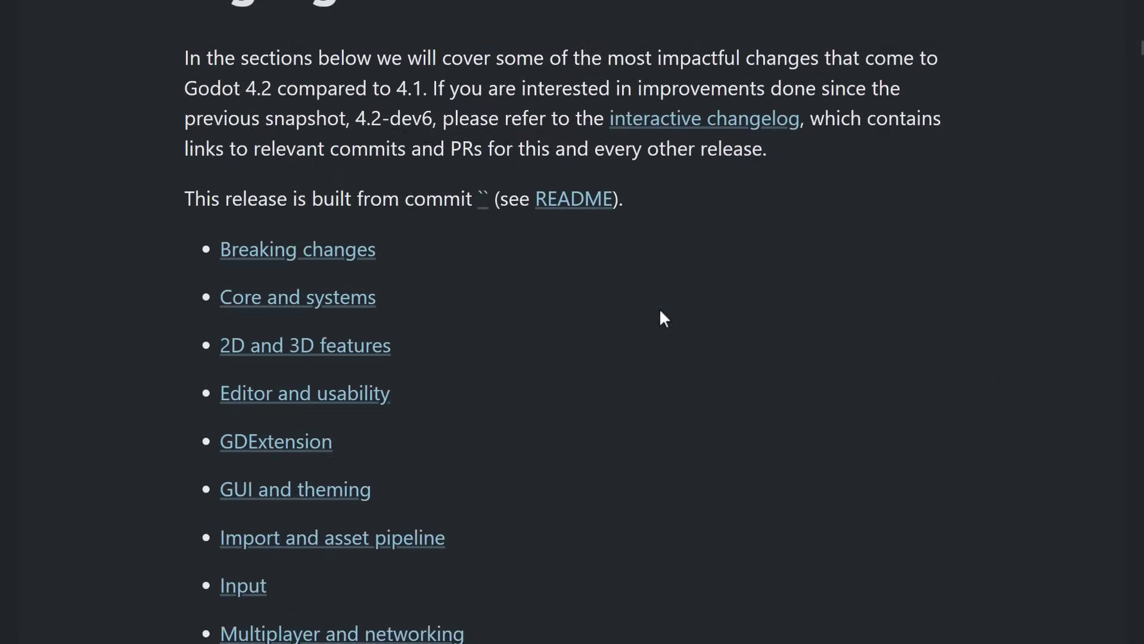
scroll(660, 312, "down", 10)
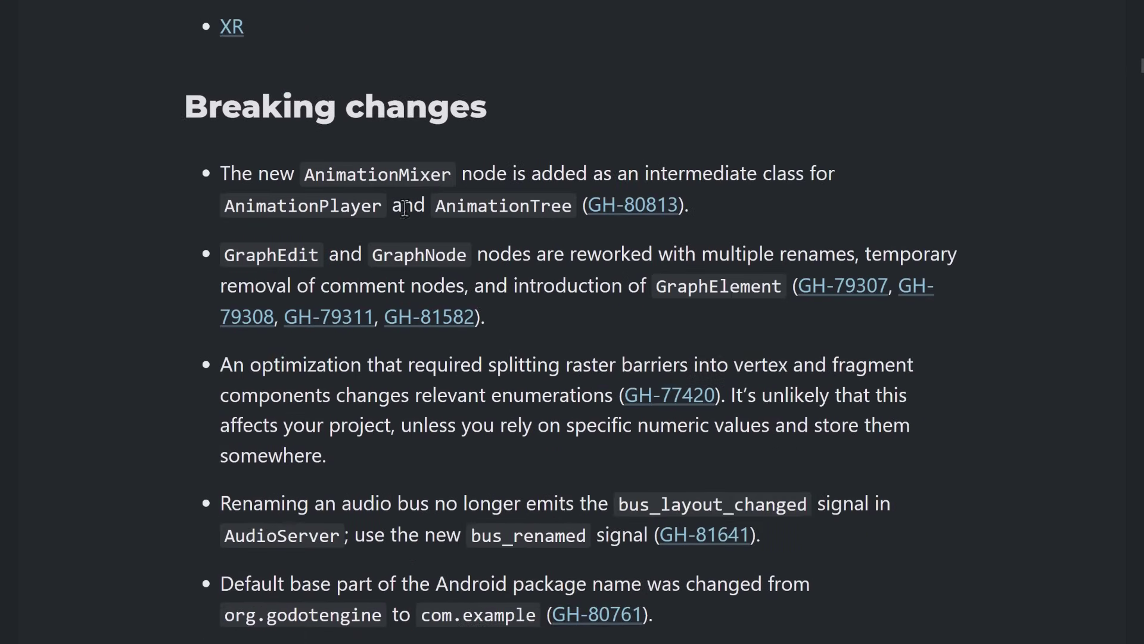
scroll(405, 215, "down", 1)
scroll(524, 213, "down", 3)
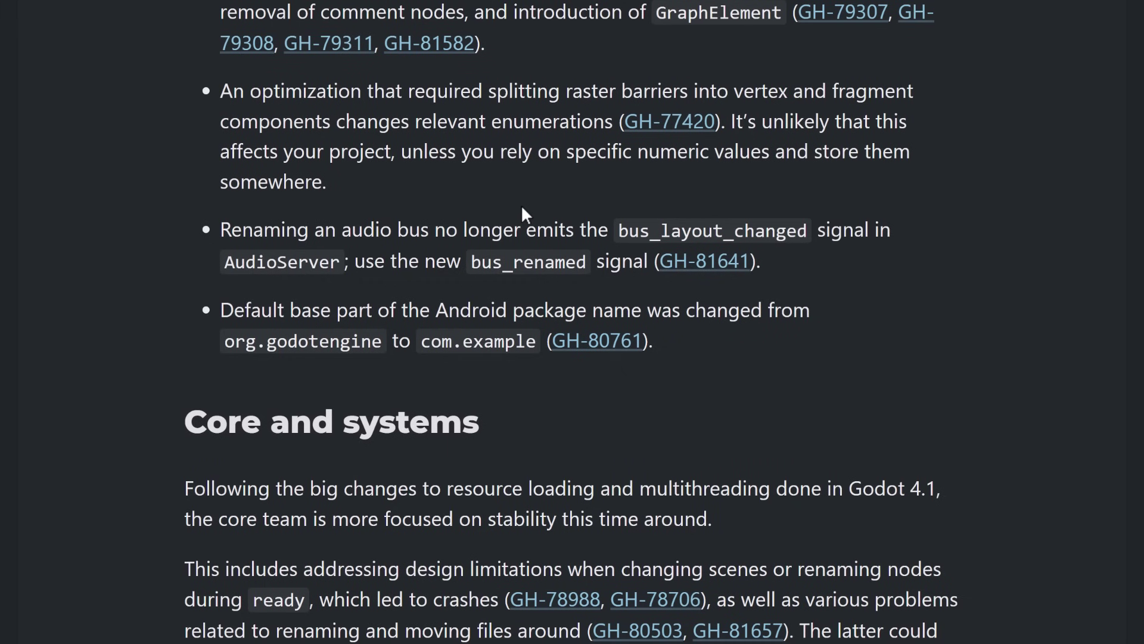
scroll(525, 208, "down", 5)
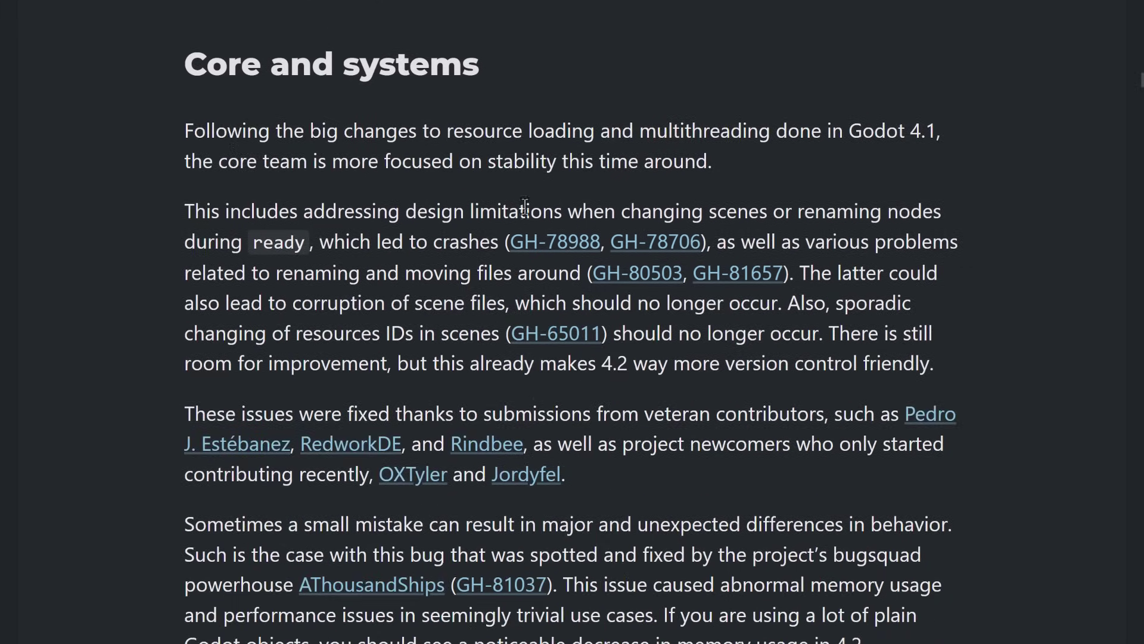
scroll(523, 172, "down", 6)
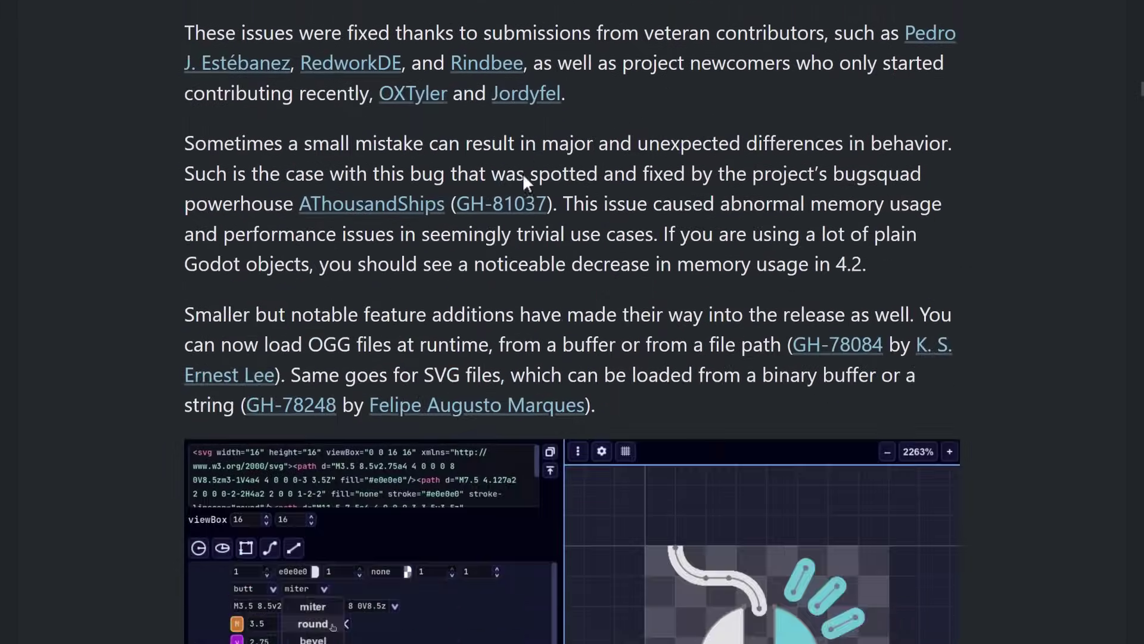
scroll(523, 173, "down", 13)
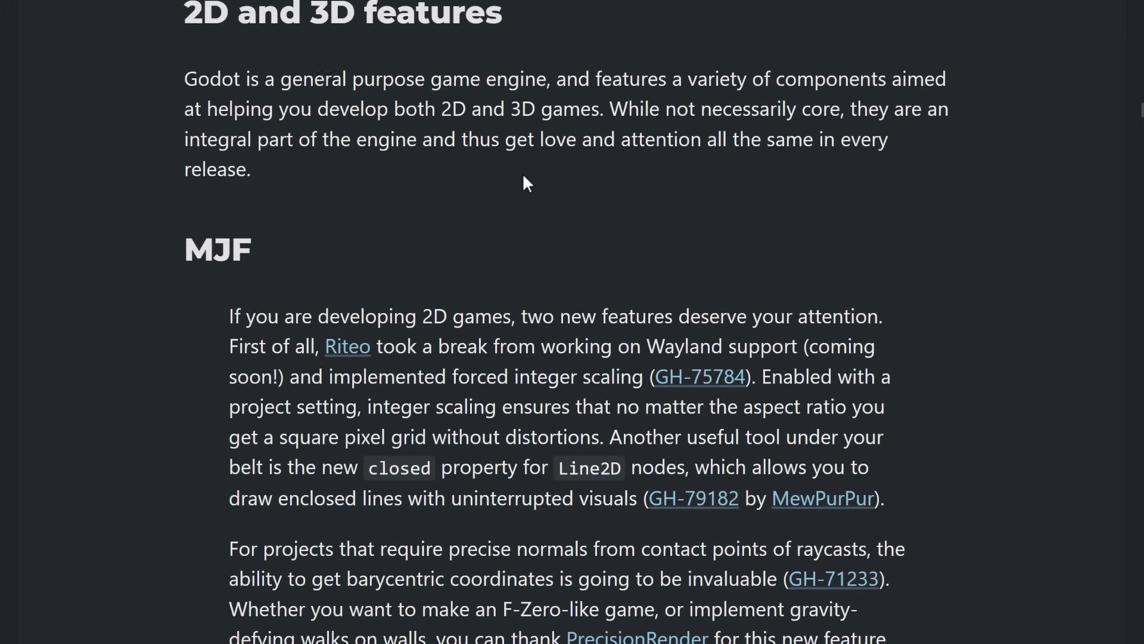
scroll(289, 182, "down", 2)
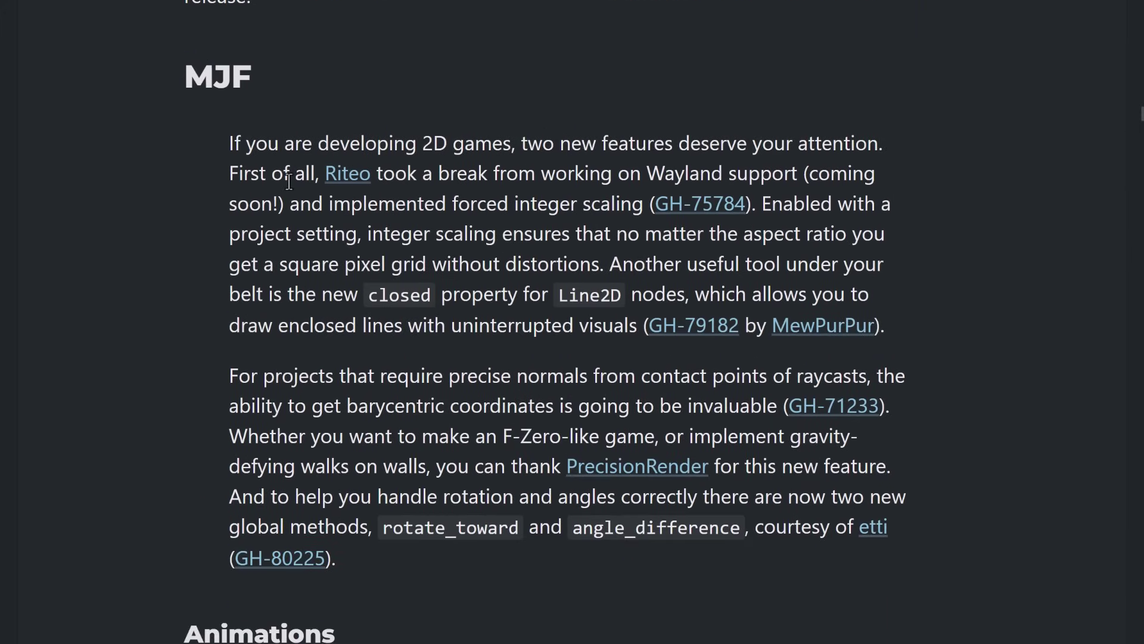
scroll(326, 168, "up", 6)
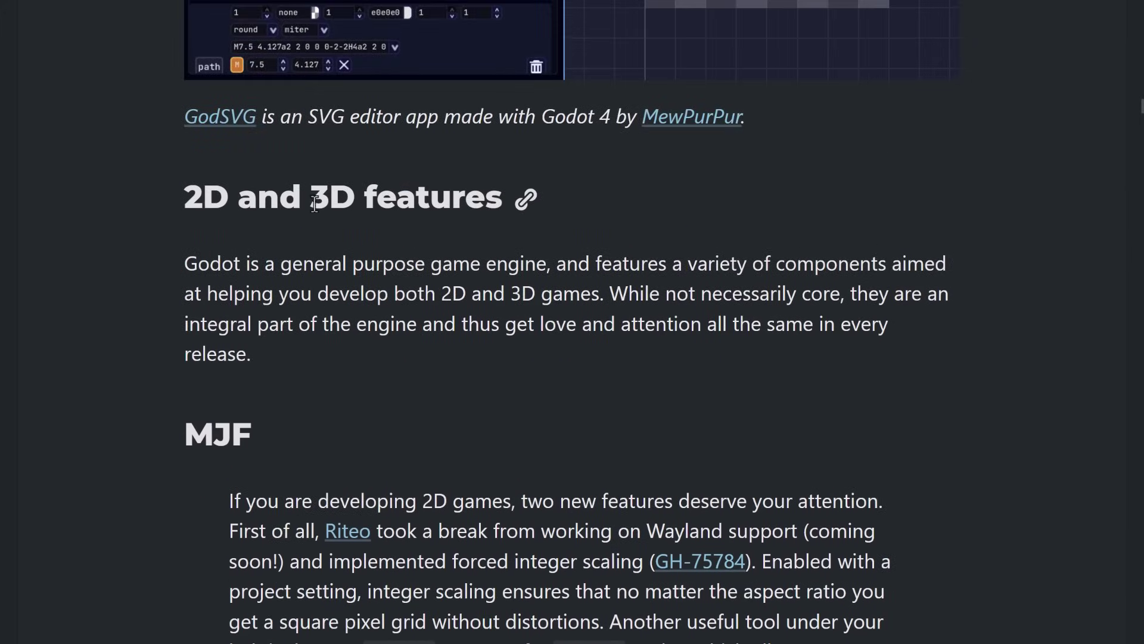
Scroll past the MJF and Animations sections until the Navigation heading is at the top.
scroll(327, 203, "down", 7)
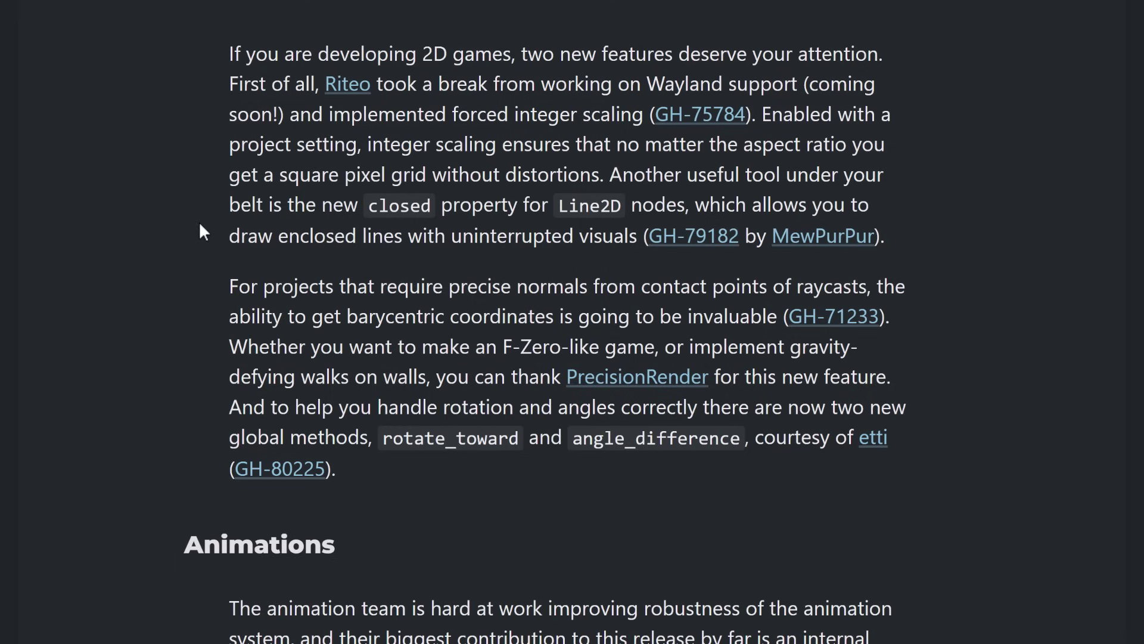
scroll(181, 214, "down", 2)
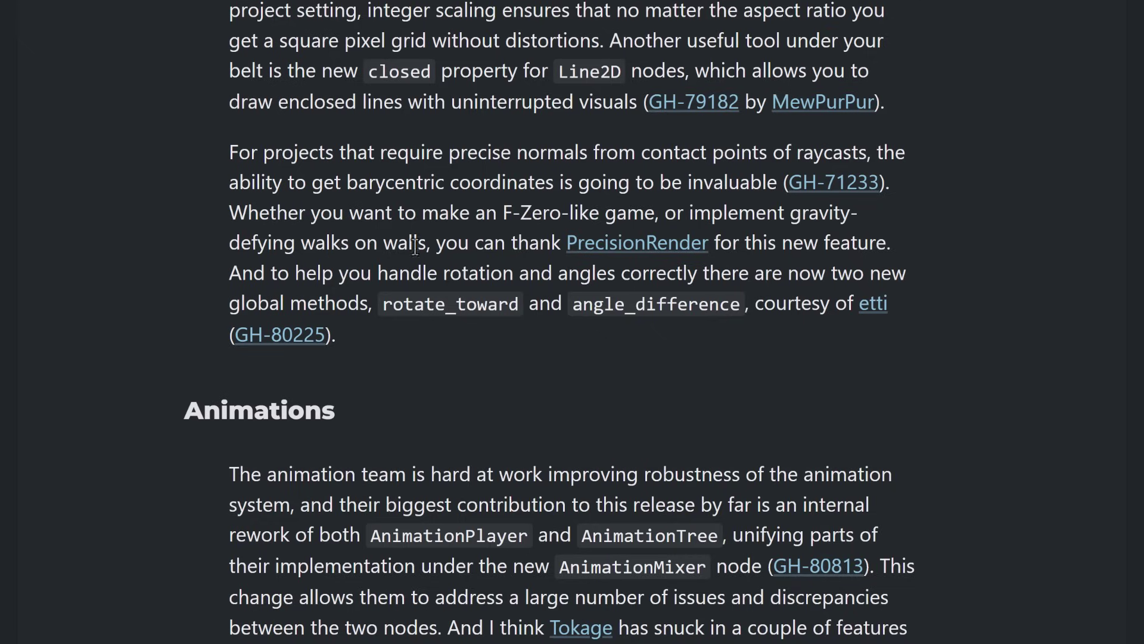
scroll(127, 236, "down", 2)
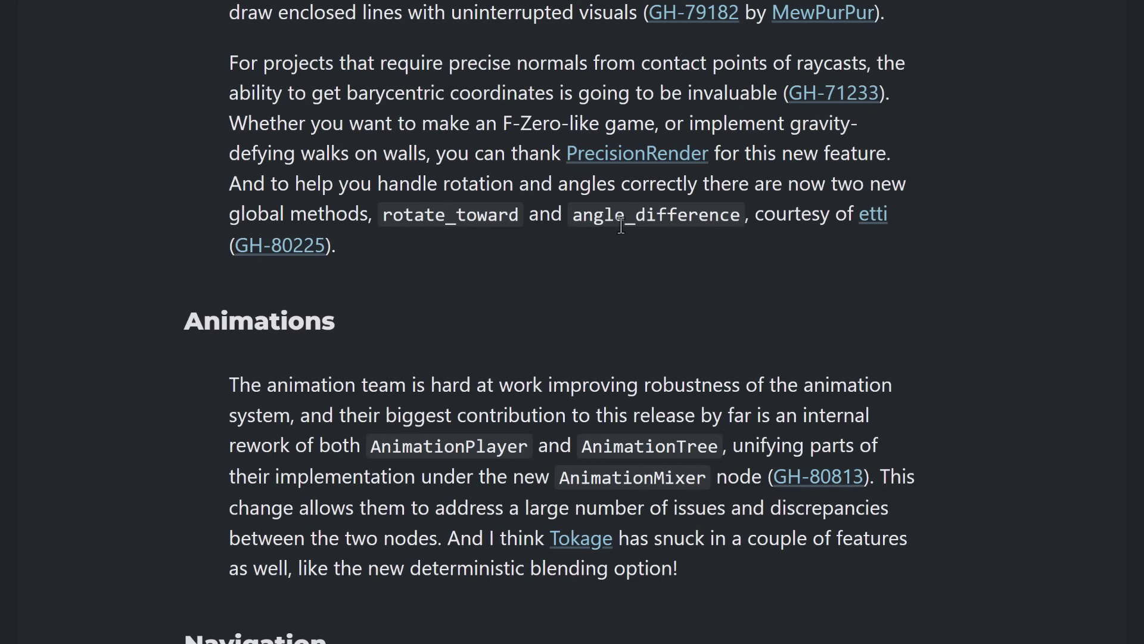
scroll(682, 250, "down", 3)
scroll(193, 171, "down", 1)
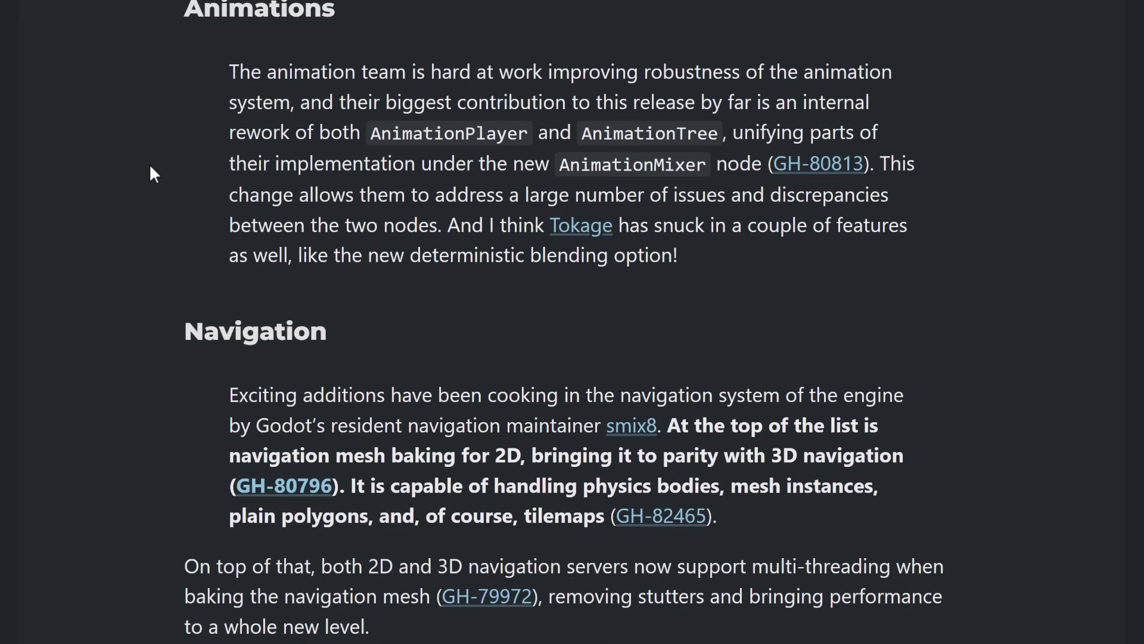
scroll(598, 256, "down", 2)
Scroll past the navigation mesh images and Tilemaps notes to Editor and usability's Code editor heading.
scroll(601, 256, "down", 3)
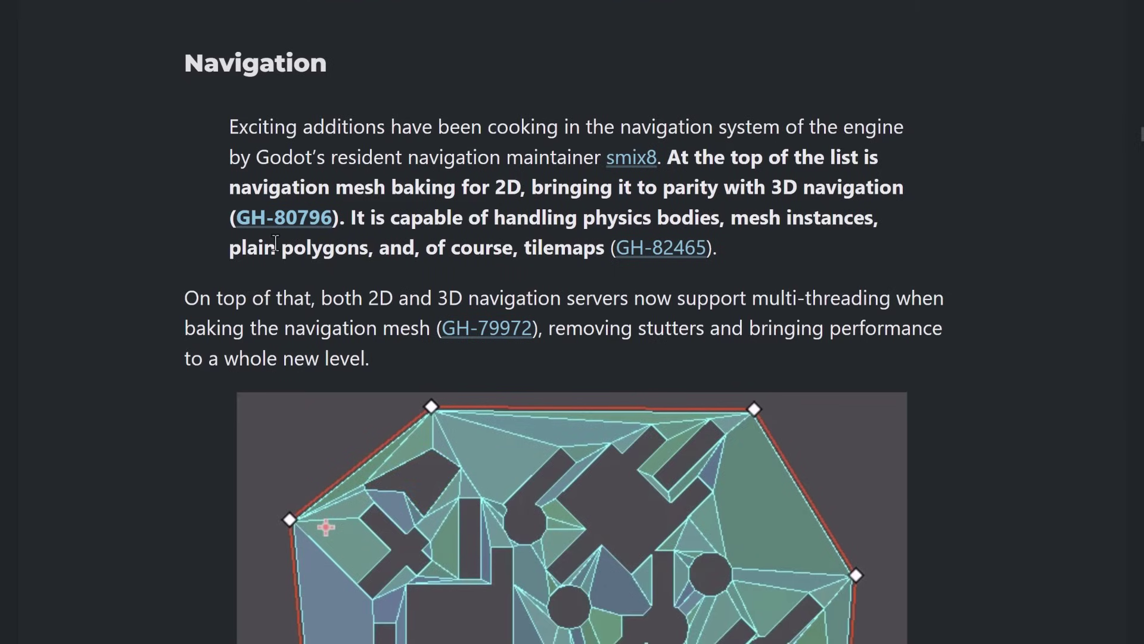
scroll(275, 243, "down", 1)
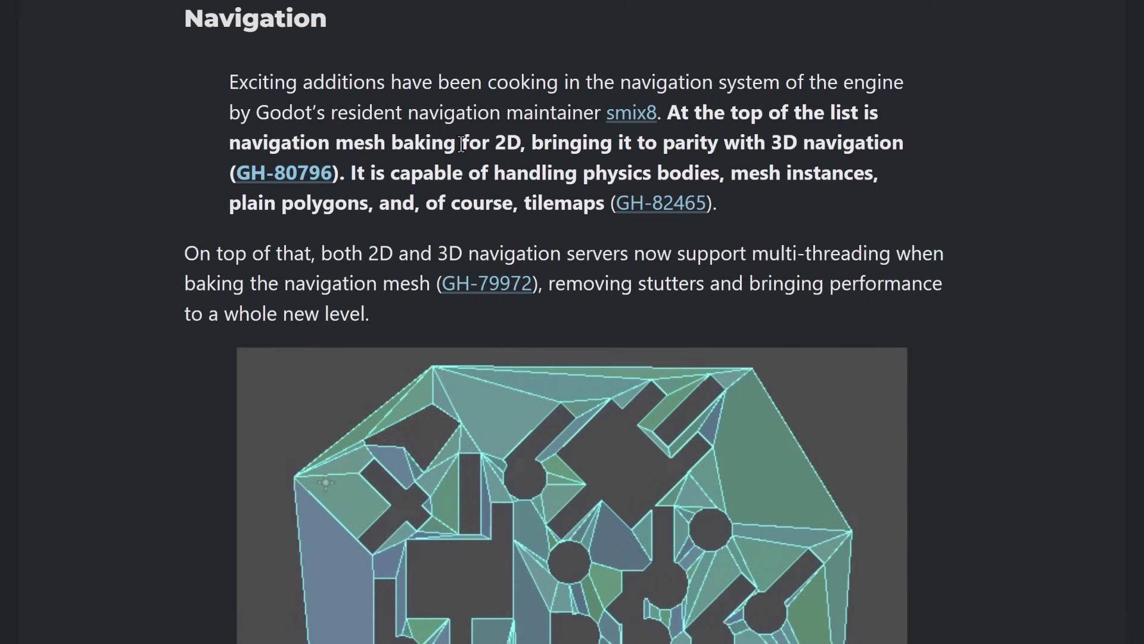
scroll(462, 144, "down", 1)
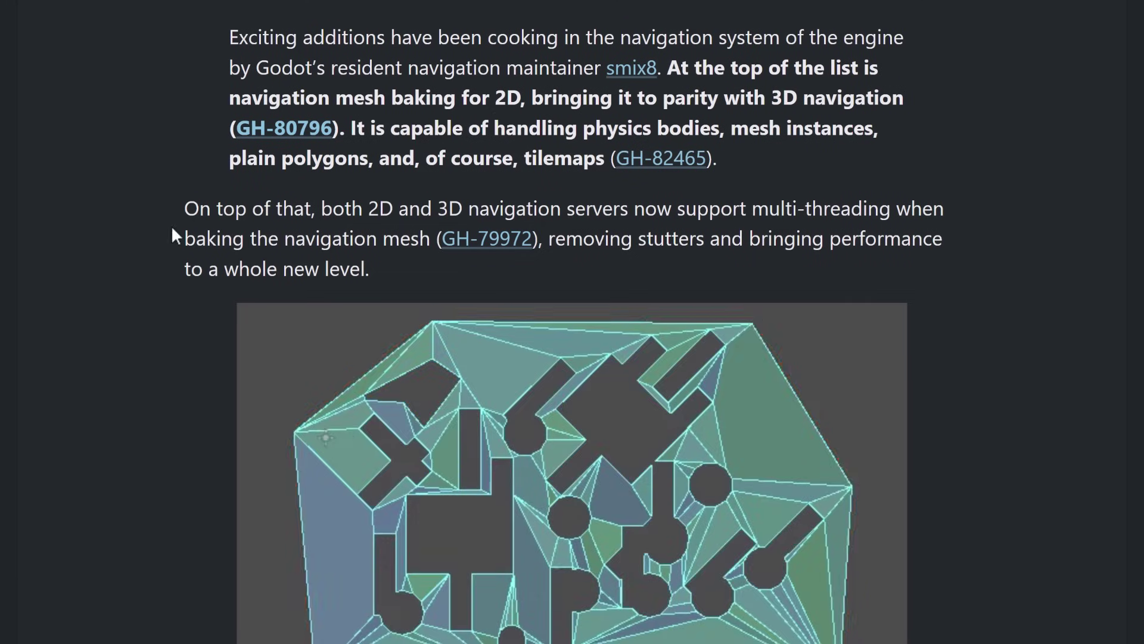
scroll(172, 226, "down", 4)
scroll(174, 222, "down", 10)
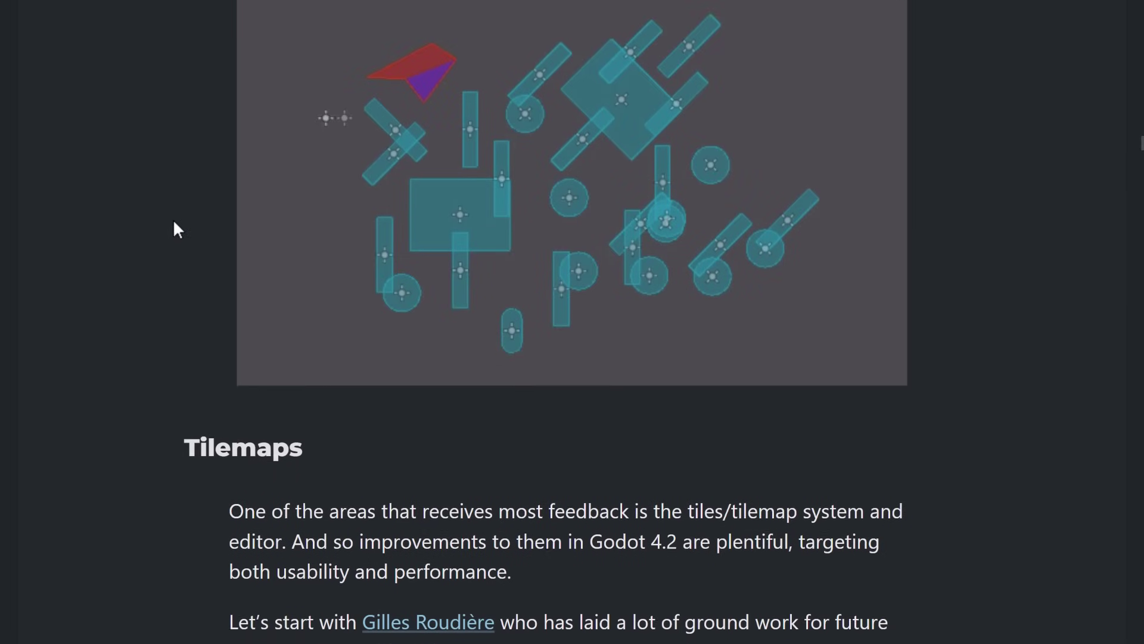
scroll(173, 222, "down", 2)
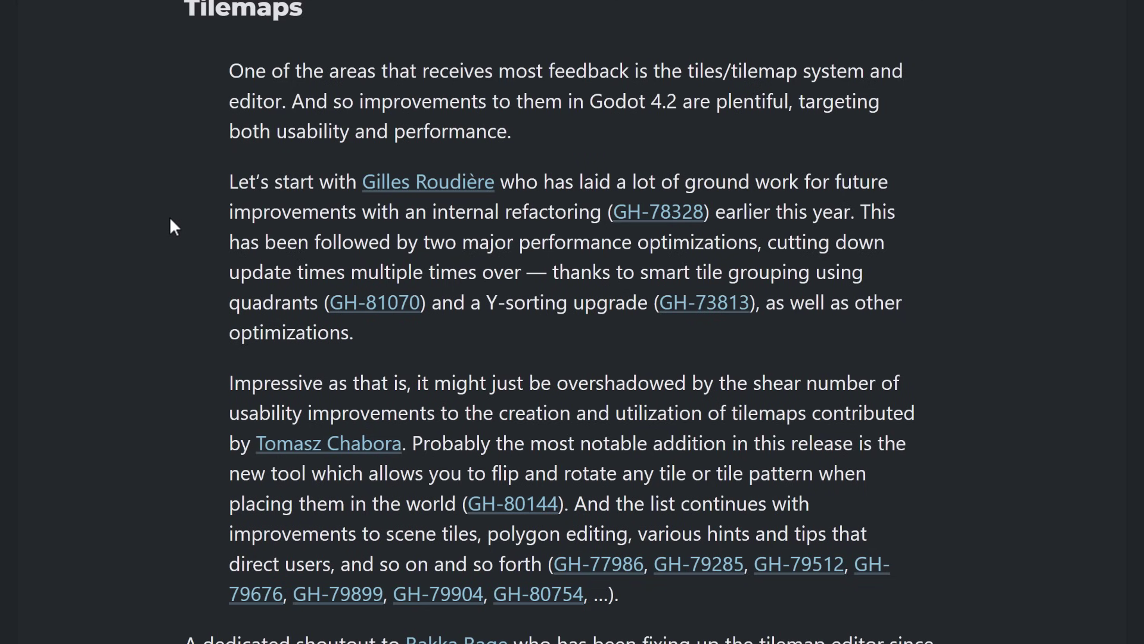
scroll(172, 220, "down", 2)
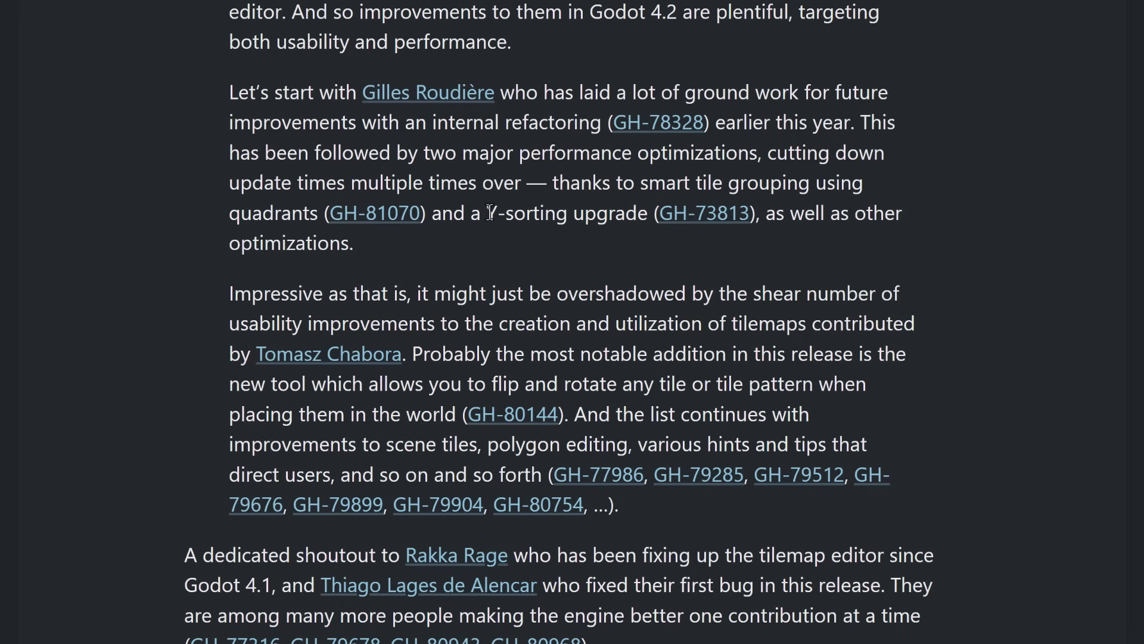
scroll(468, 210, "down", 3)
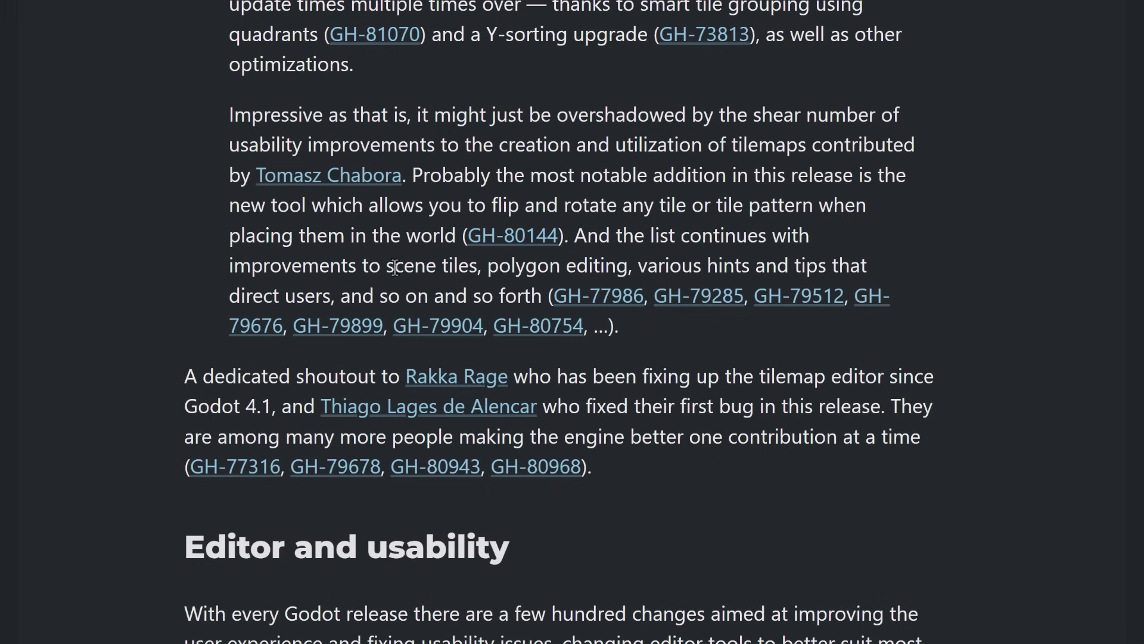
scroll(345, 268, "down", 2)
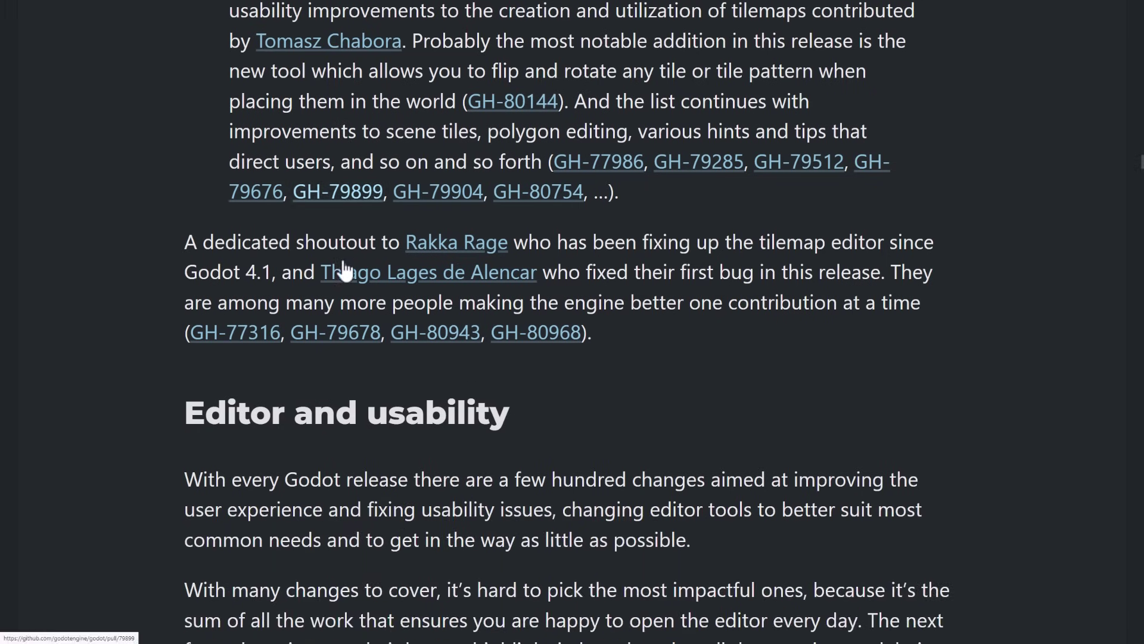
scroll(345, 271, "down", 5)
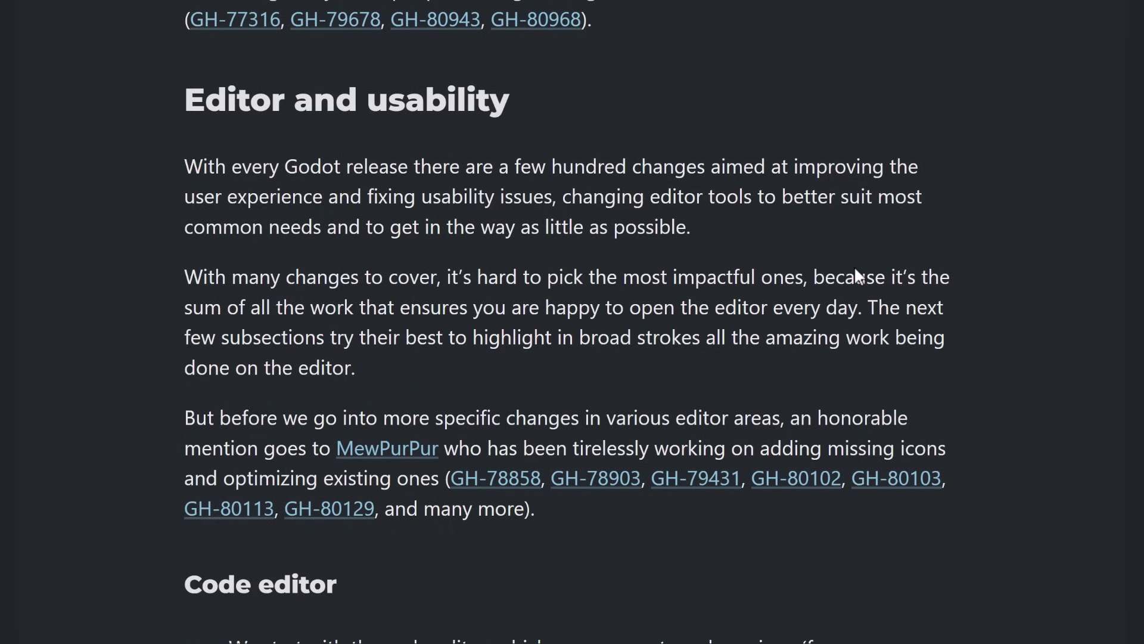
Scroll down to the 3D viewport decluttering comparison image.
scroll(856, 271, "down", 8)
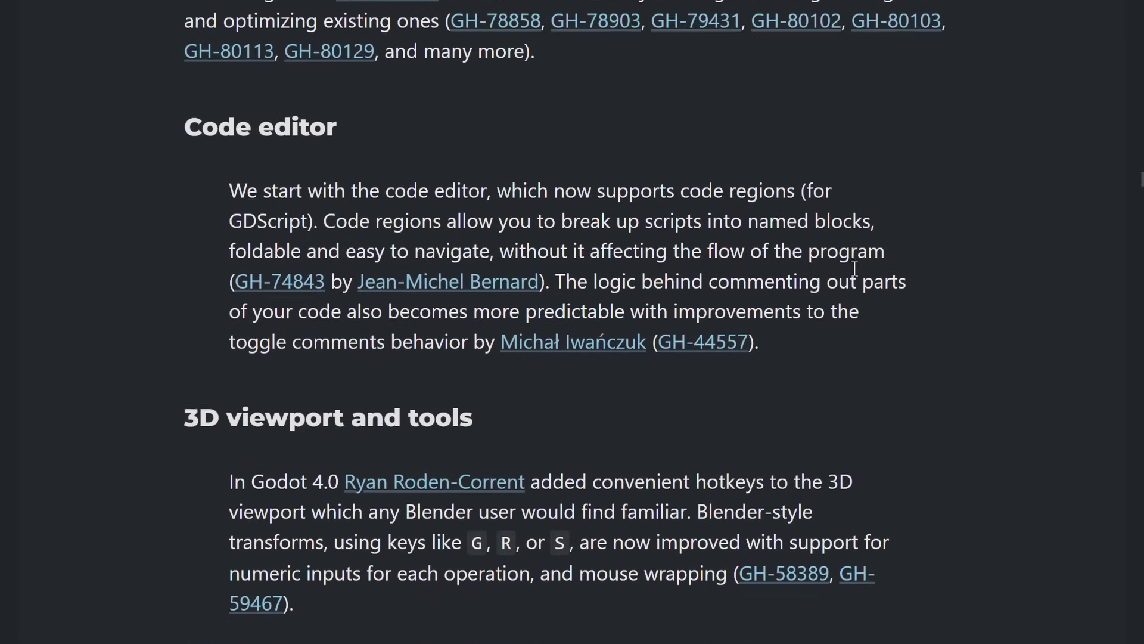
scroll(855, 269, "down", 1)
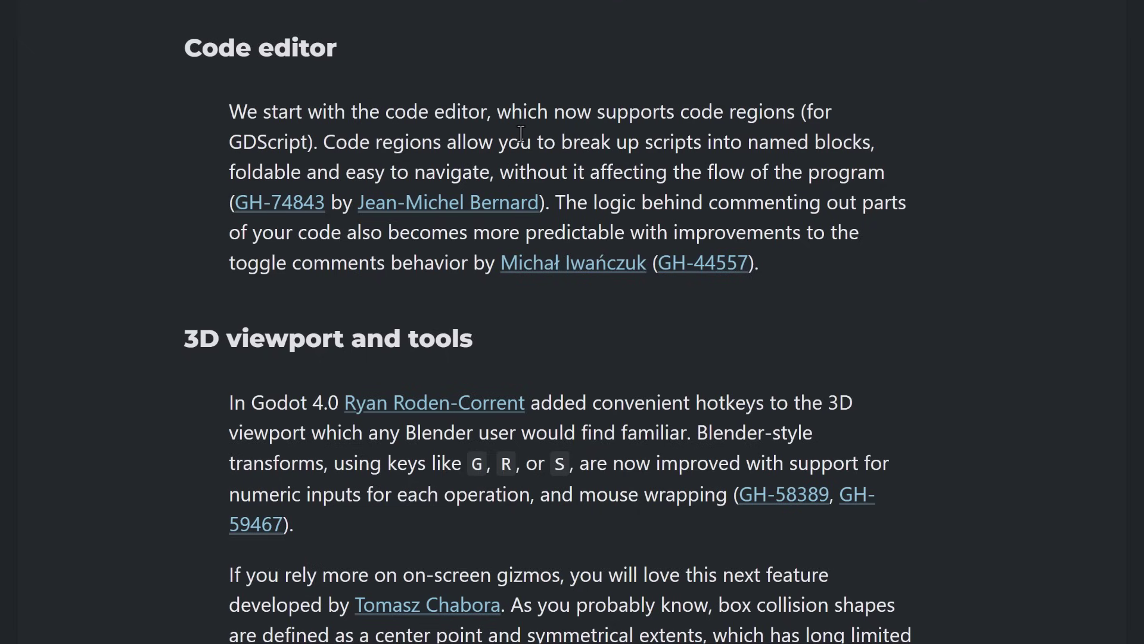
scroll(521, 132, "down", 2)
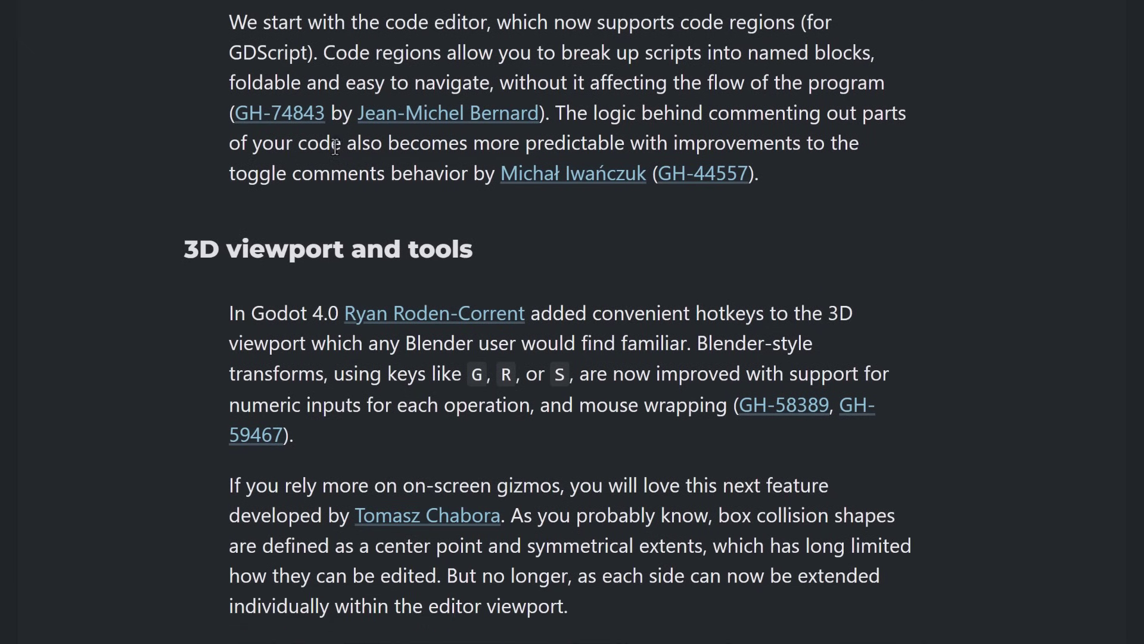
scroll(673, 236, "down", 1)
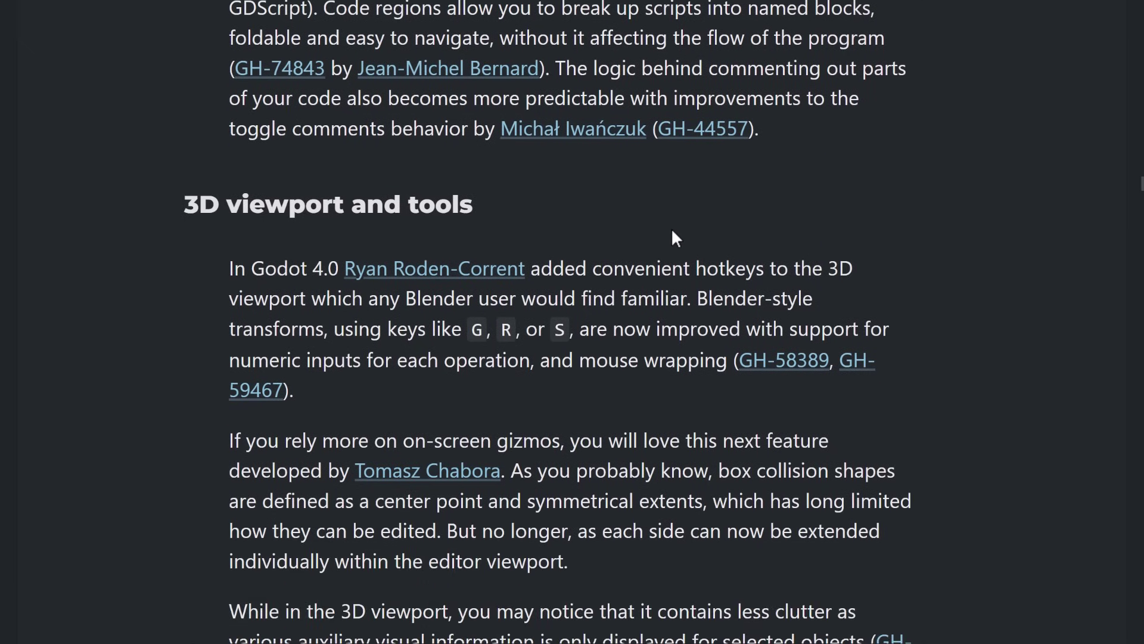
scroll(663, 220, "down", 2)
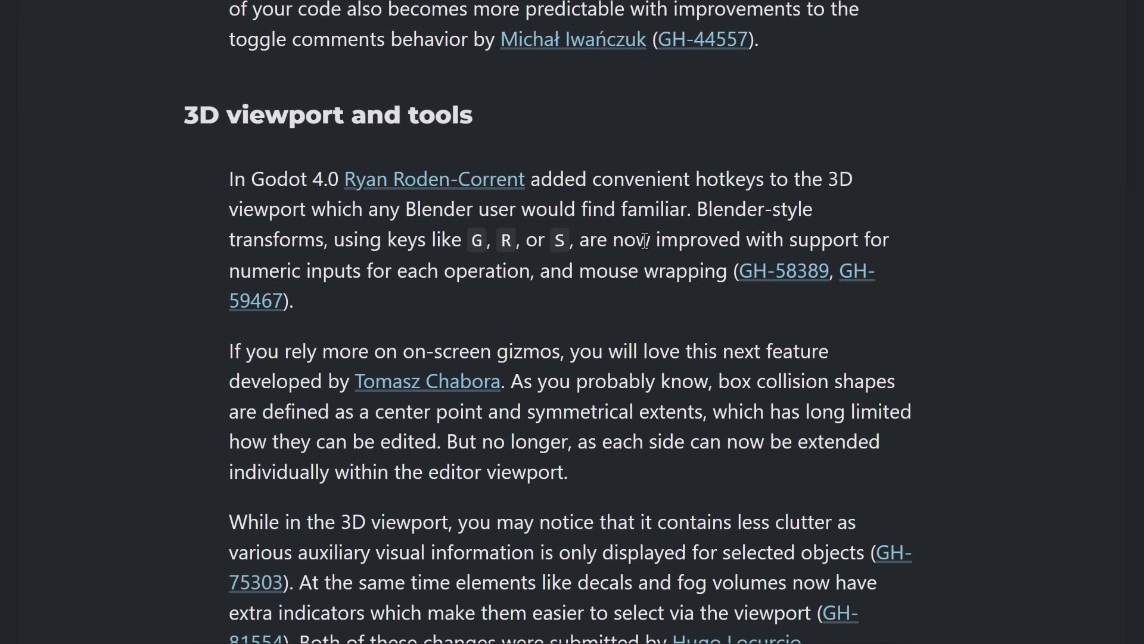
scroll(644, 240, "down", 3)
scroll(604, 219, "up", 2)
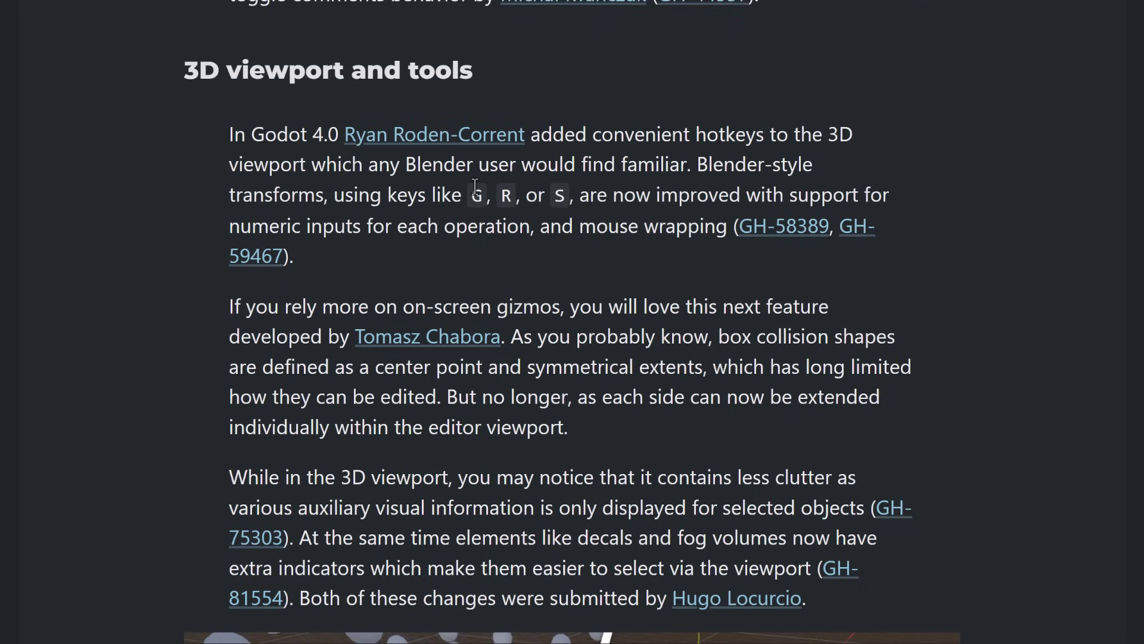
Continue down to the Docks and resource editors heading, then switch to the Godot editor.
scroll(536, 288, "down", 1)
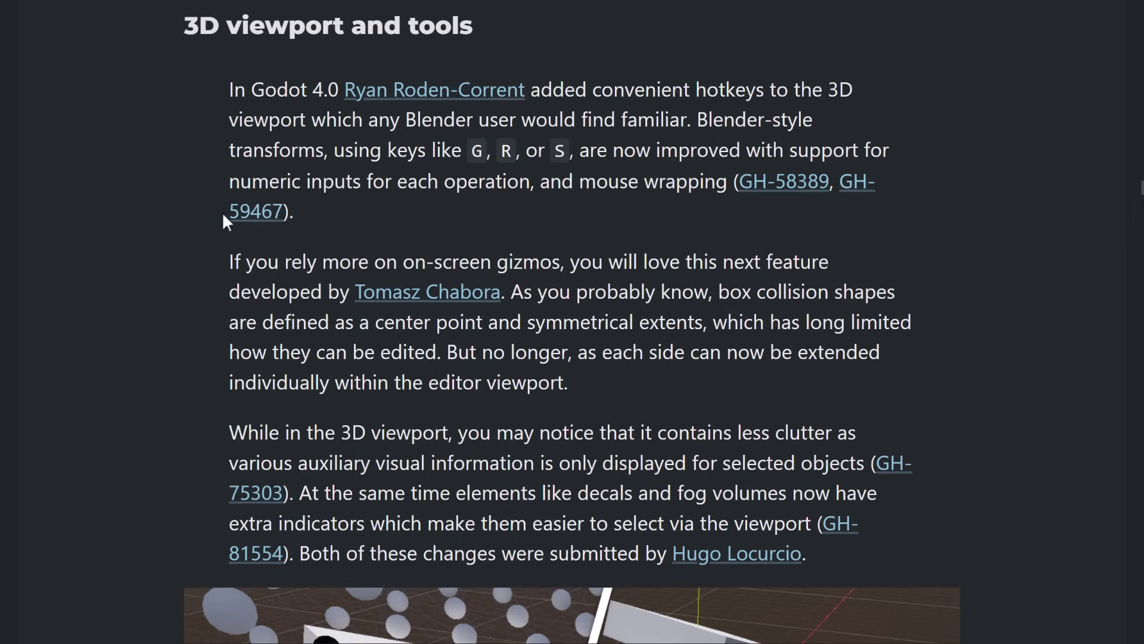
scroll(488, 192, "down", 2)
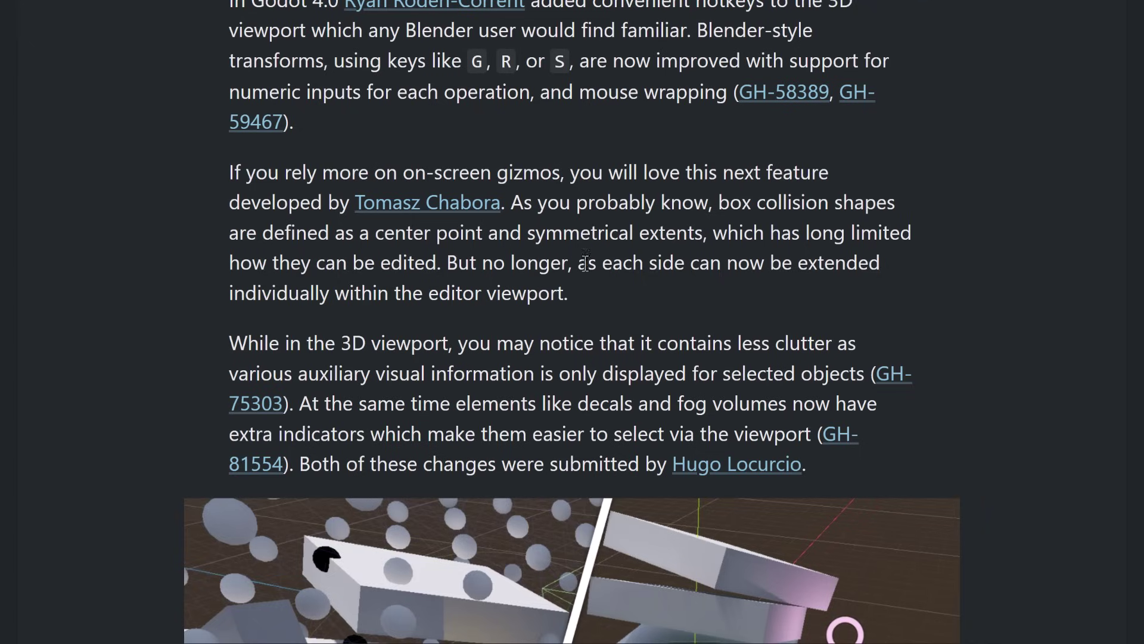
scroll(407, 298, "down", 2)
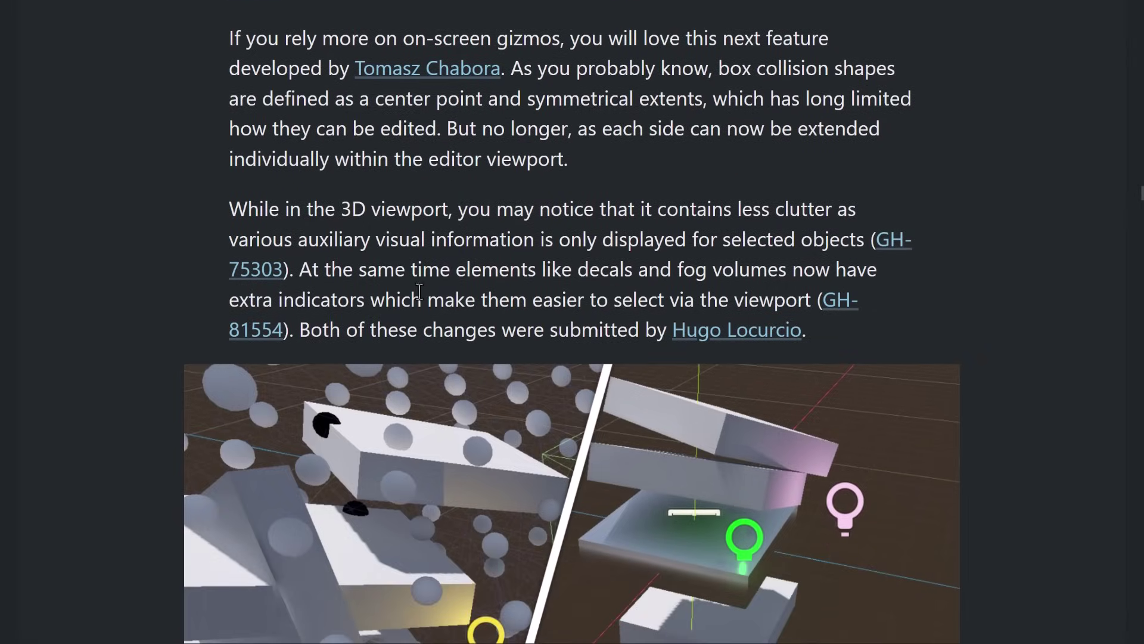
scroll(351, 211, "down", 1)
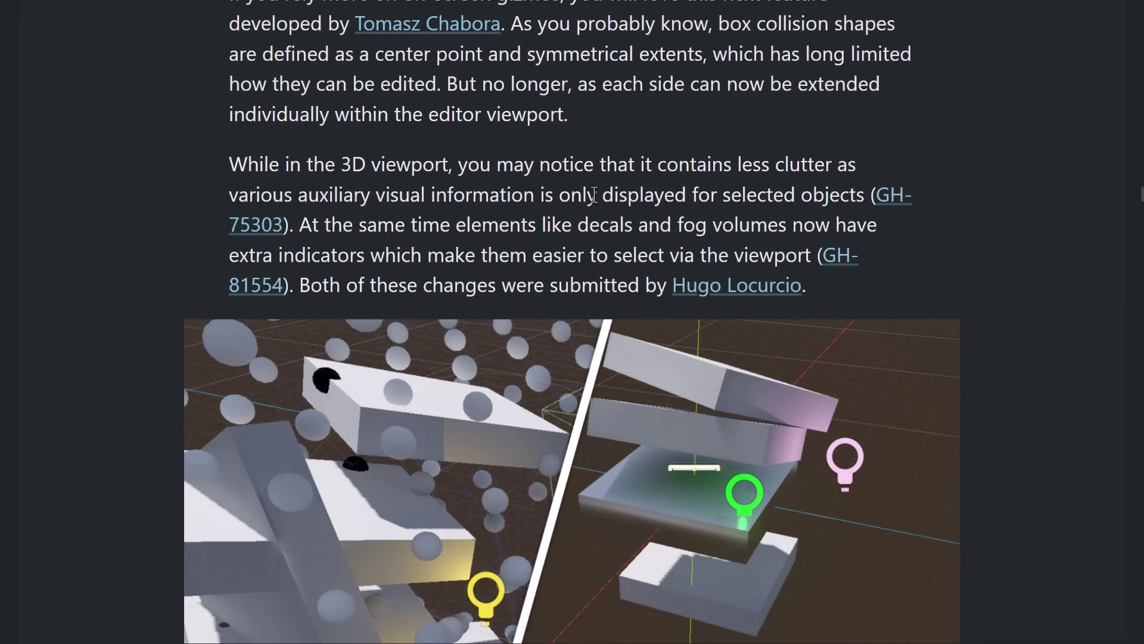
scroll(426, 316, "down", 5)
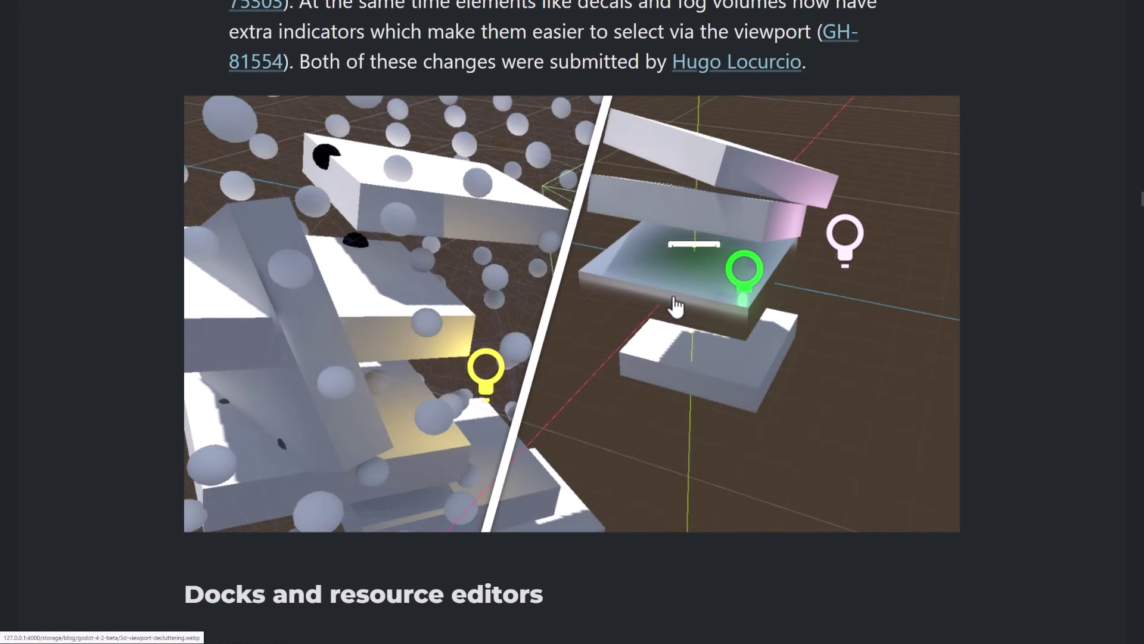
key("alt+Tab")
key("alt+Tab")
key("alt+Tab")
key("alt+Tab")
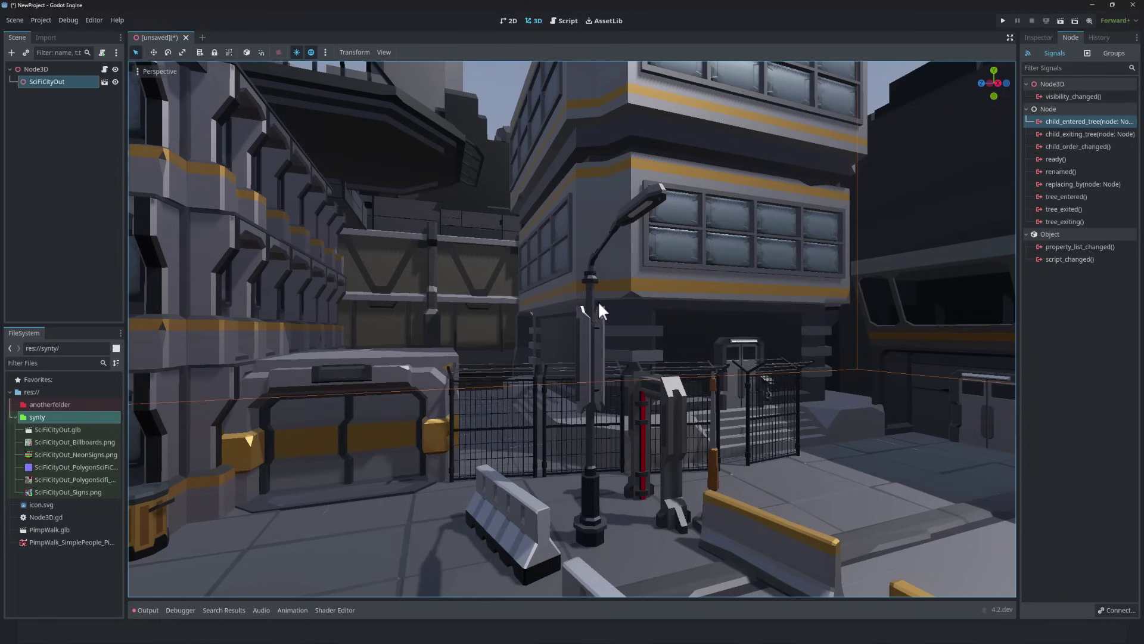
Fly the 3D camera forward down the sci-fi city street, then switch back to the browser.
right_click_drag(598, 301, 1000, 329)
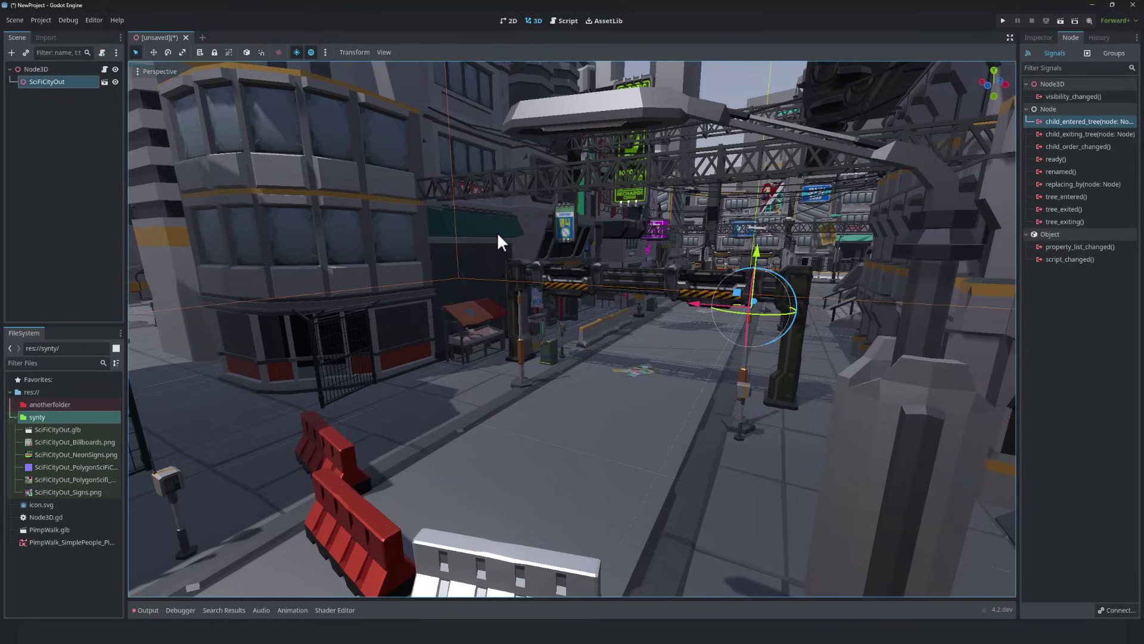
key("alt+Tab")
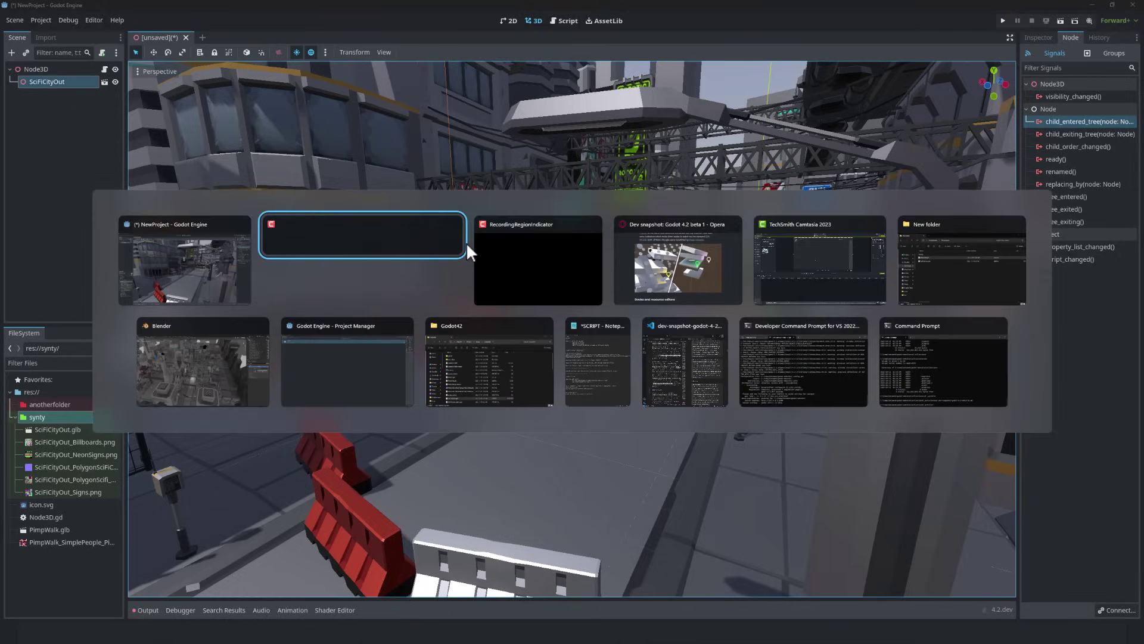
Back in Opera, scroll past Docks, Asset library and Project manager to the Editor plugins heading.
key("Tab")
key("Tab")
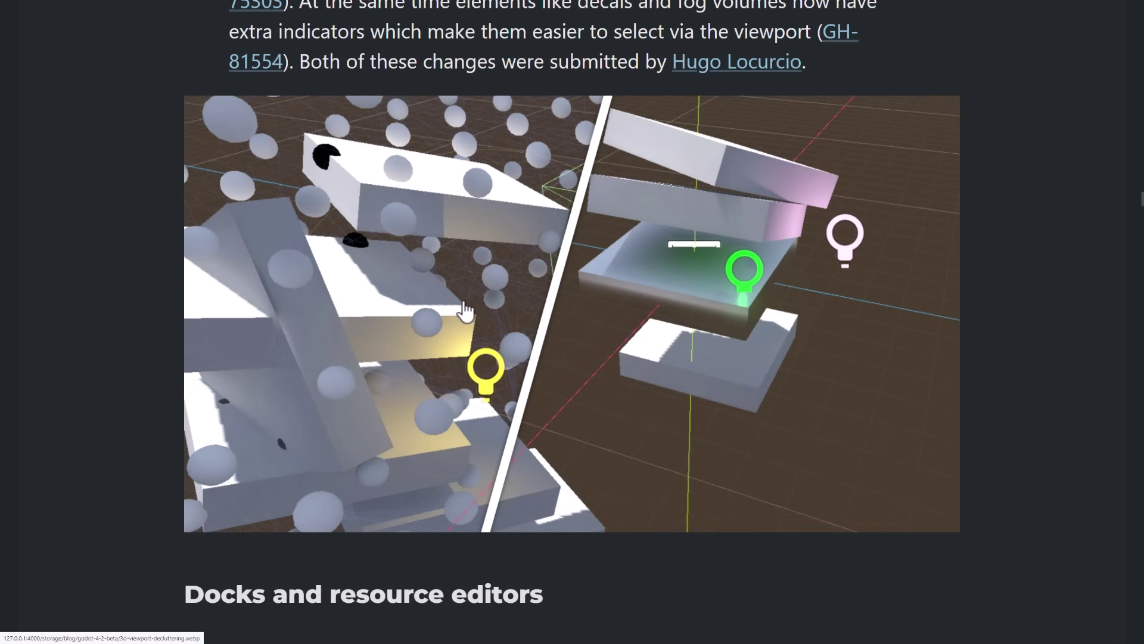
scroll(390, 315, "down", 2)
scroll(390, 316, "down", 6)
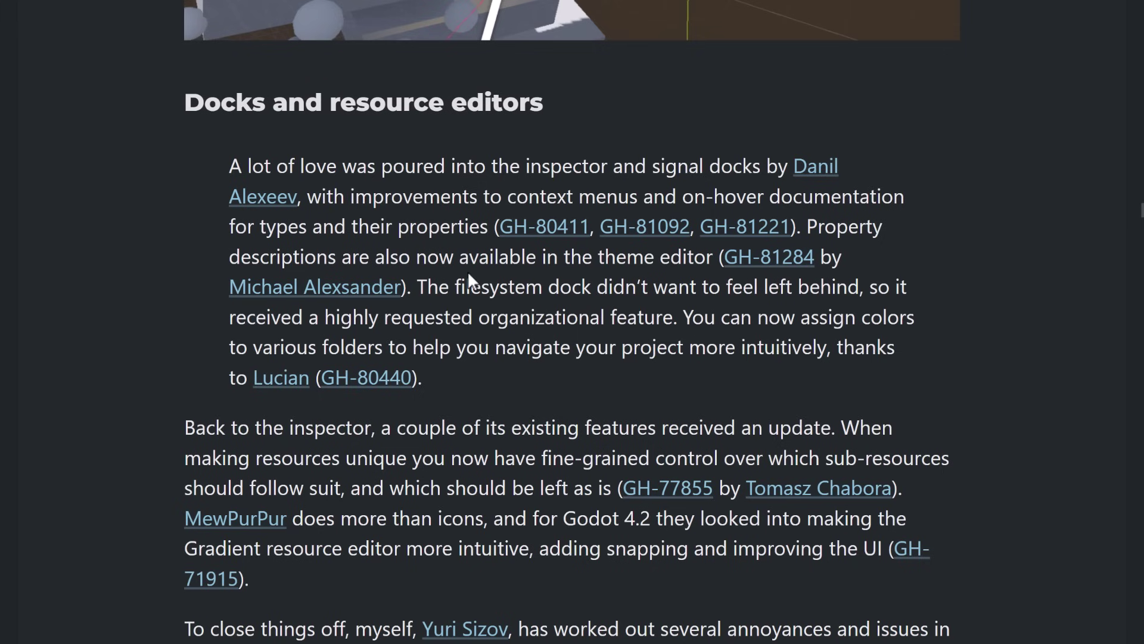
scroll(468, 271, "down", 1)
scroll(497, 231, "down", 9)
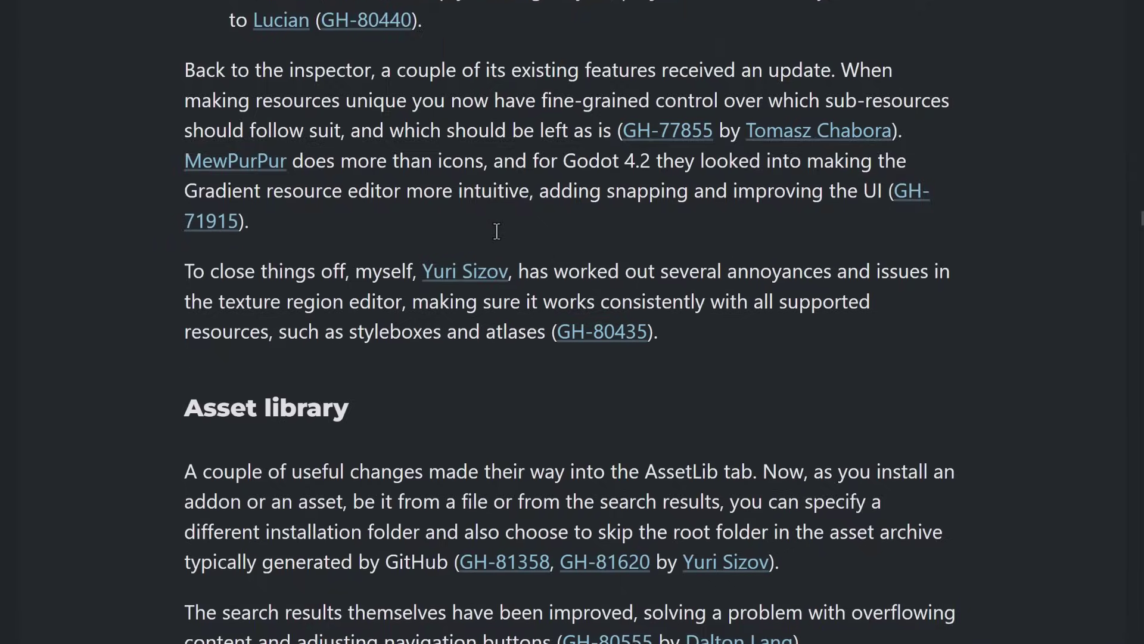
scroll(497, 231, "down", 3)
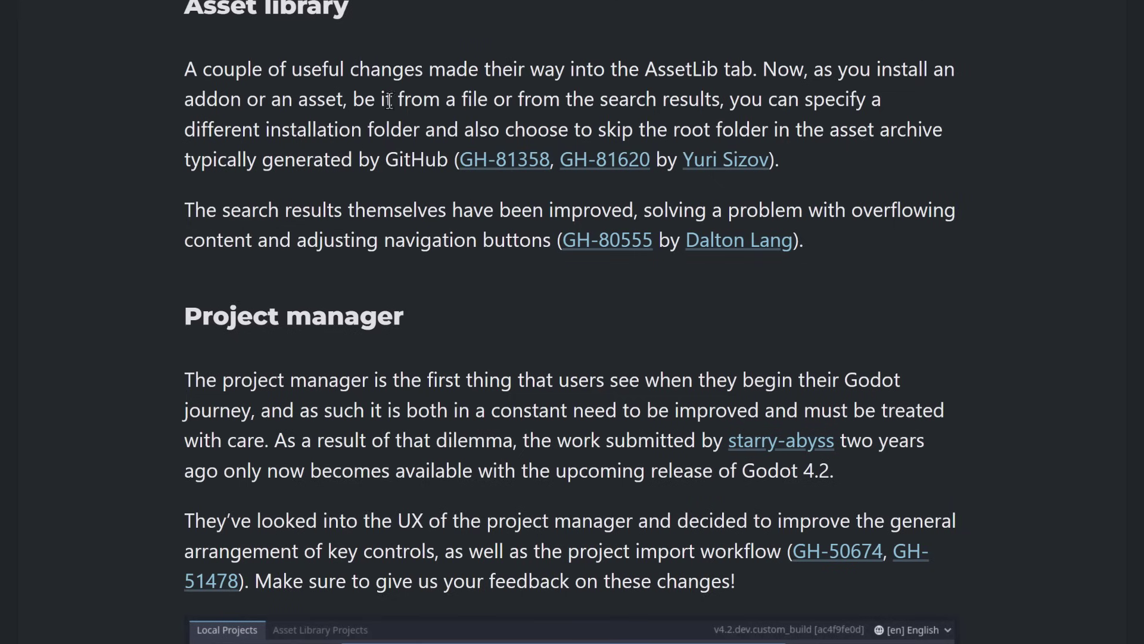
scroll(350, 143, "down", 3)
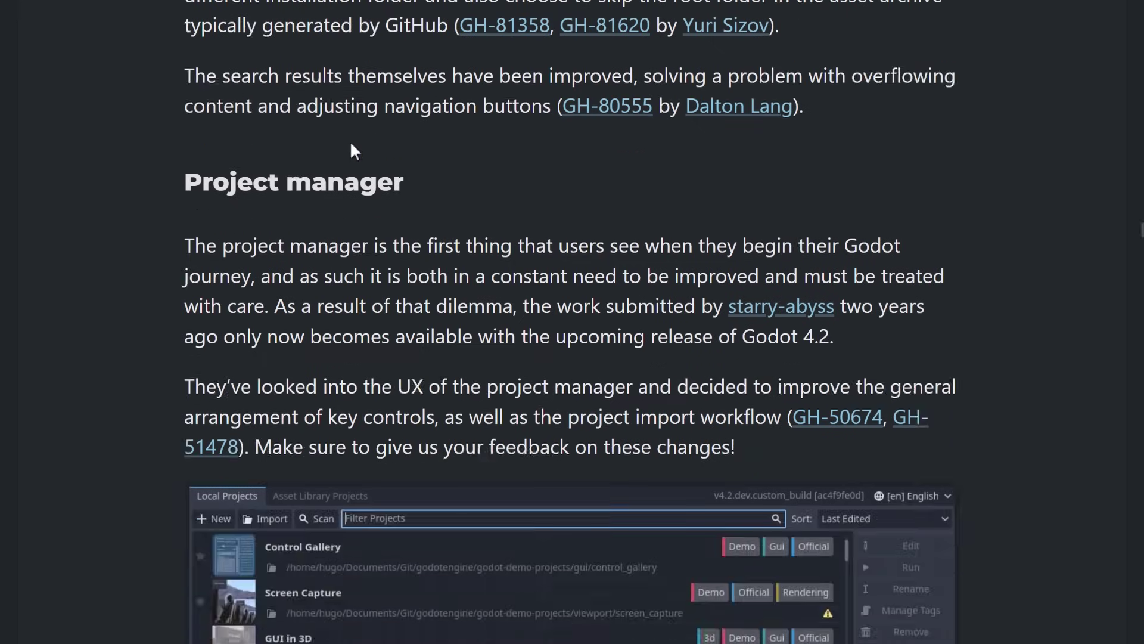
scroll(350, 144, "down", 5)
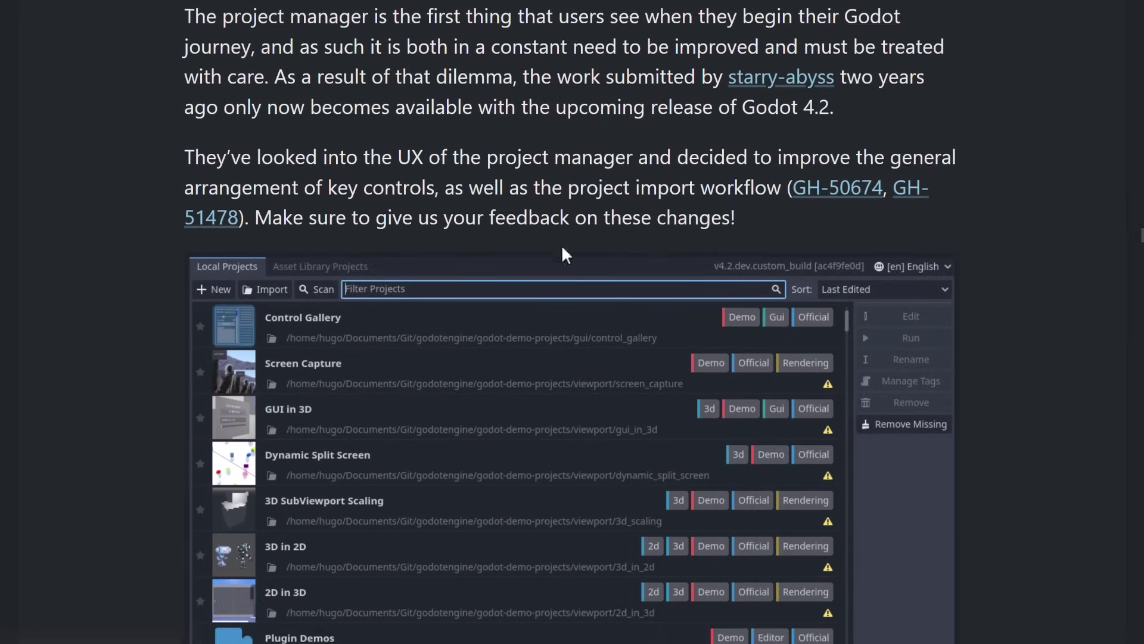
scroll(542, 179, "down", 2)
scroll(537, 156, "up", 2)
scroll(539, 161, "down", 7)
scroll(539, 173, "down", 9)
Scroll through the remaining Editor plugins notes to the GDExtension heading and its introduction.
scroll(536, 174, "up", 2)
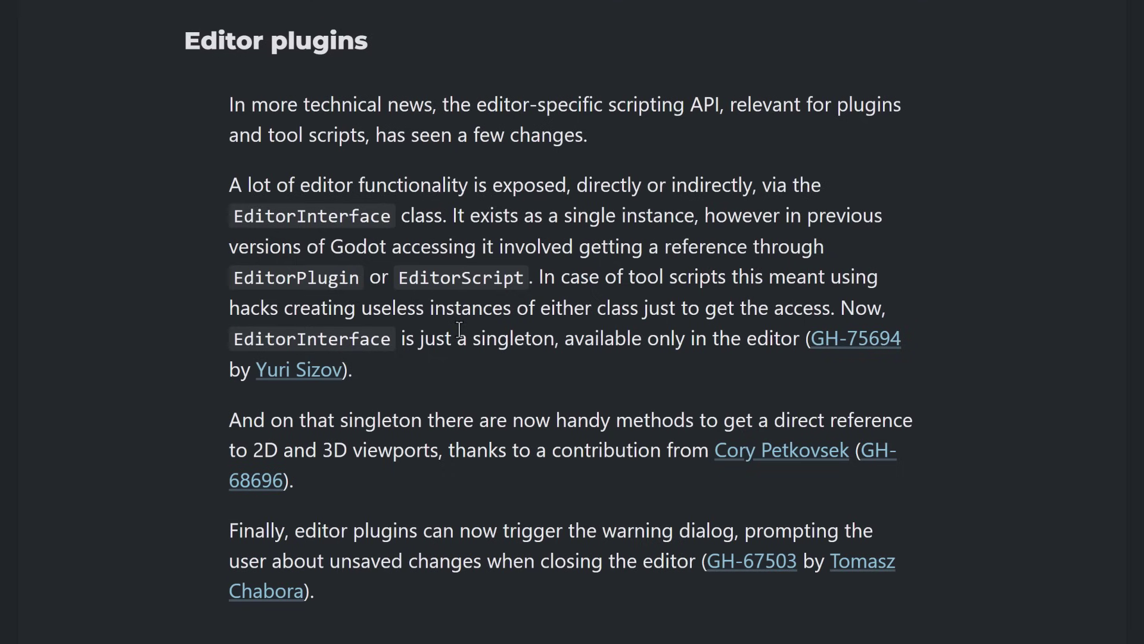
scroll(459, 329, "down", 2)
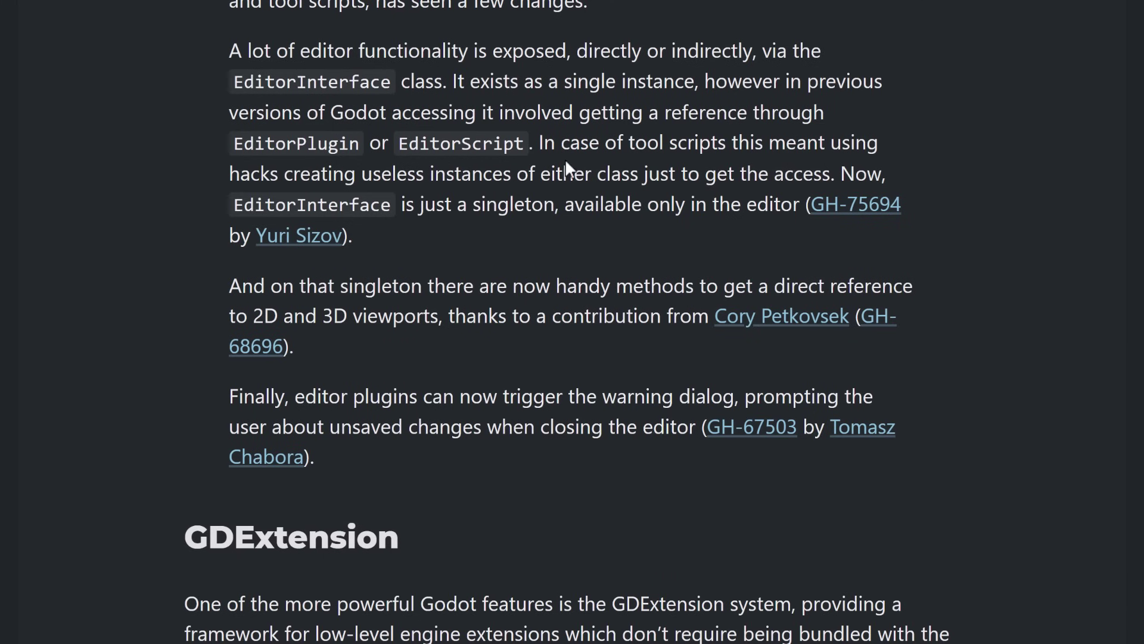
scroll(573, 187, "down", 1)
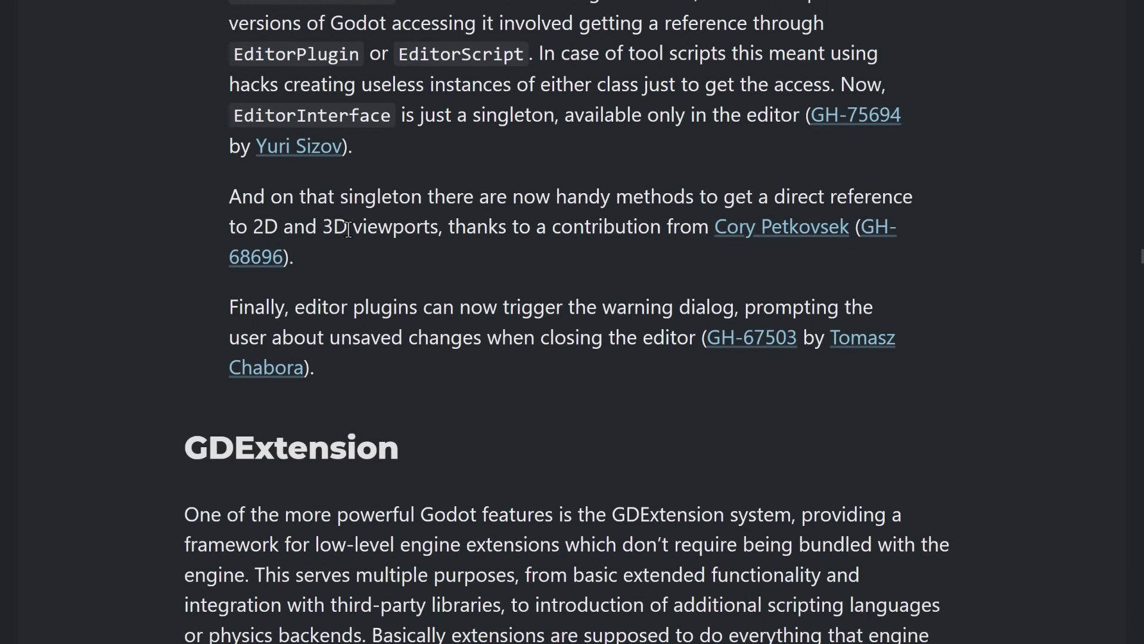
scroll(467, 223, "down", 1)
scroll(463, 220, "down", 1)
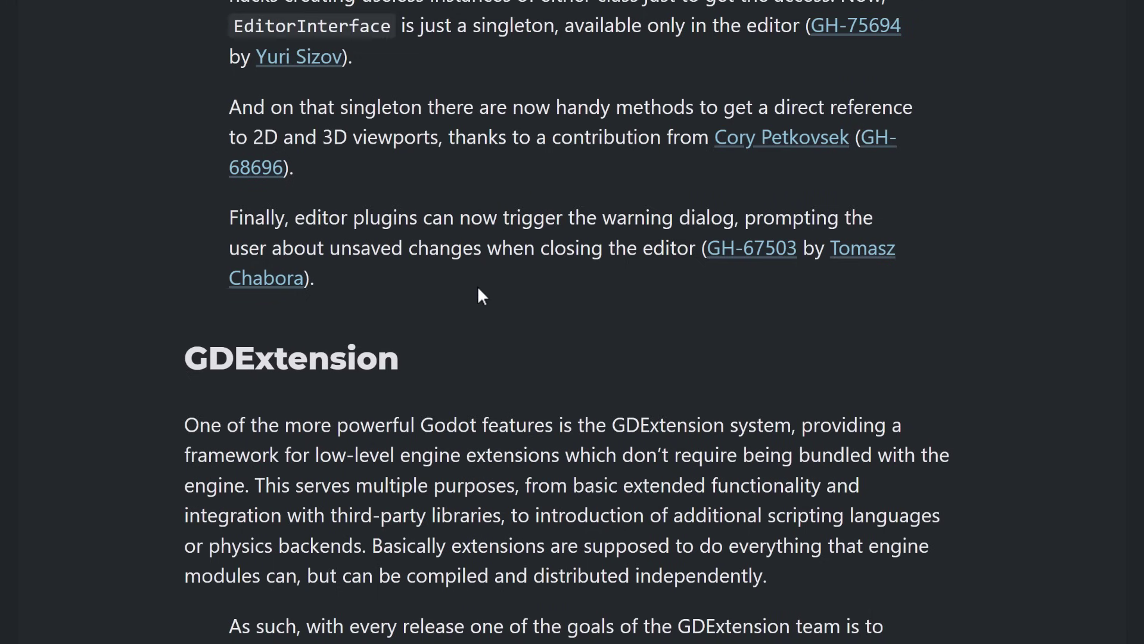
Scroll past the GDExtension, GraphEdit, VideoStreamPlayer and theming notes to the Import and asset pipeline heading.
scroll(482, 295, "down", 5)
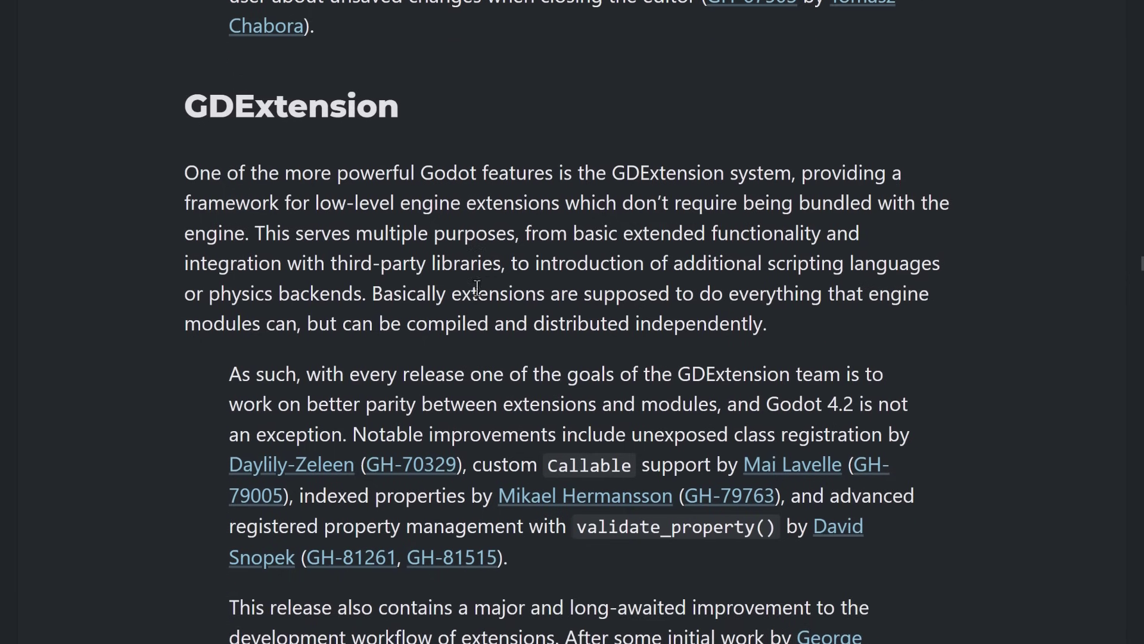
scroll(478, 285, "down", 2)
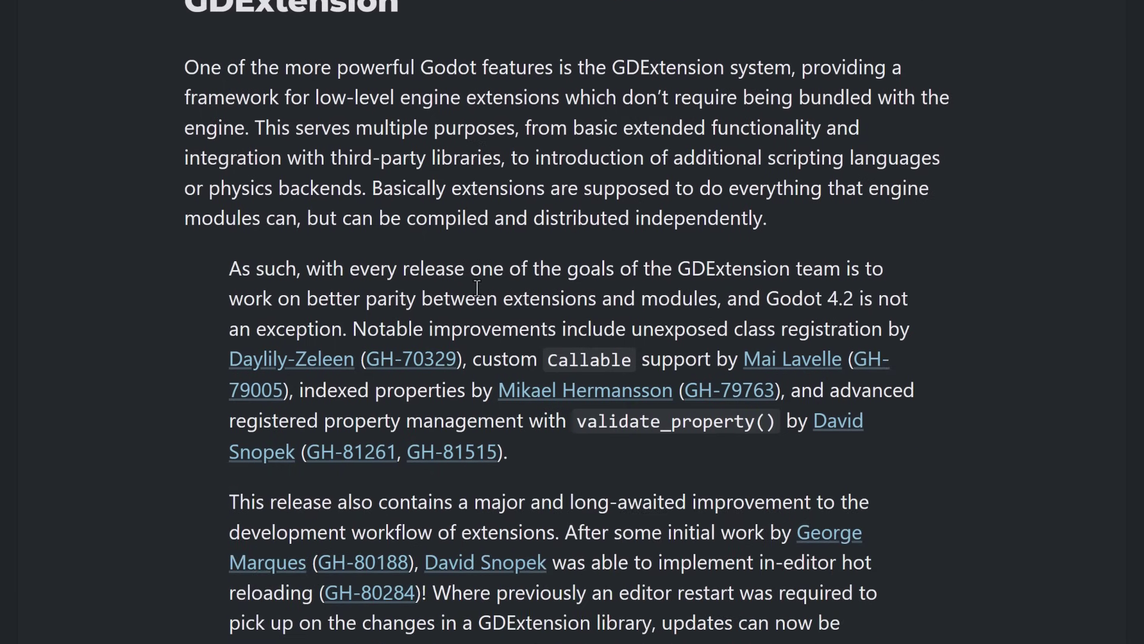
scroll(482, 284, "up", 2)
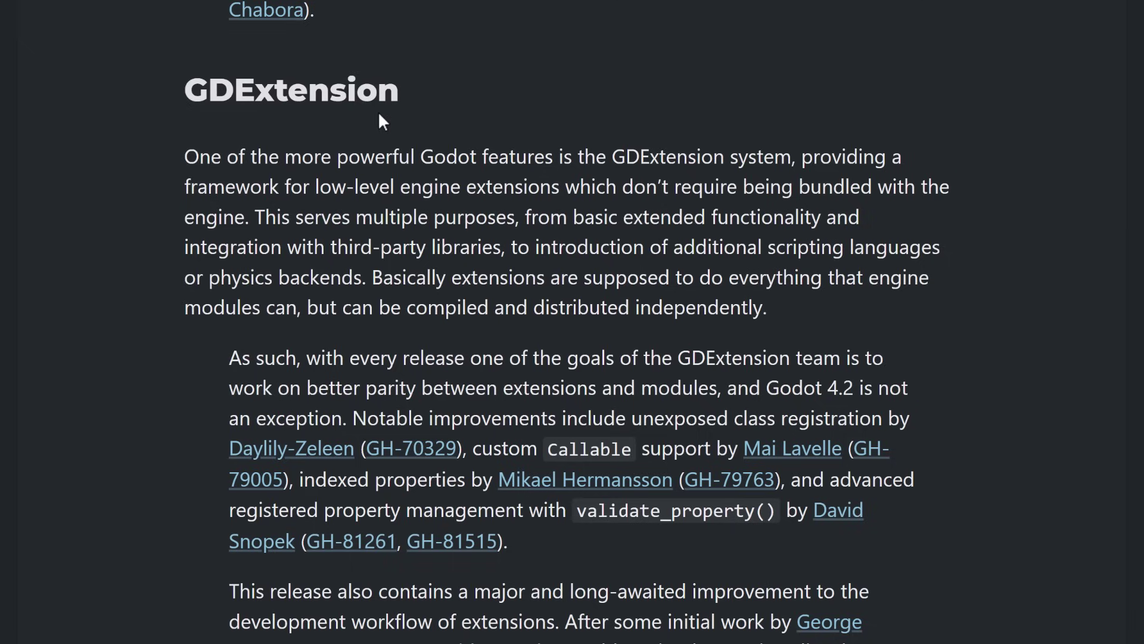
scroll(391, 123, "down", 3)
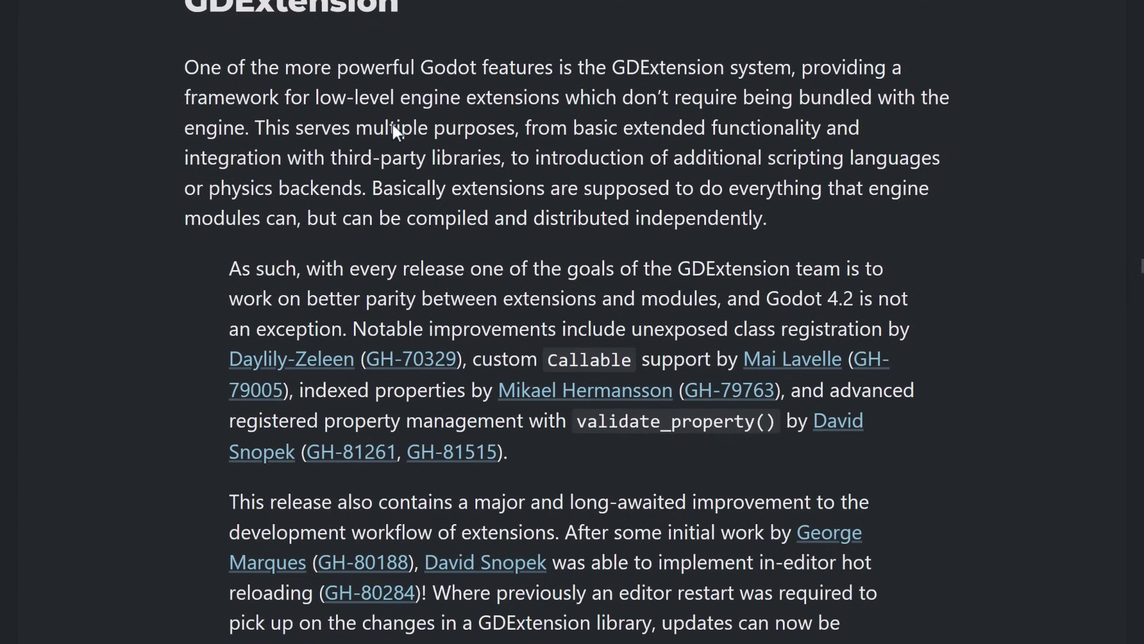
scroll(392, 123, "down", 3)
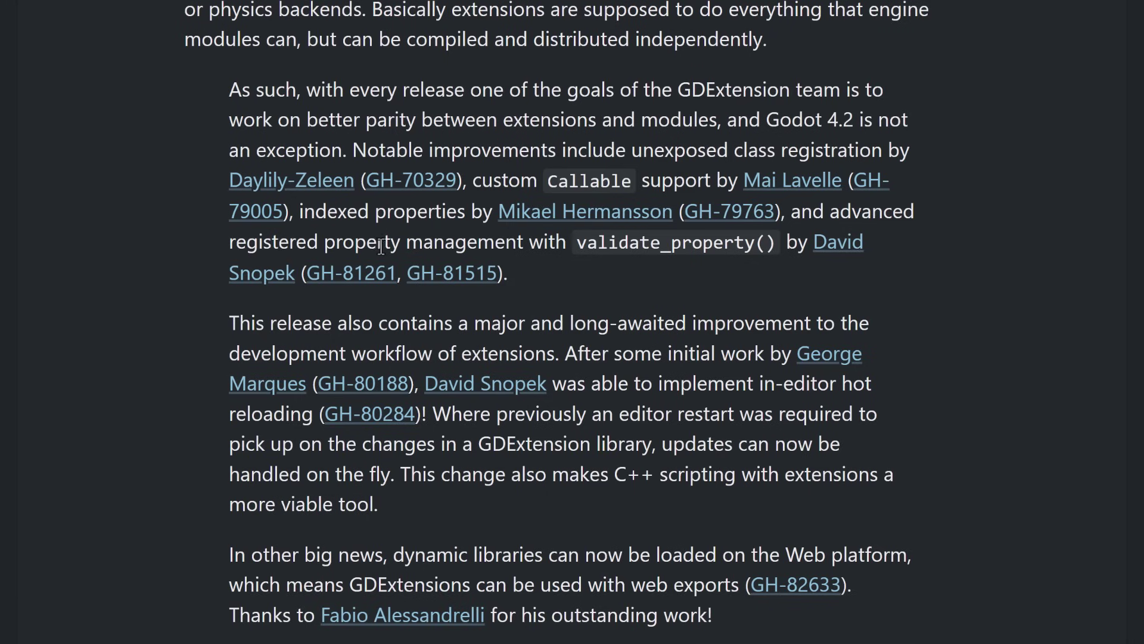
scroll(615, 250, "down", 3)
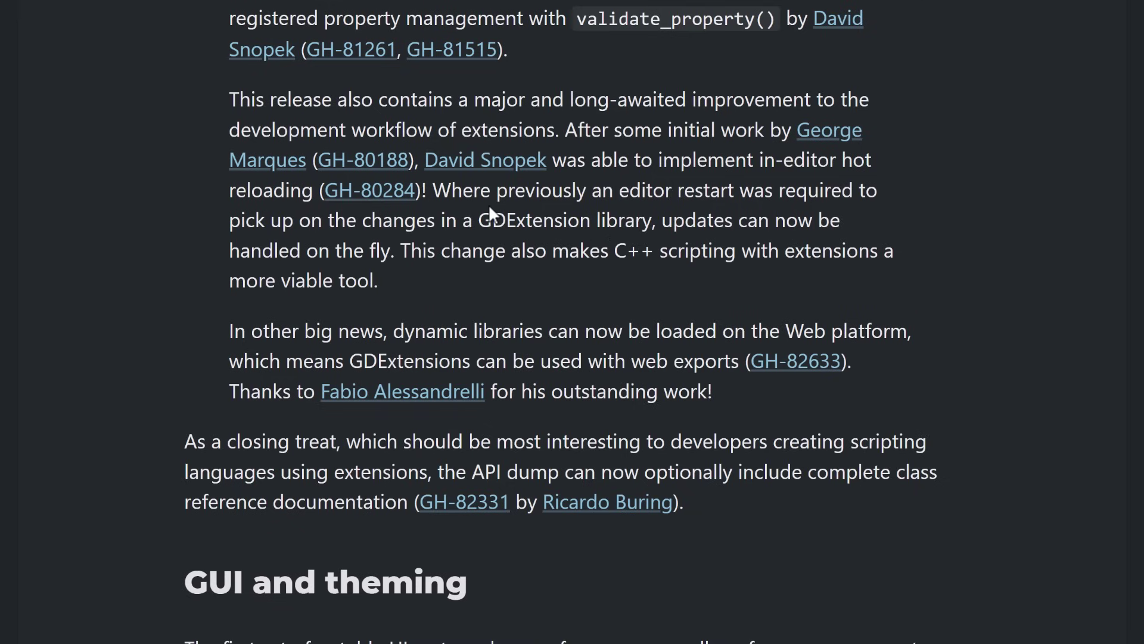
scroll(509, 205, "down", 2)
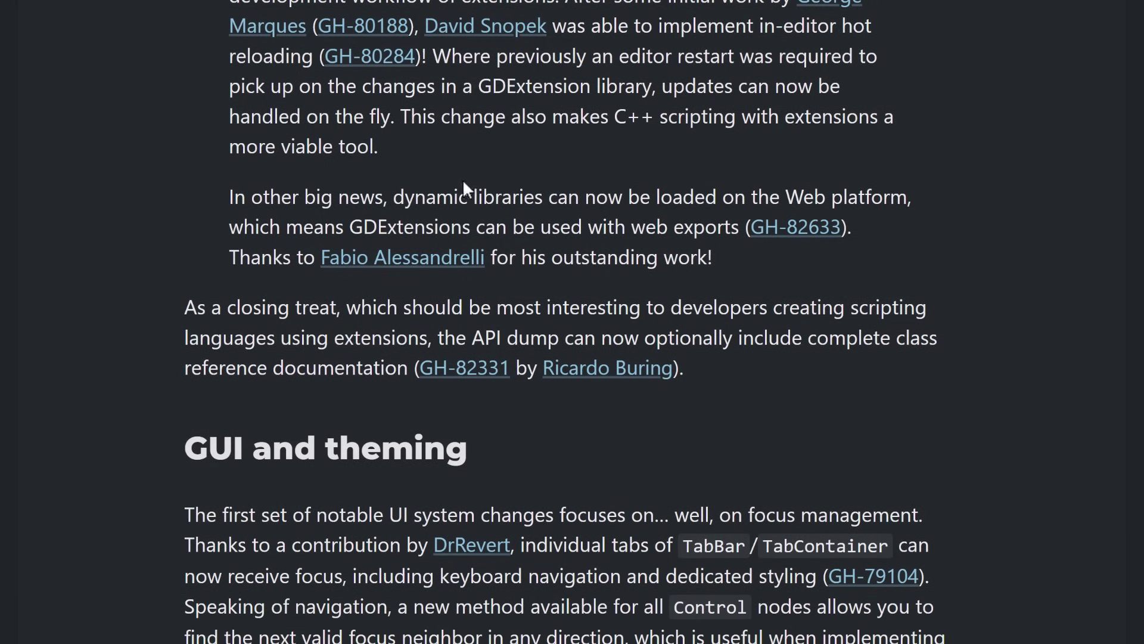
scroll(590, 167, "down", 2)
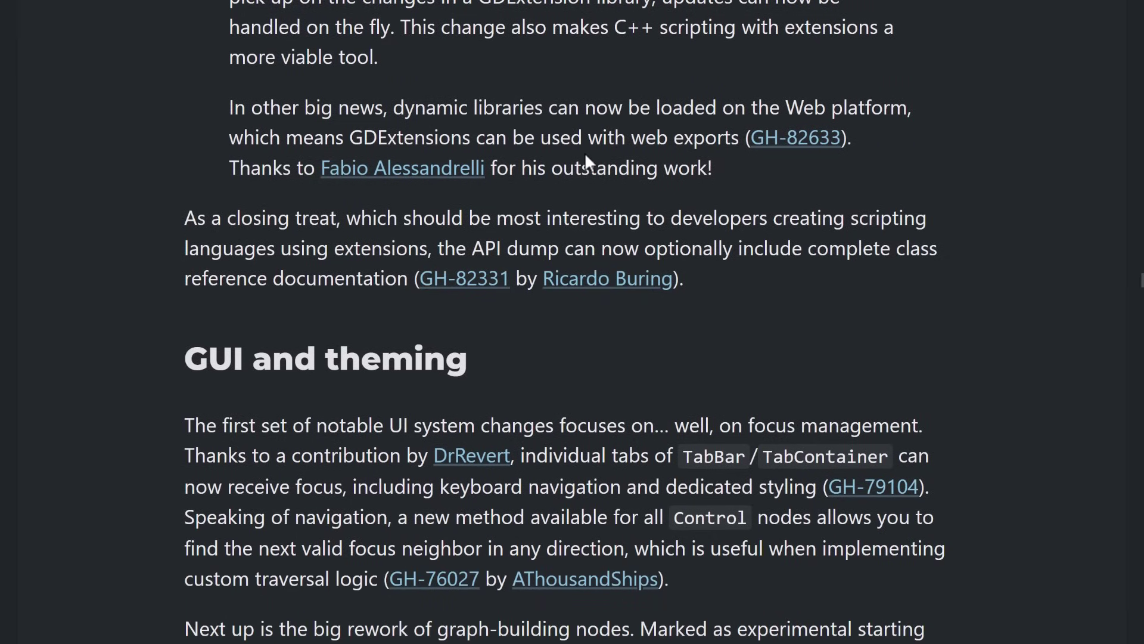
scroll(607, 175, "down", 8)
scroll(637, 156, "down", 7)
scroll(642, 177, "down", 2)
scroll(528, 511, "up", 1)
scroll(491, 387, "down", 3)
scroll(499, 373, "down", 13)
scroll(496, 363, "down", 1)
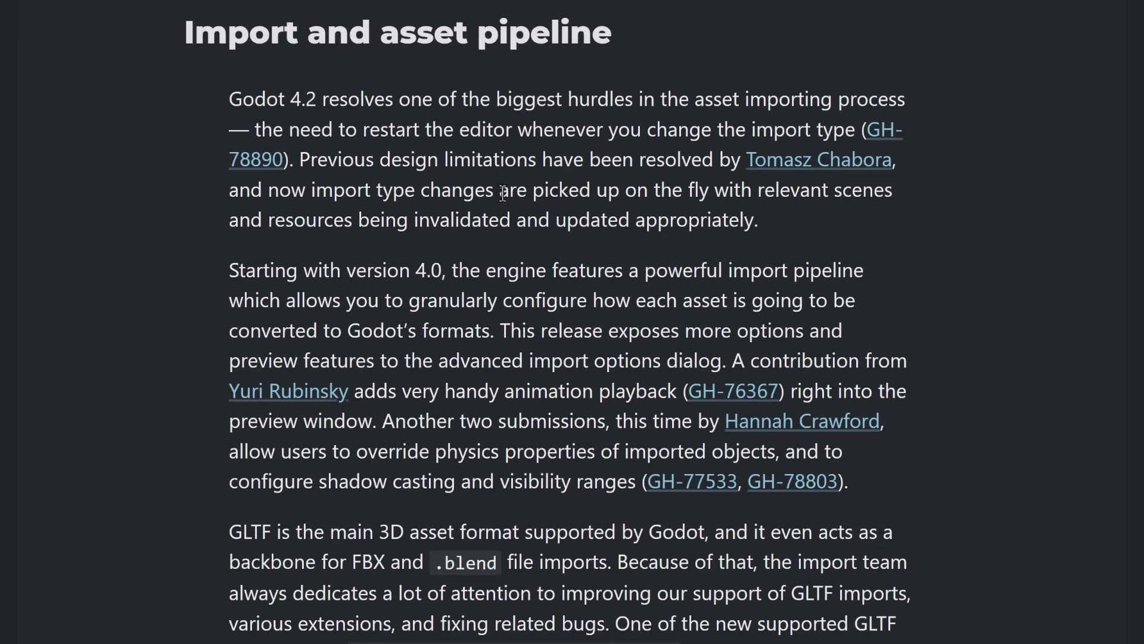
Scroll to the import notes and briefly select, then deselect, the KHR_materials_emissive_strength extension name.
scroll(500, 197, "down", 2)
scroll(503, 194, "down", 1)
scroll(503, 194, "down", 1)
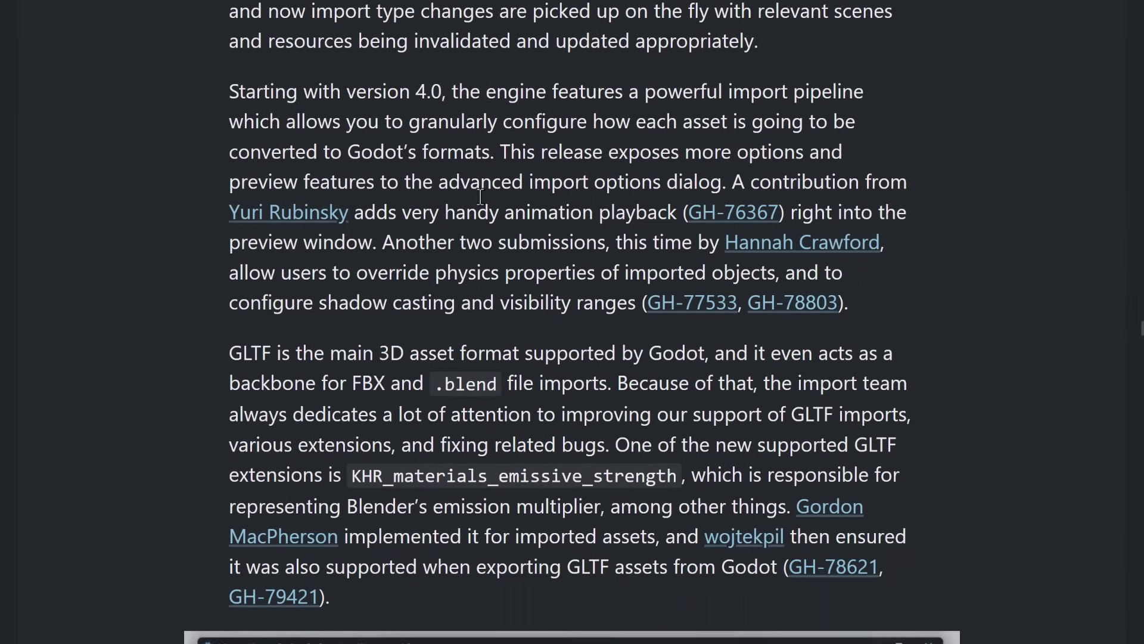
scroll(433, 174, "down", 4)
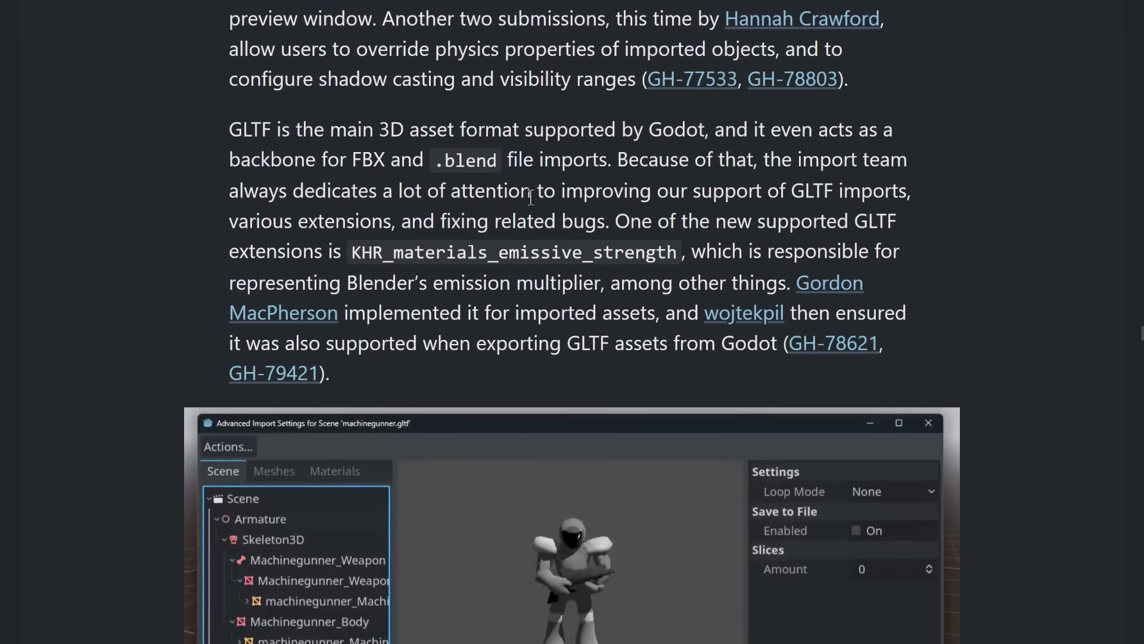
scroll(384, 267, "down", 1)
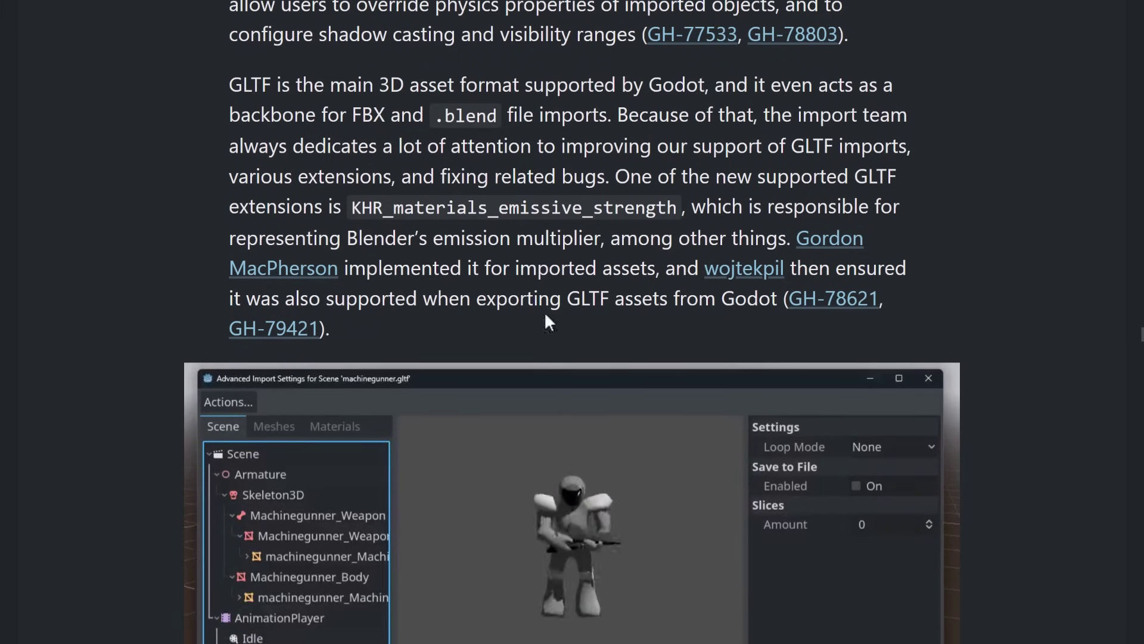
left_click_drag(436, 209, 591, 215)
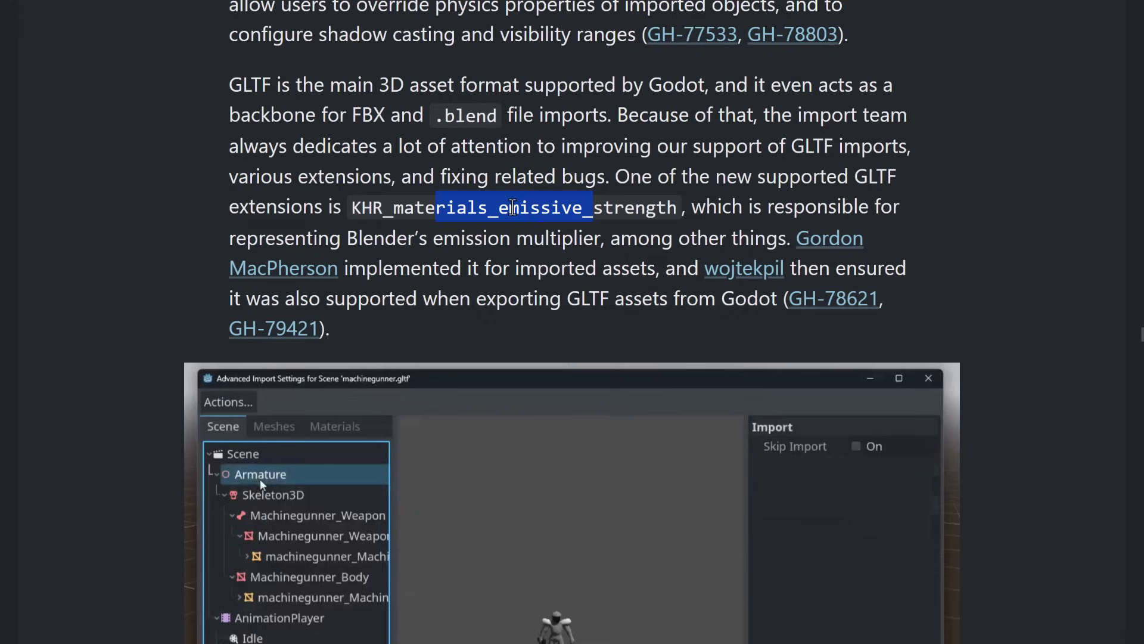
left_click(480, 207)
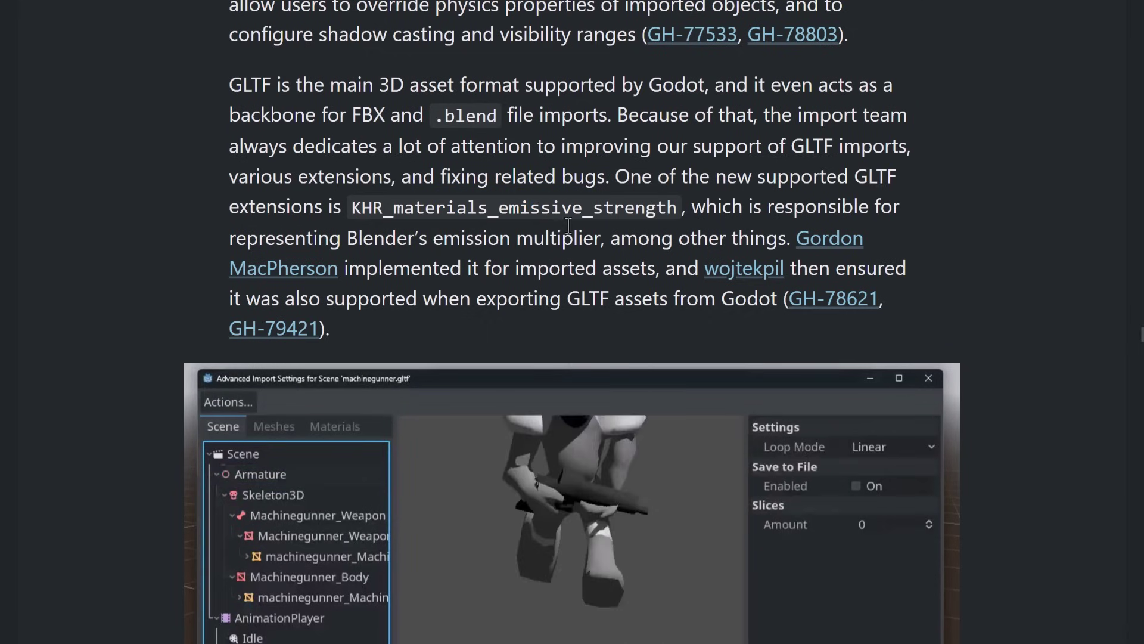
Continue past the Input section until Multiplayer and networking is at the top, with Porting and platforms showing.
scroll(557, 206, "down", 2)
scroll(558, 206, "down", 3)
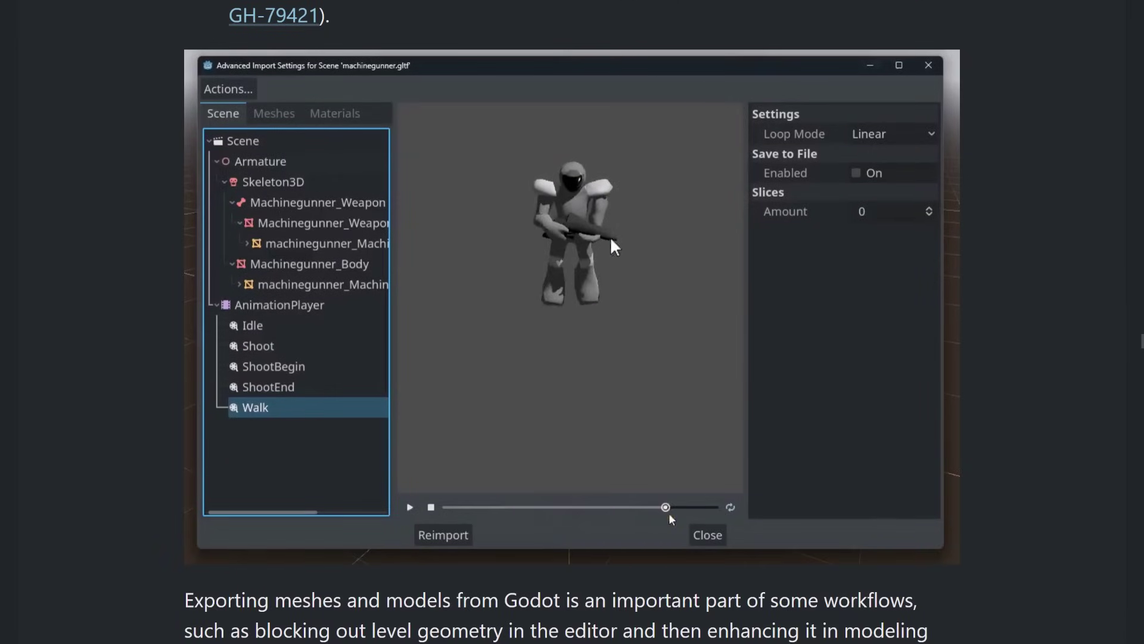
scroll(560, 206, "down", 3)
scroll(560, 205, "down", 4)
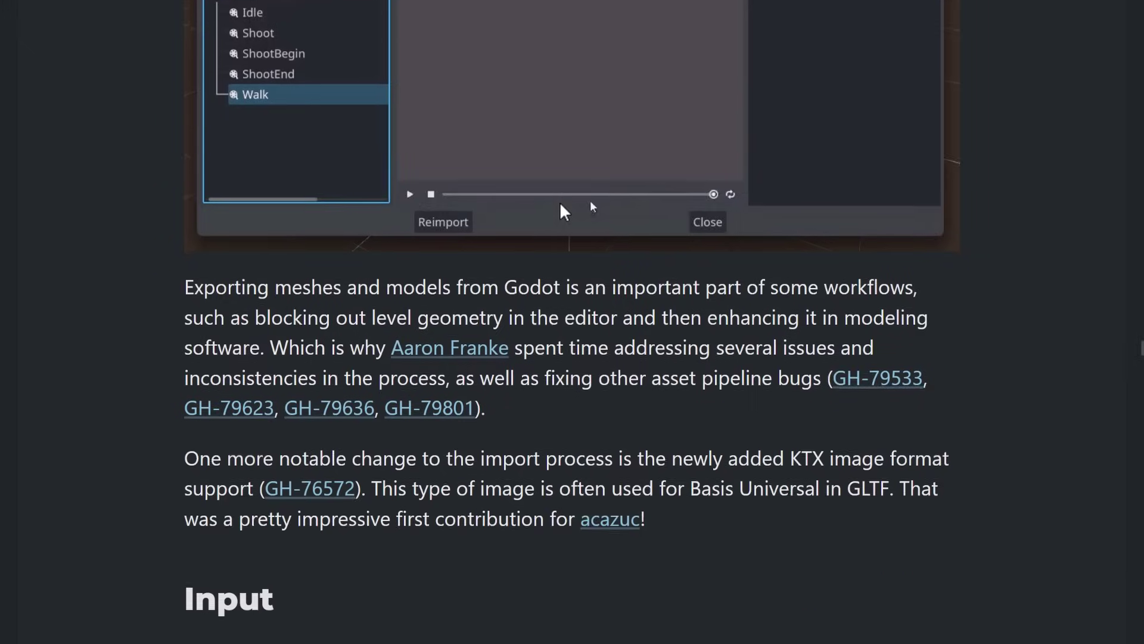
scroll(486, 113, "up", 3)
scroll(530, 117, "up", 2)
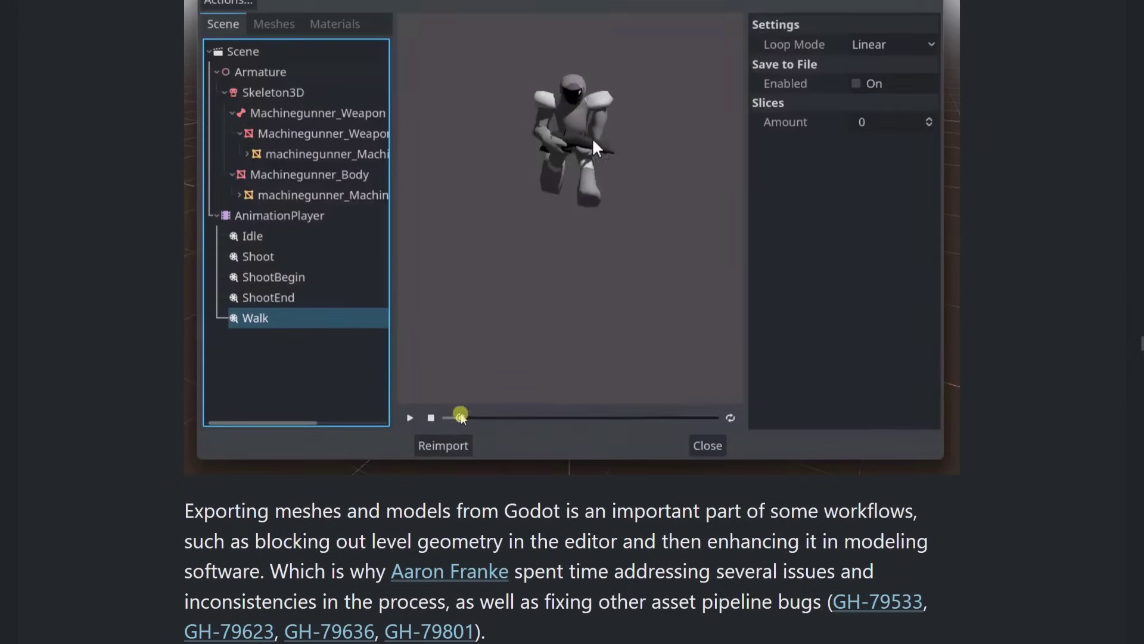
scroll(580, 174, "down", 7)
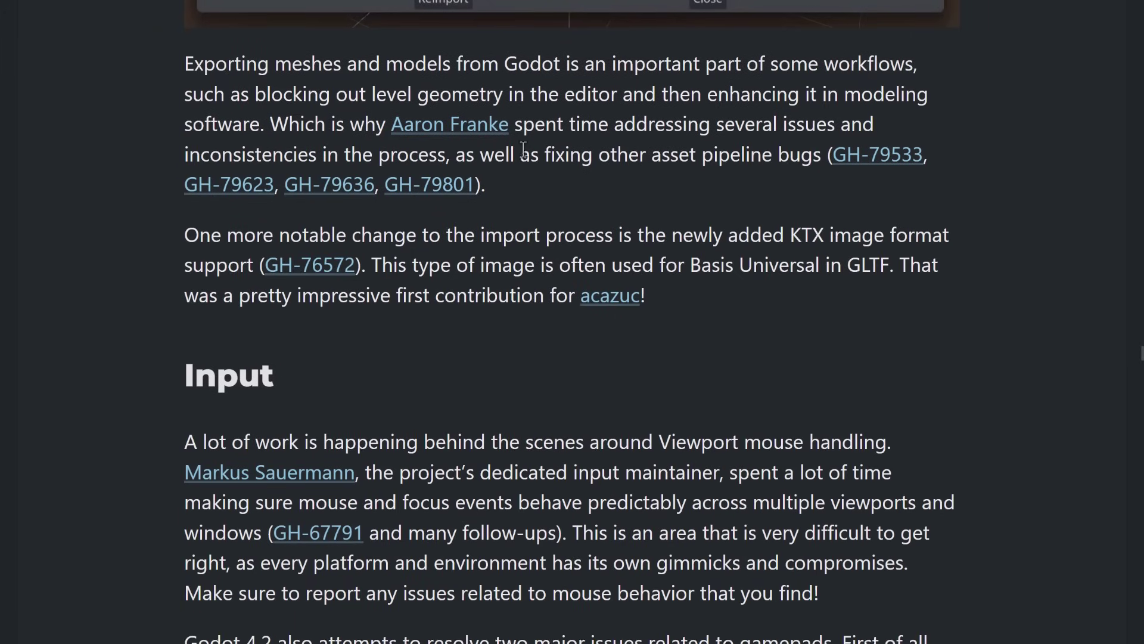
scroll(584, 188, "down", 6)
scroll(584, 190, "down", 7)
scroll(646, 179, "down", 3)
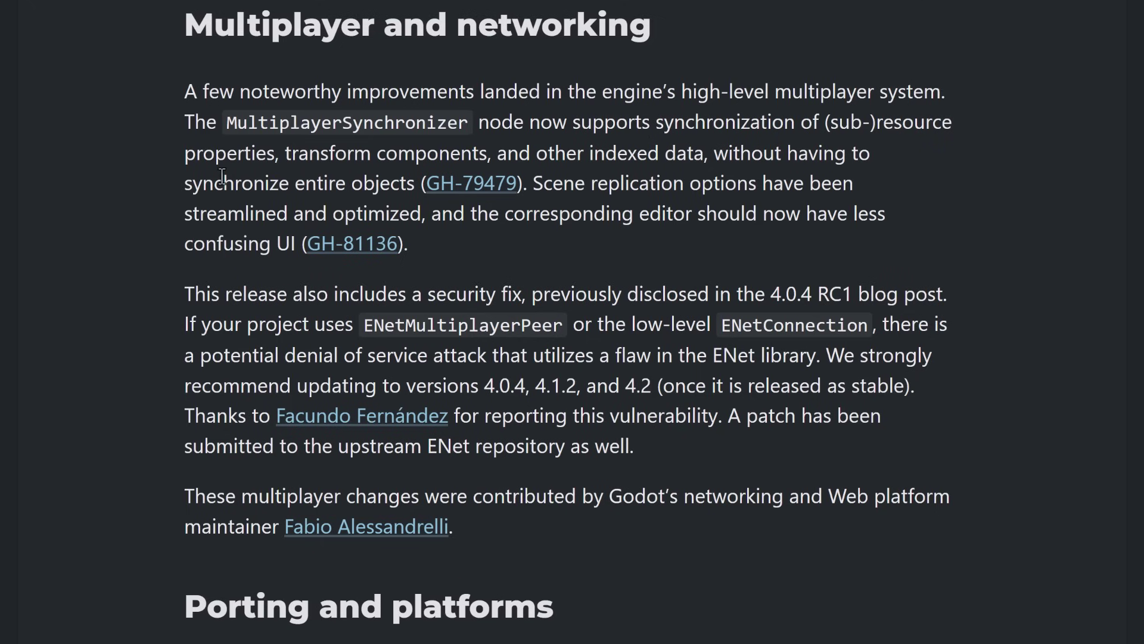
Scroll past the image-pasting demo GIF to the Android section's blockquote on the new platform architecture.
scroll(388, 204, "down", 1)
scroll(391, 211, "down", 6)
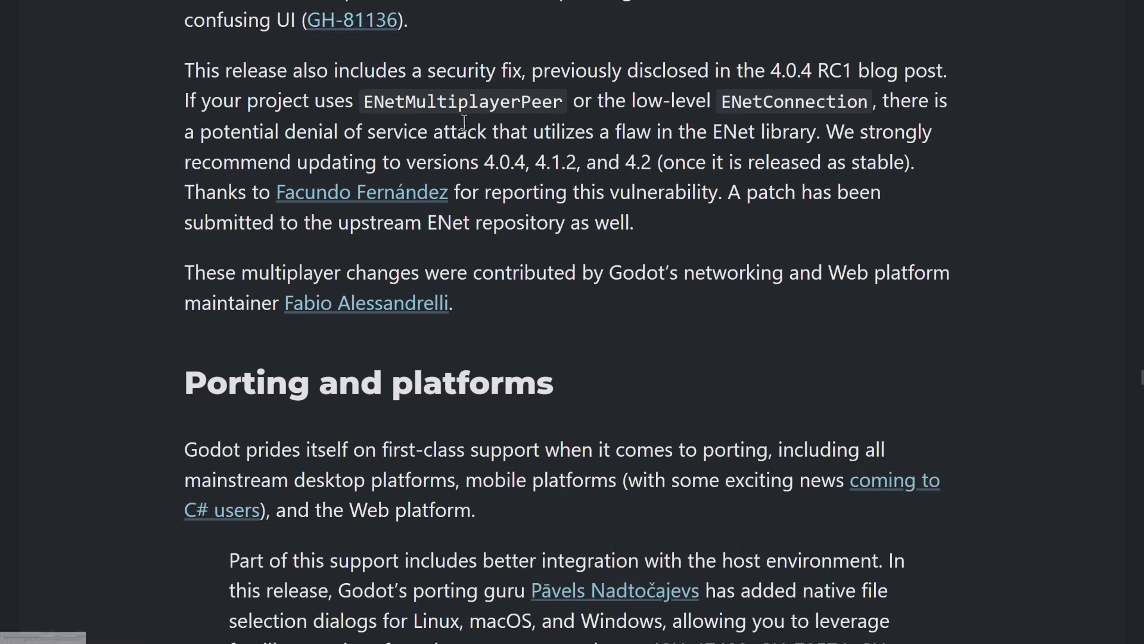
scroll(505, 288, "down", 4)
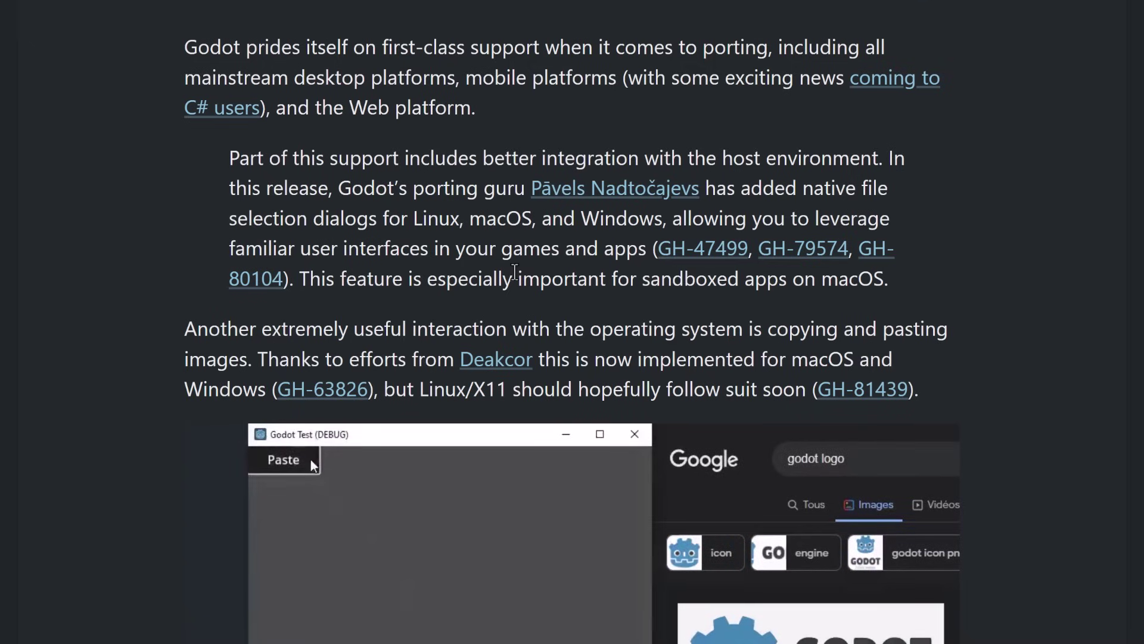
scroll(515, 272, "down", 3)
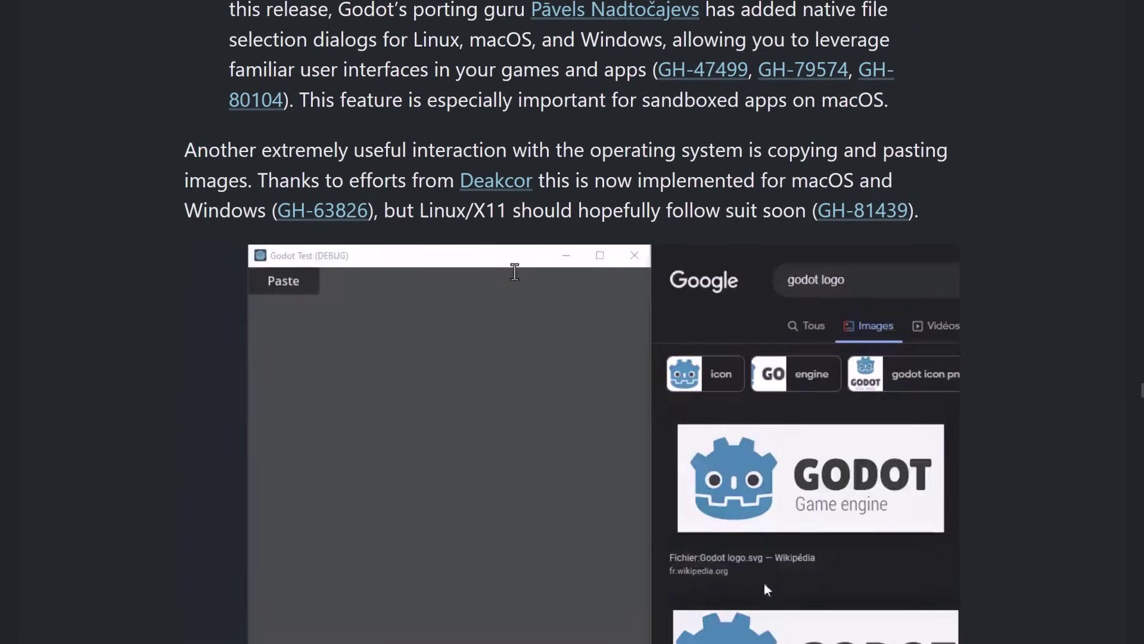
scroll(613, 191, "up", 2)
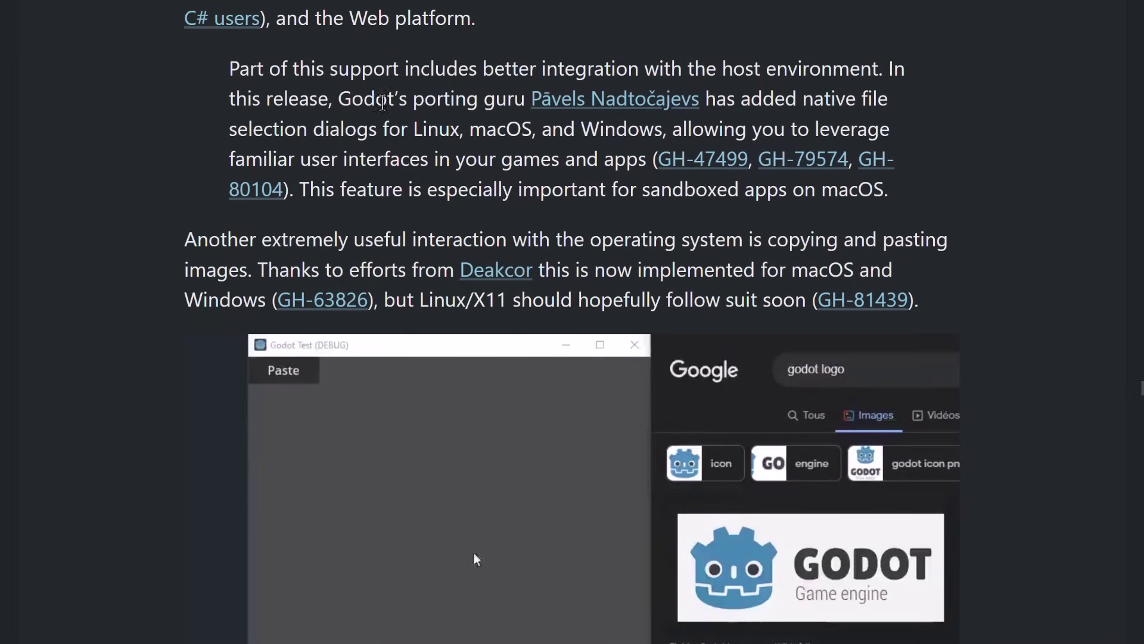
scroll(454, 124, "down", 10)
scroll(555, 144, "down", 11)
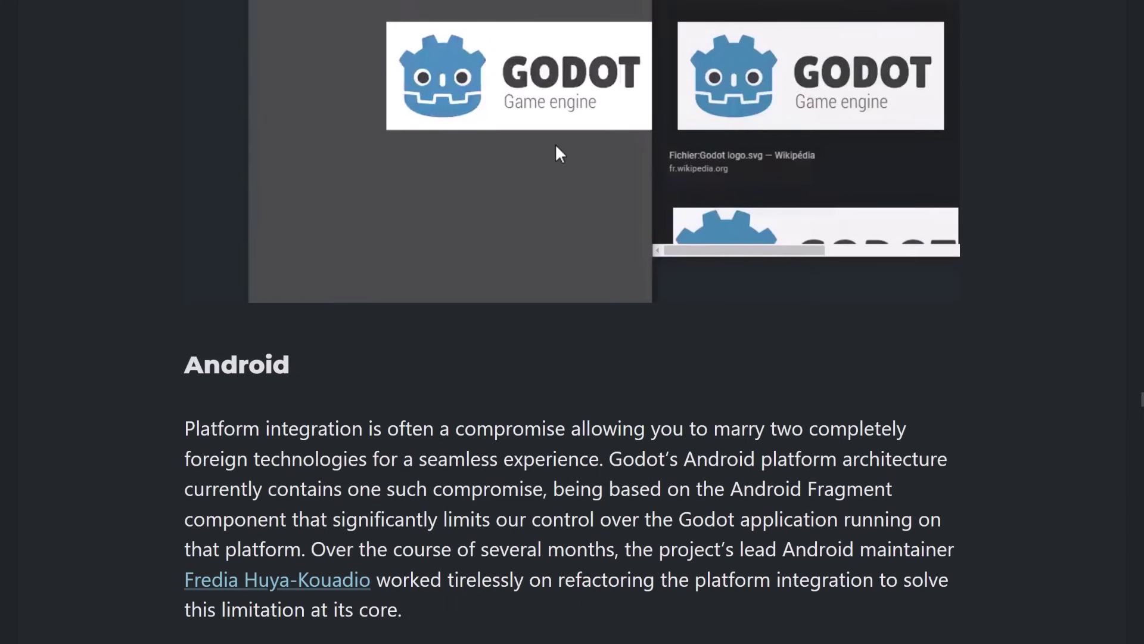
Scroll past iOS and rendering to the compute shader texture notes and 512-light crash fix, above New features.
scroll(557, 152, "down", 1)
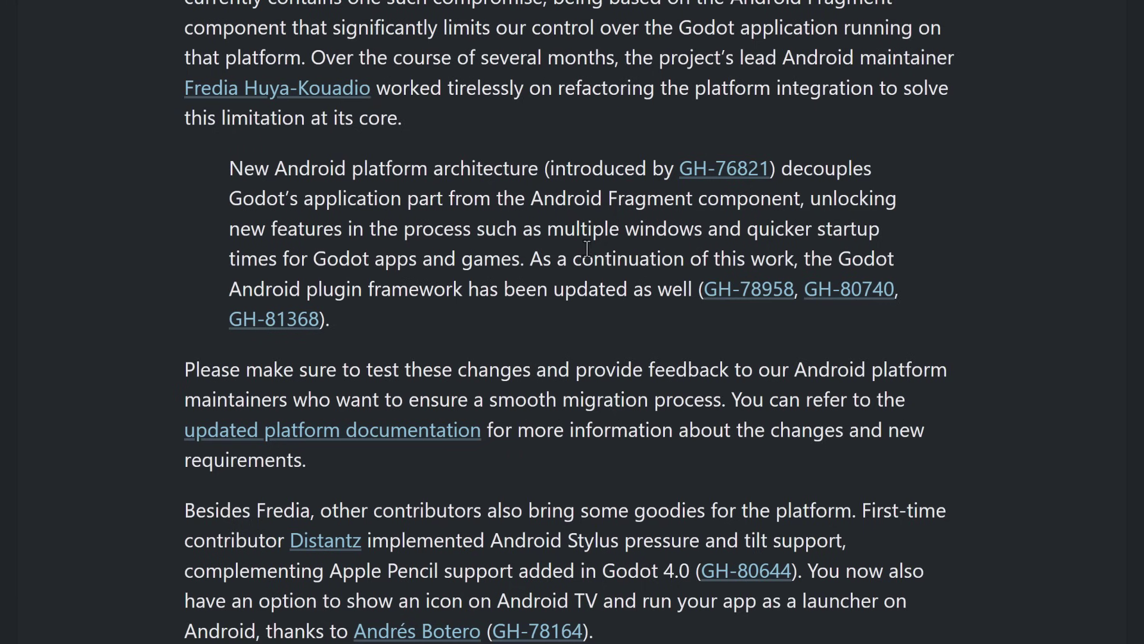
scroll(516, 251, "down", 3)
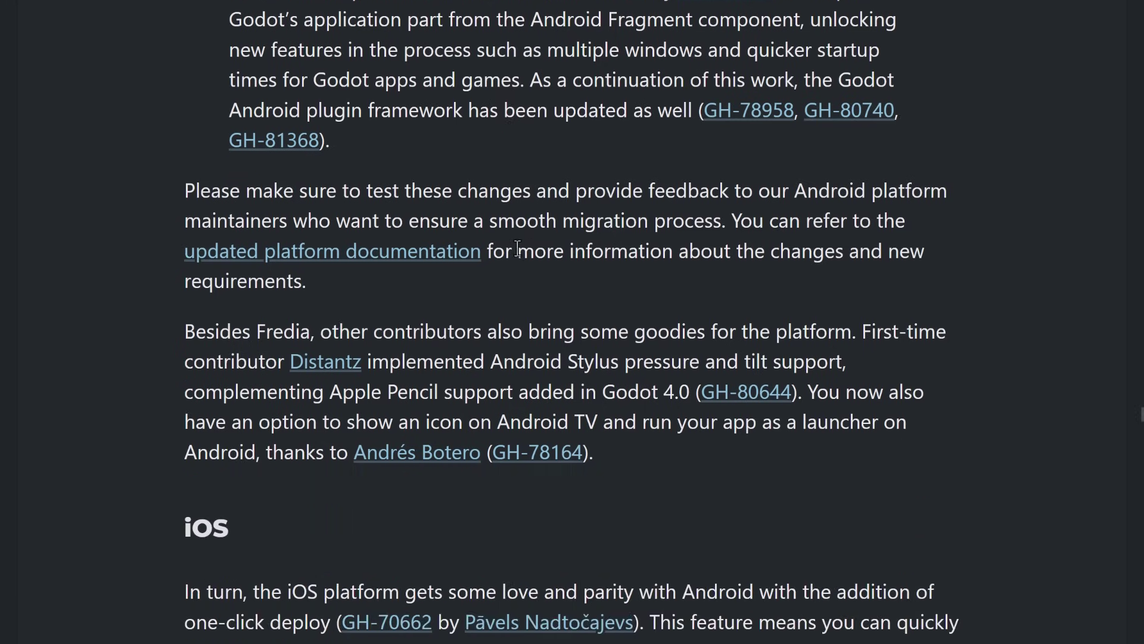
scroll(518, 249, "up", 1)
scroll(518, 248, "down", 3)
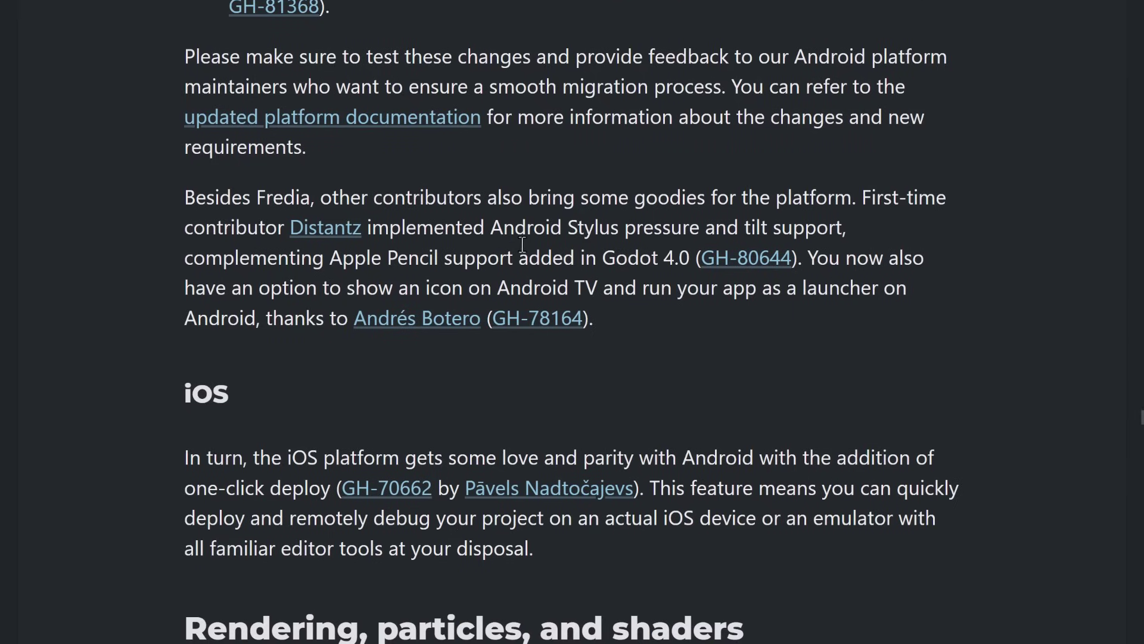
scroll(542, 265, "down", 5)
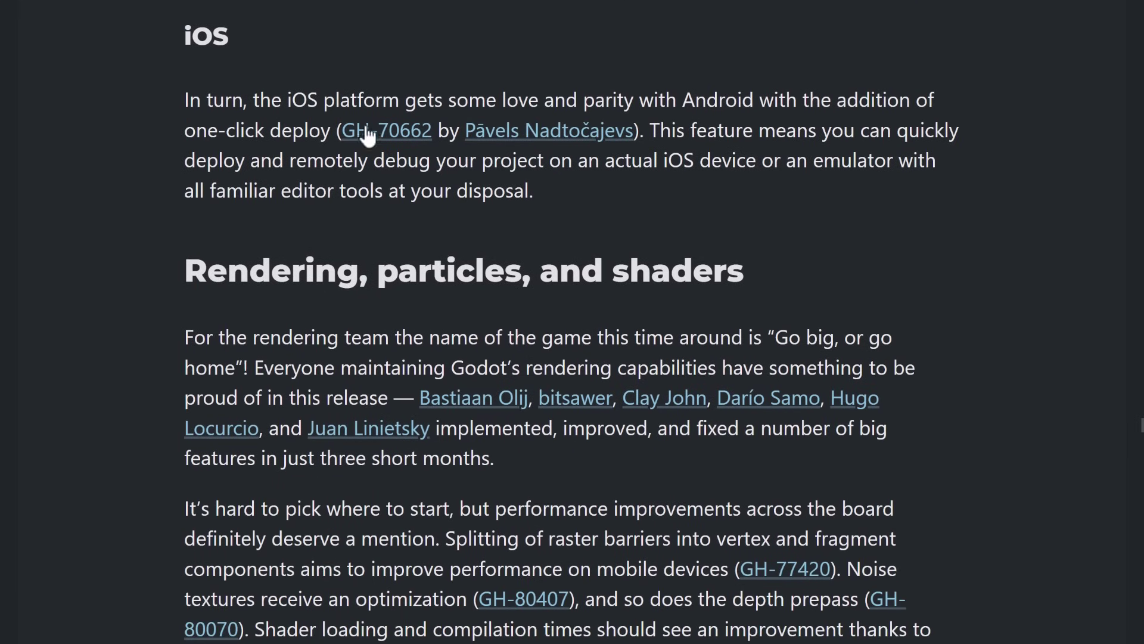
scroll(463, 184, "down", 2)
scroll(463, 184, "down", 12)
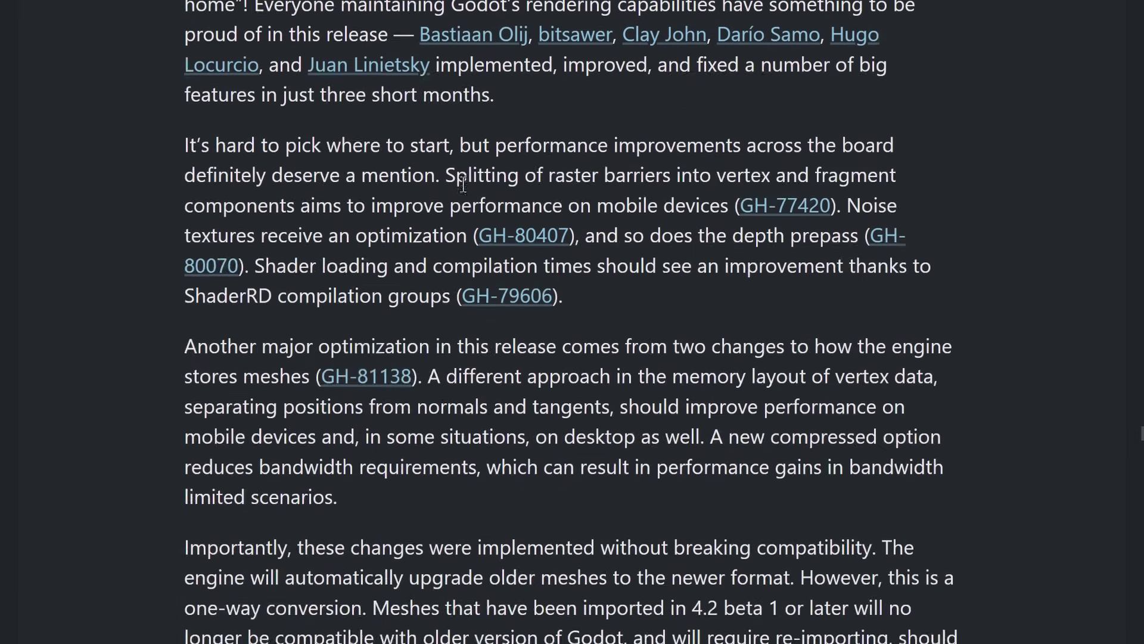
scroll(463, 184, "down", 8)
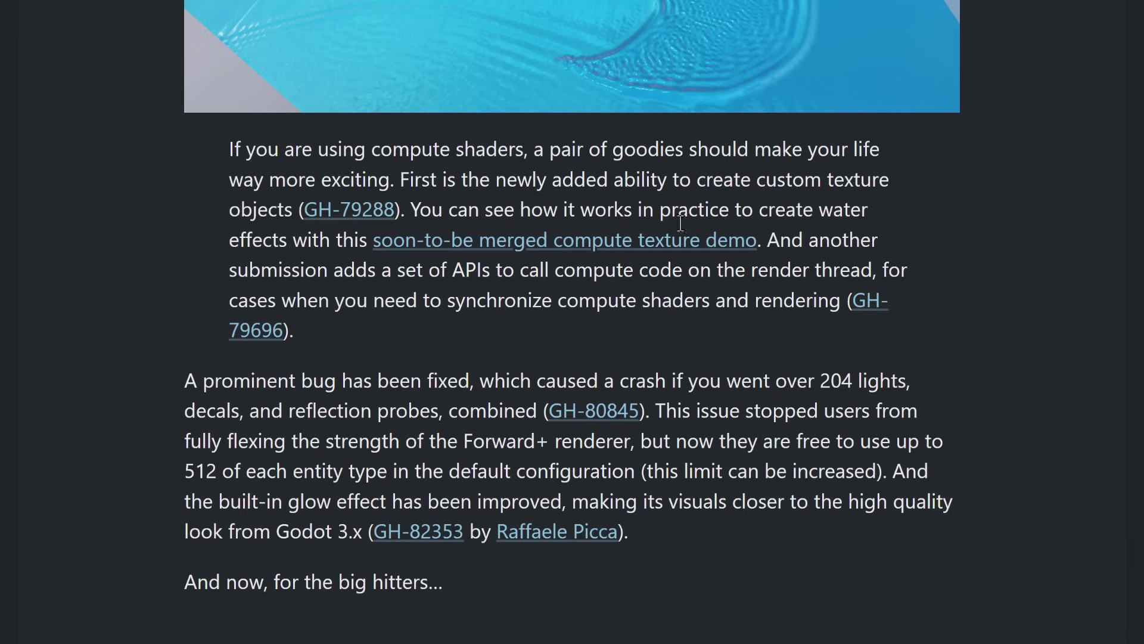
scroll(697, 239, "up", 5)
scroll(511, 255, "down", 4)
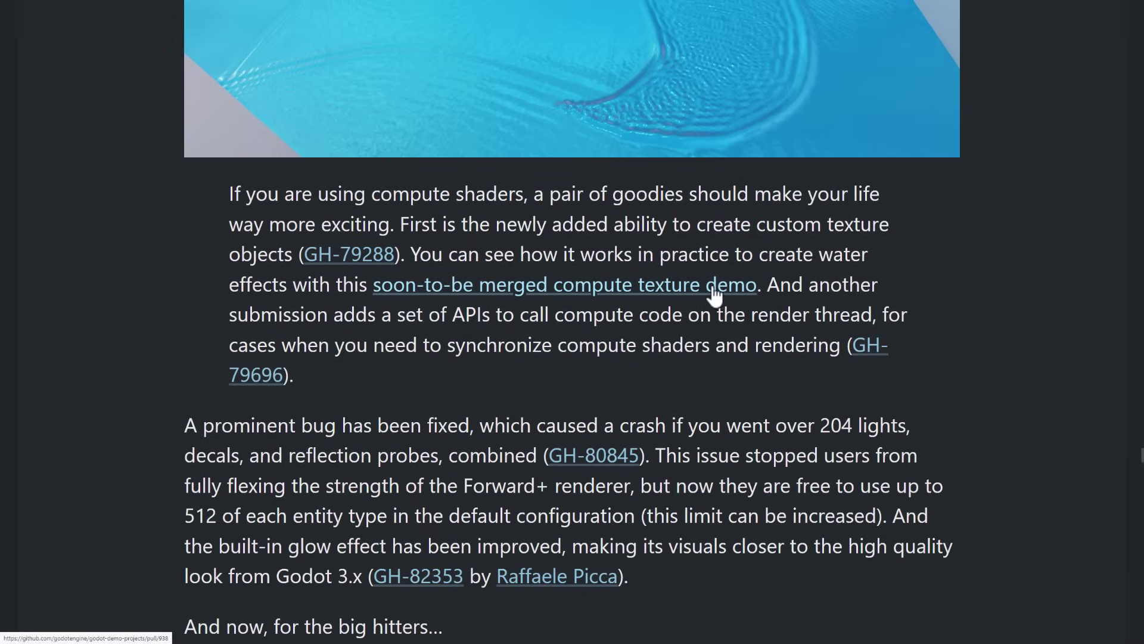
scroll(732, 305, "down", 2)
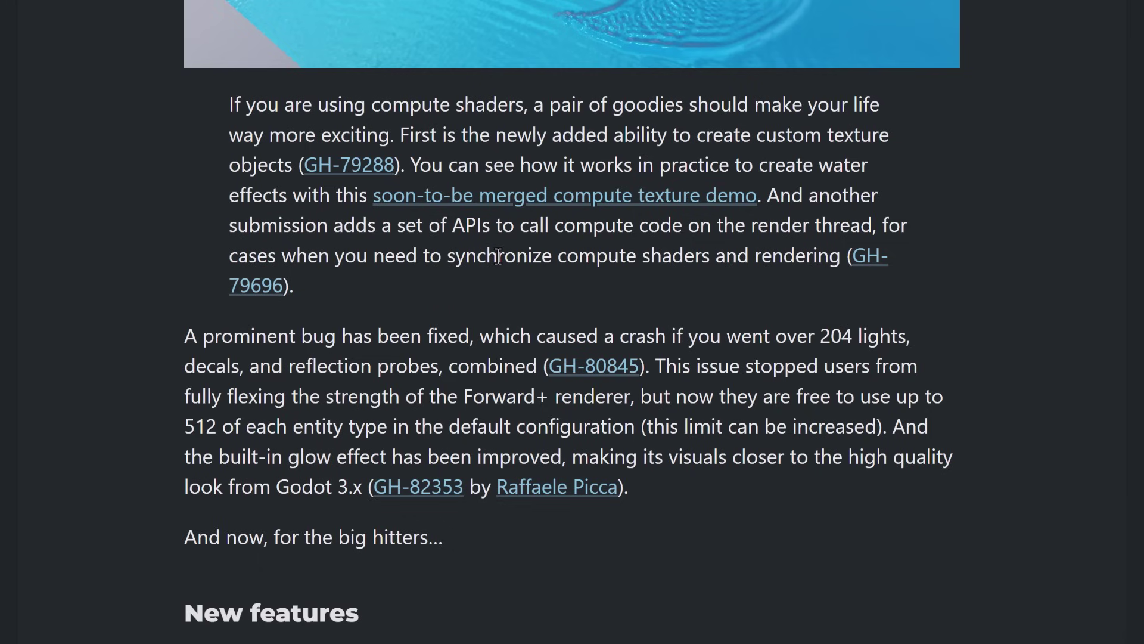
Scroll through the FSR 2.2 and OIDN/JNLM lightmapper denoiser paragraphs to the JNLM comparison image.
scroll(503, 257, "down", 6)
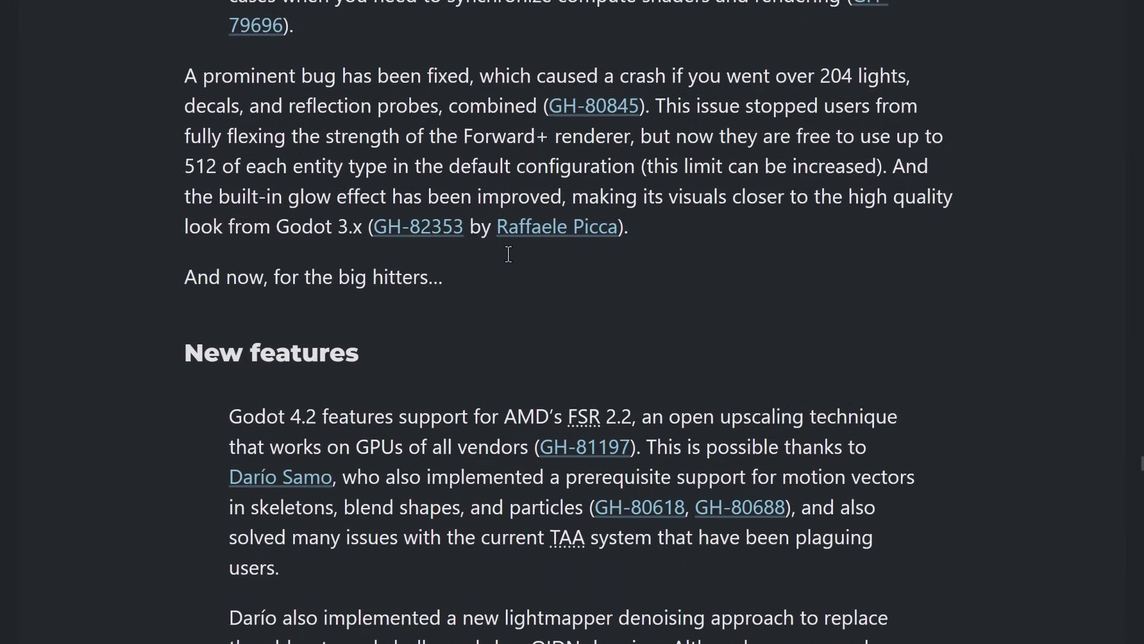
scroll(472, 140, "down", 3)
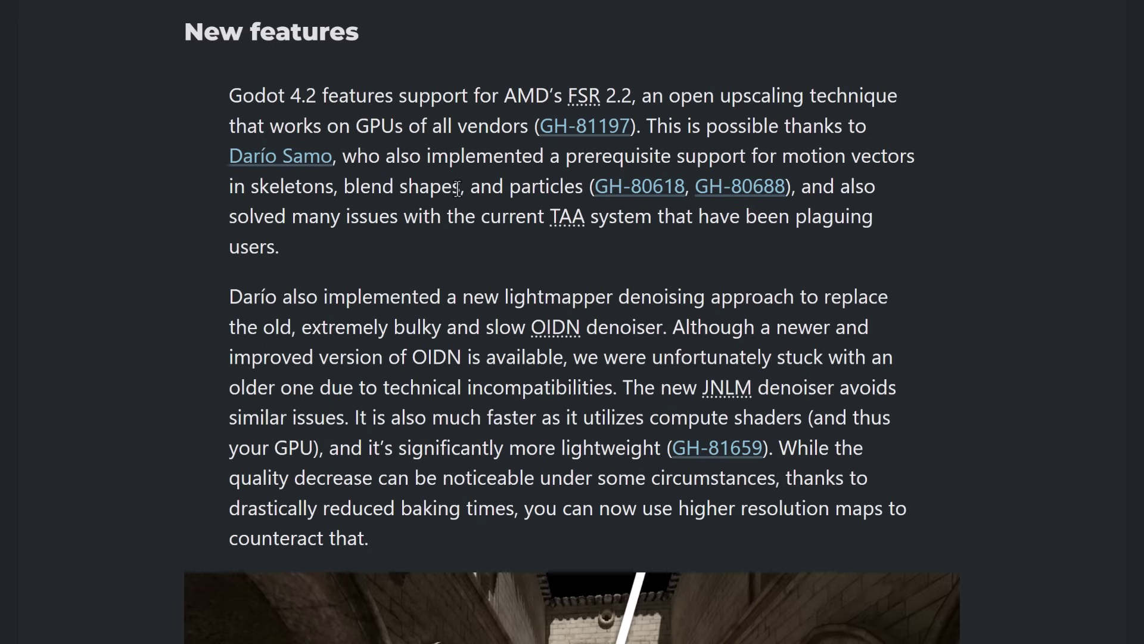
scroll(457, 188, "down", 1)
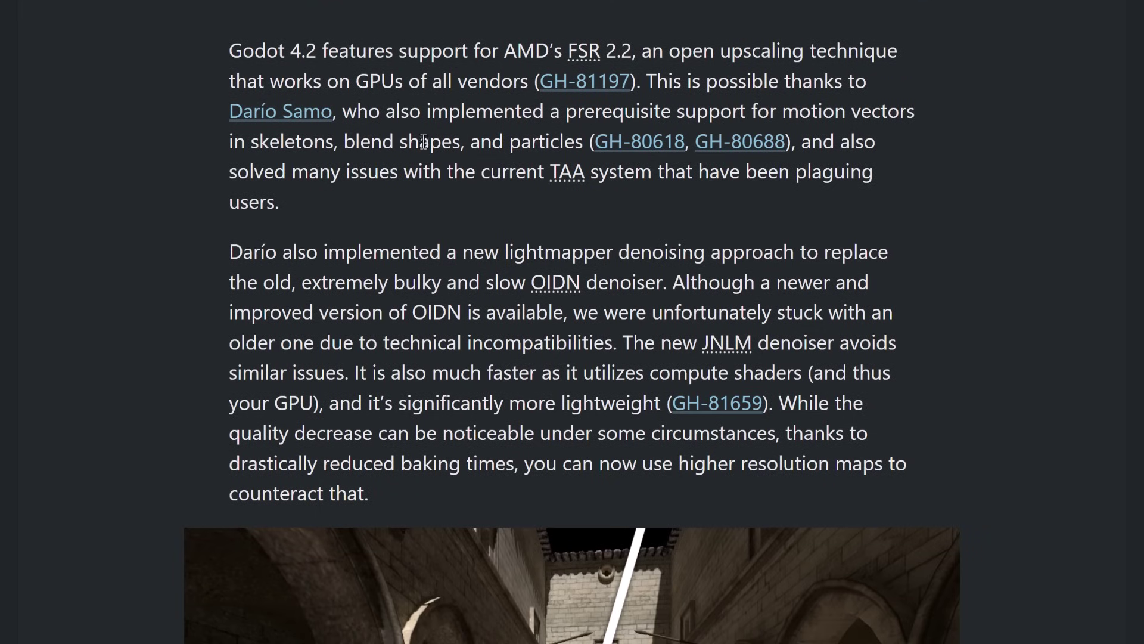
scroll(374, 149, "down", 1)
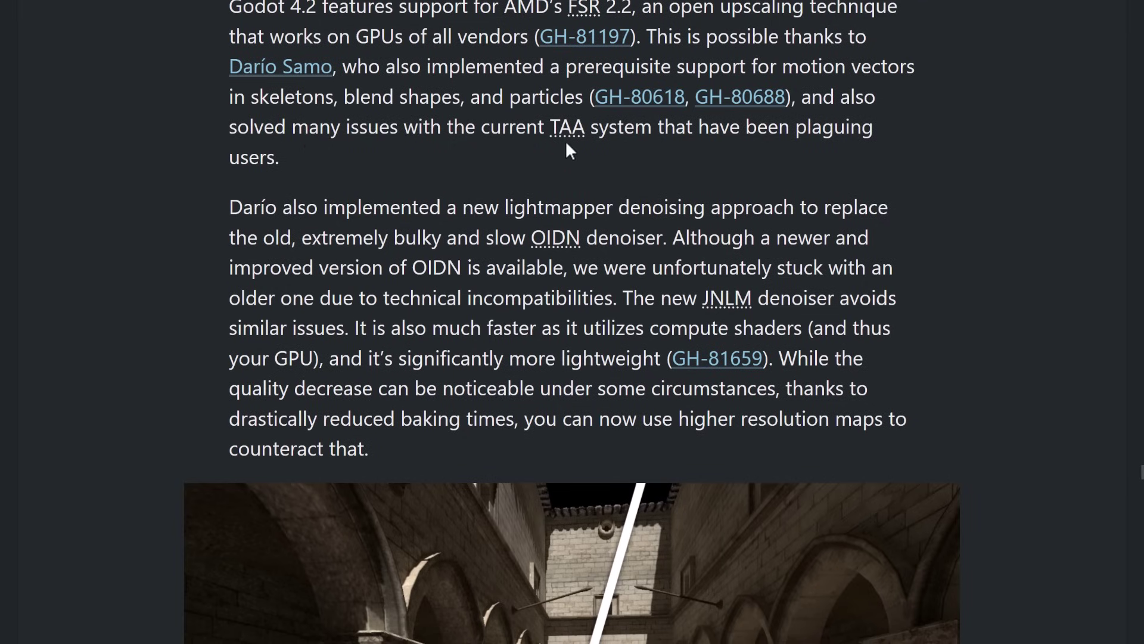
scroll(564, 140, "down", 1)
scroll(617, 141, "down", 2)
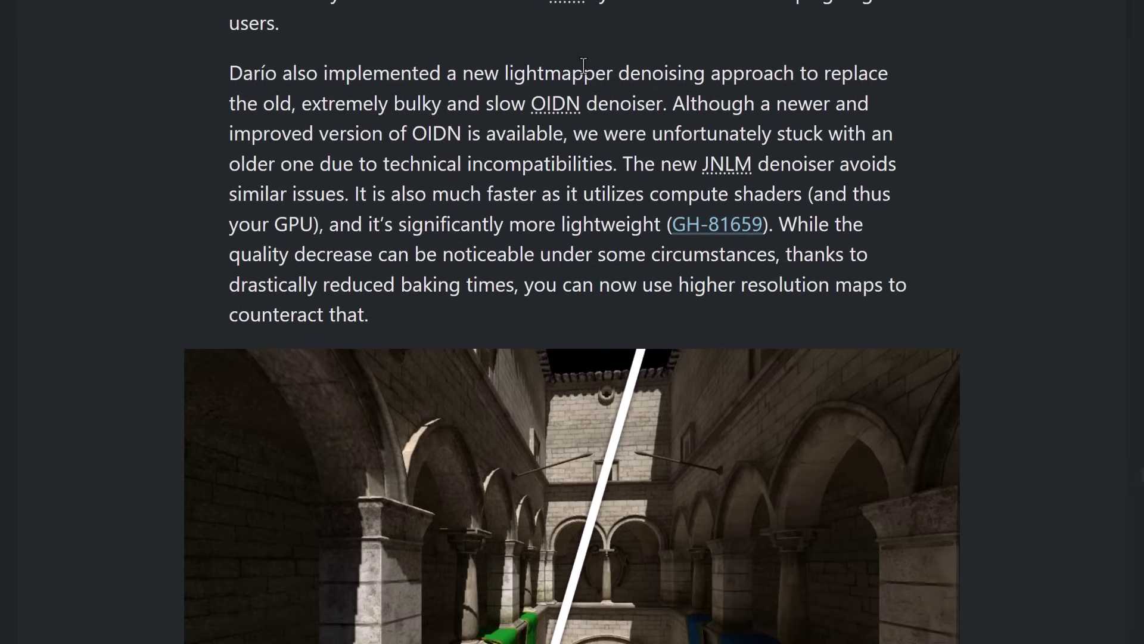
mouse_move(551, 99)
mouse_move(706, 162)
Scroll past 2D HDR to the ANGLE renderer paragraph, then select and deselect the word ANGLE.
scroll(525, 206, "down", 2)
scroll(534, 203, "down", 8)
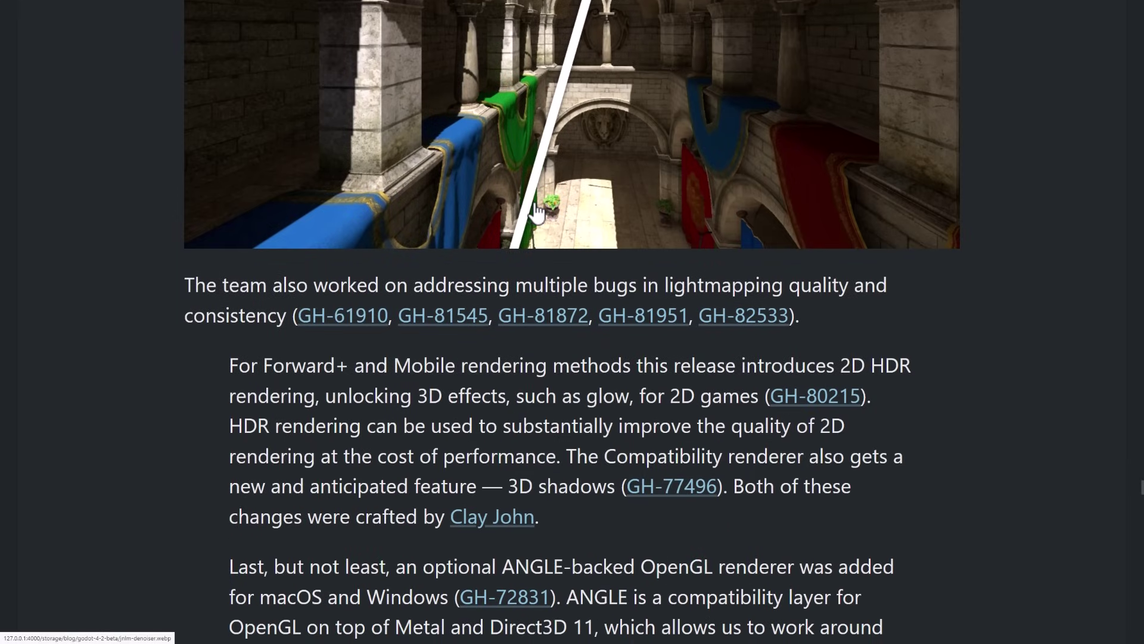
scroll(536, 212, "down", 3)
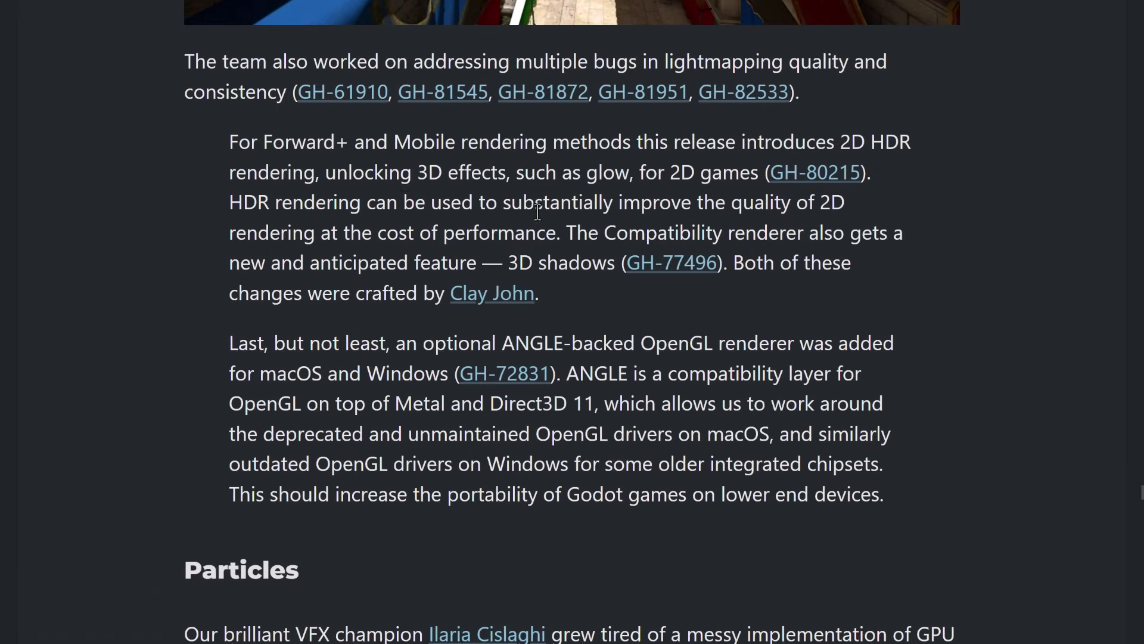
scroll(381, 143, "down", 1)
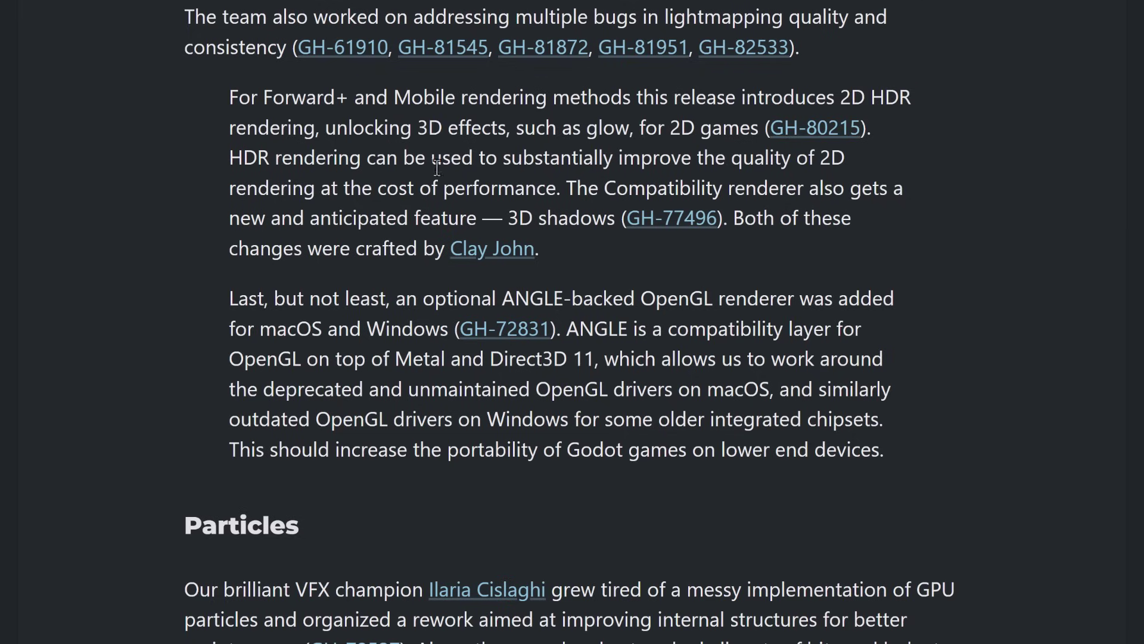
scroll(525, 215, "down", 2)
scroll(525, 211, "down", 1)
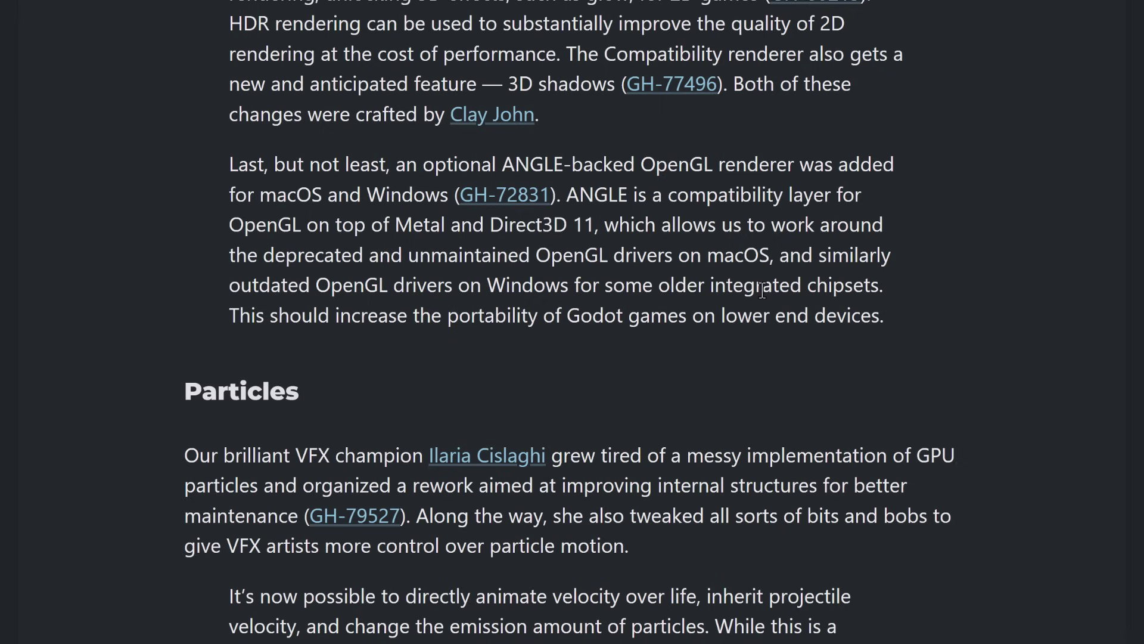
double_click(605, 195)
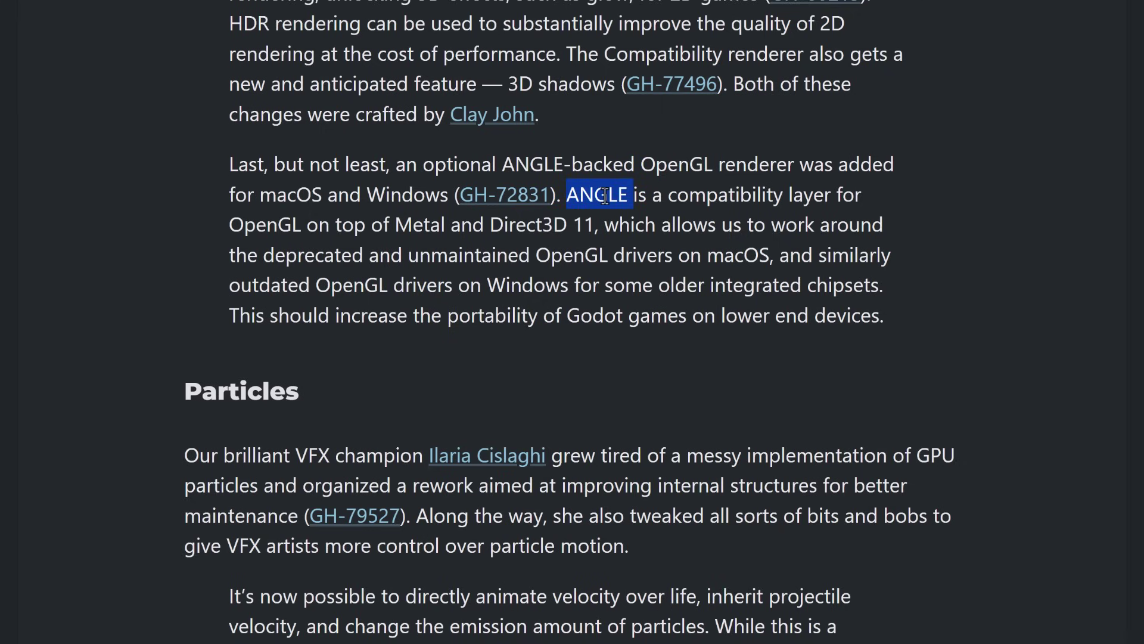
left_click(785, 289)
Scroll past Particles and Shaders to the threaded-code script debugger paragraph and its screenshot.
scroll(787, 290, "down", 4)
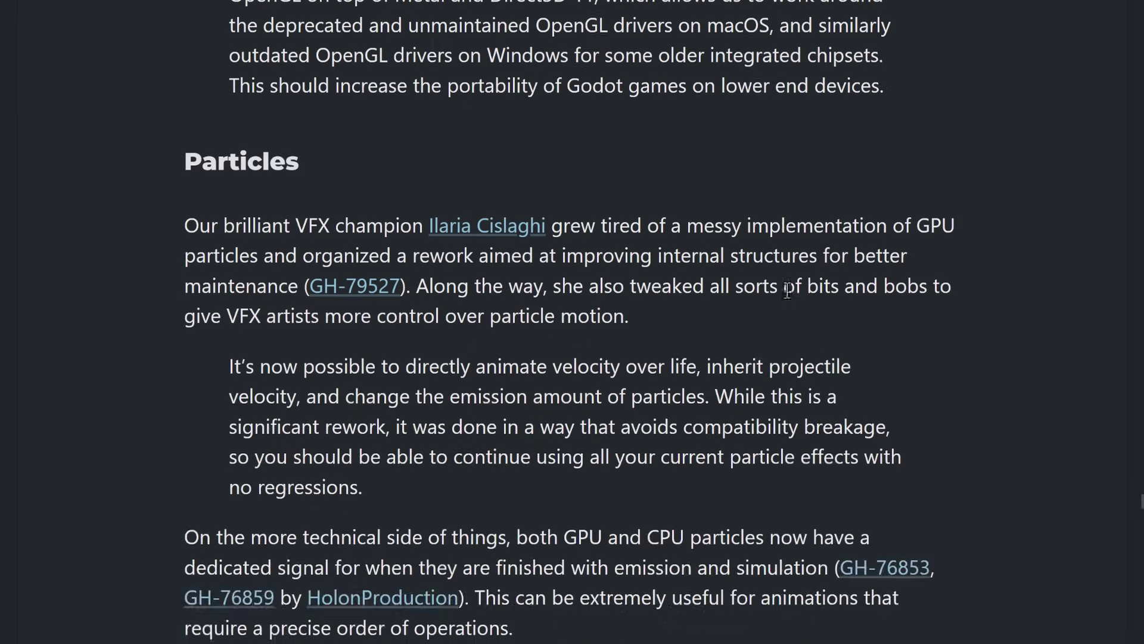
scroll(787, 290, "down", 4)
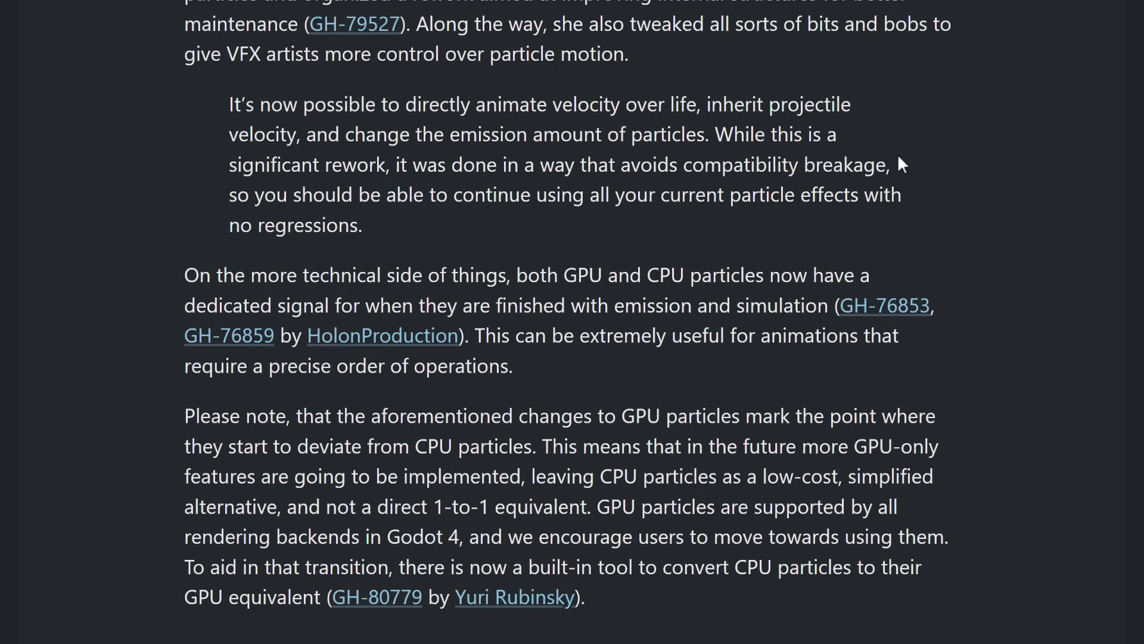
scroll(515, 121, "up", 2)
scroll(687, 220, "down", 7)
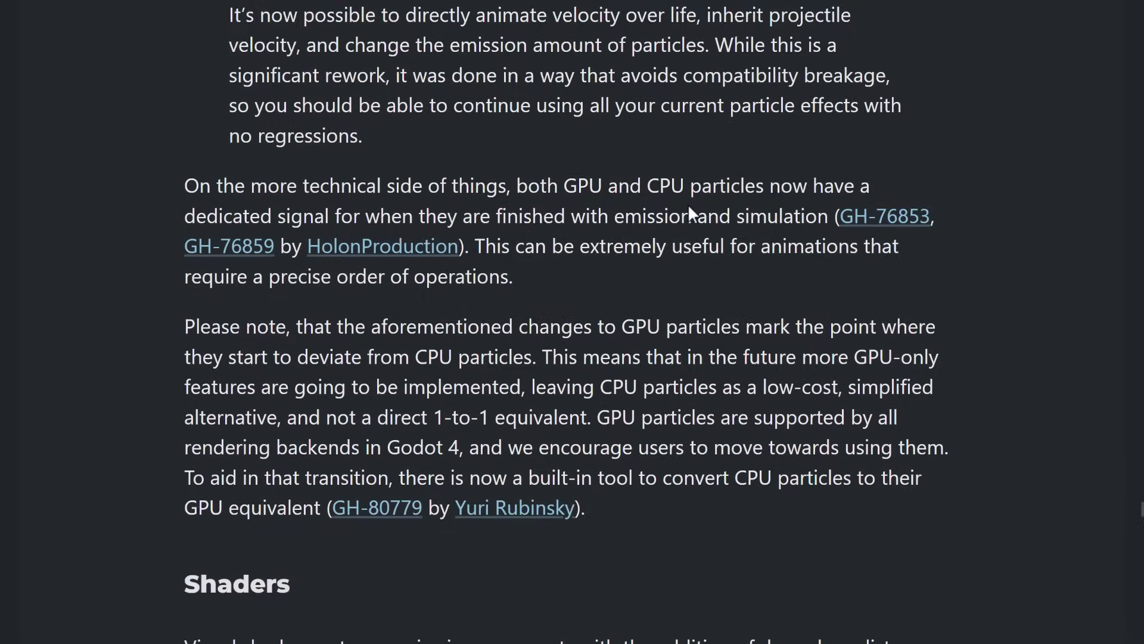
scroll(688, 202, "down", 10)
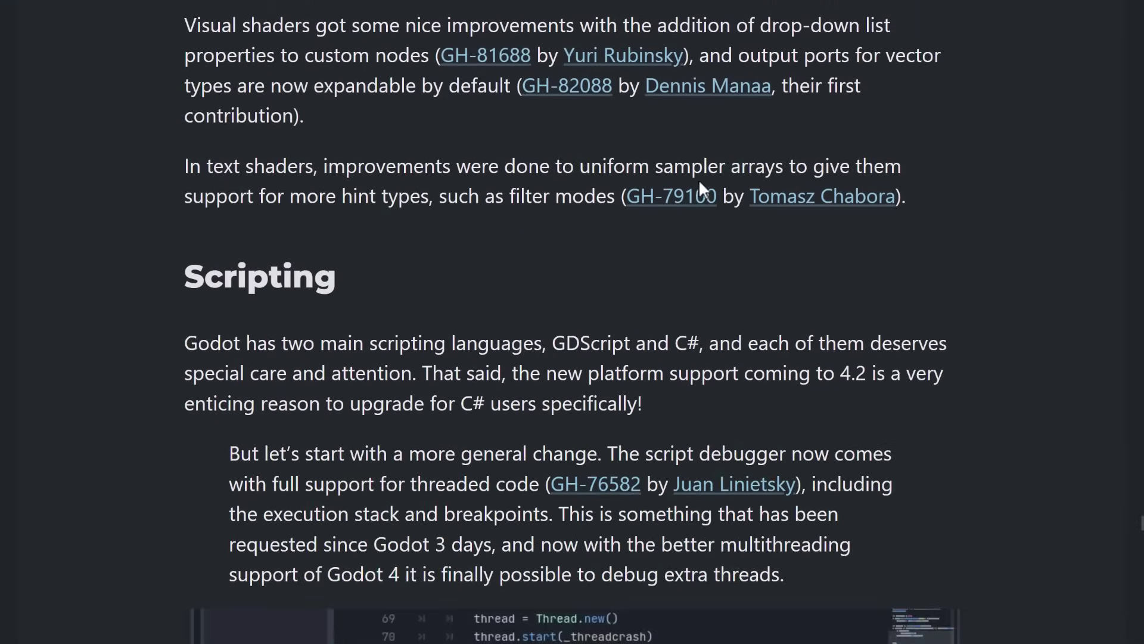
scroll(699, 180, "down", 2)
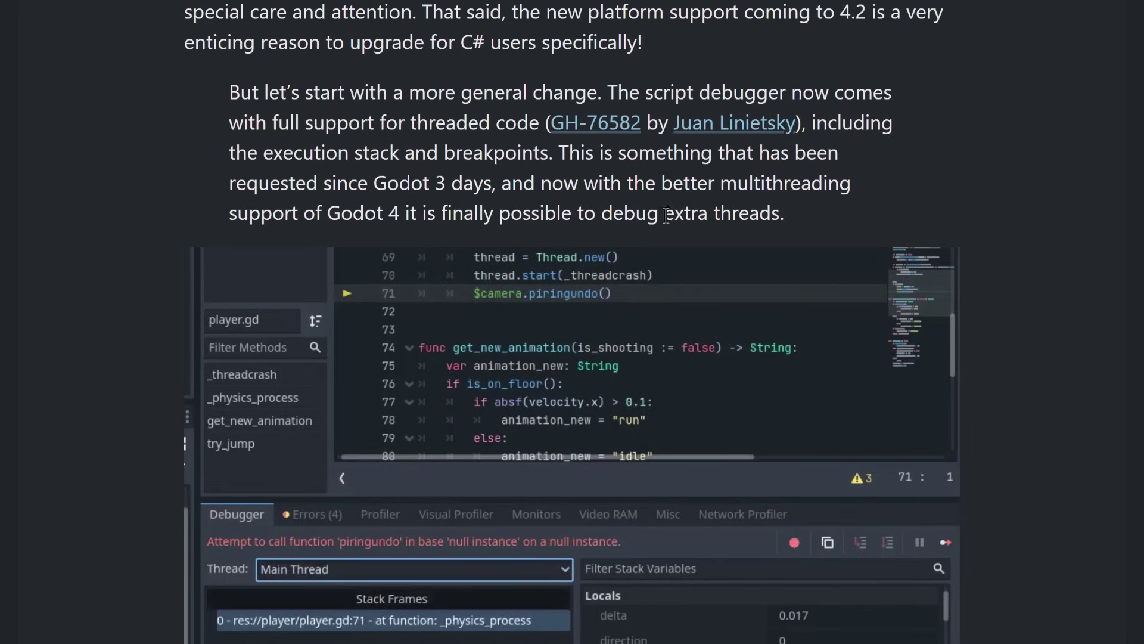
Scroll through the C#/.NET mobile export and binding notes until the GDScript heading appears.
scroll(679, 214, "down", 2)
scroll(678, 213, "down", 3)
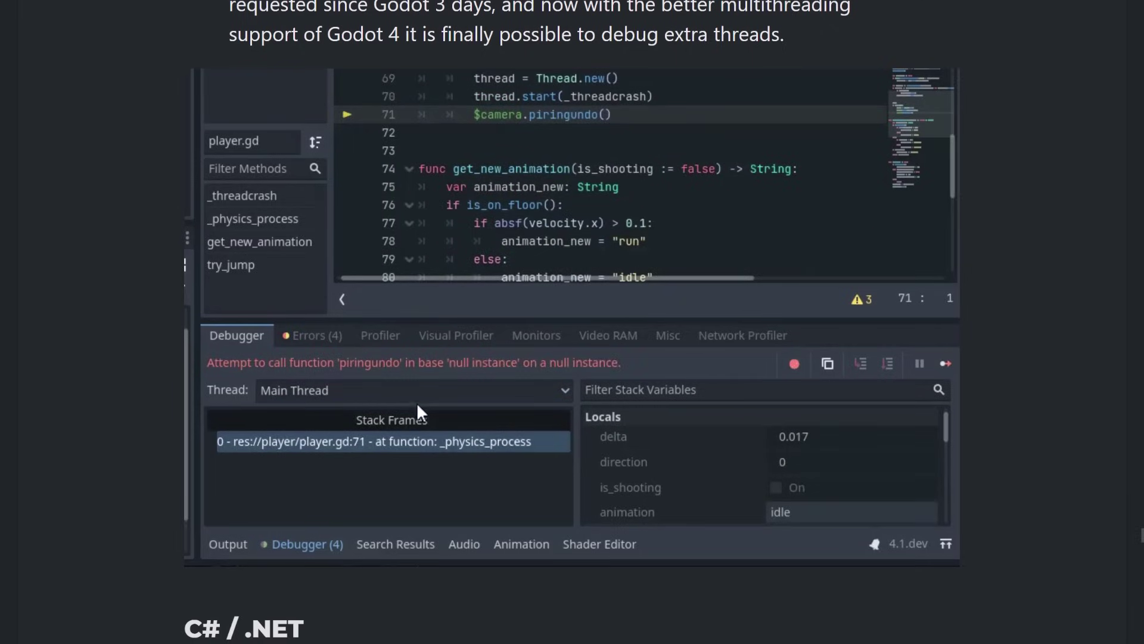
scroll(441, 358, "down", 10)
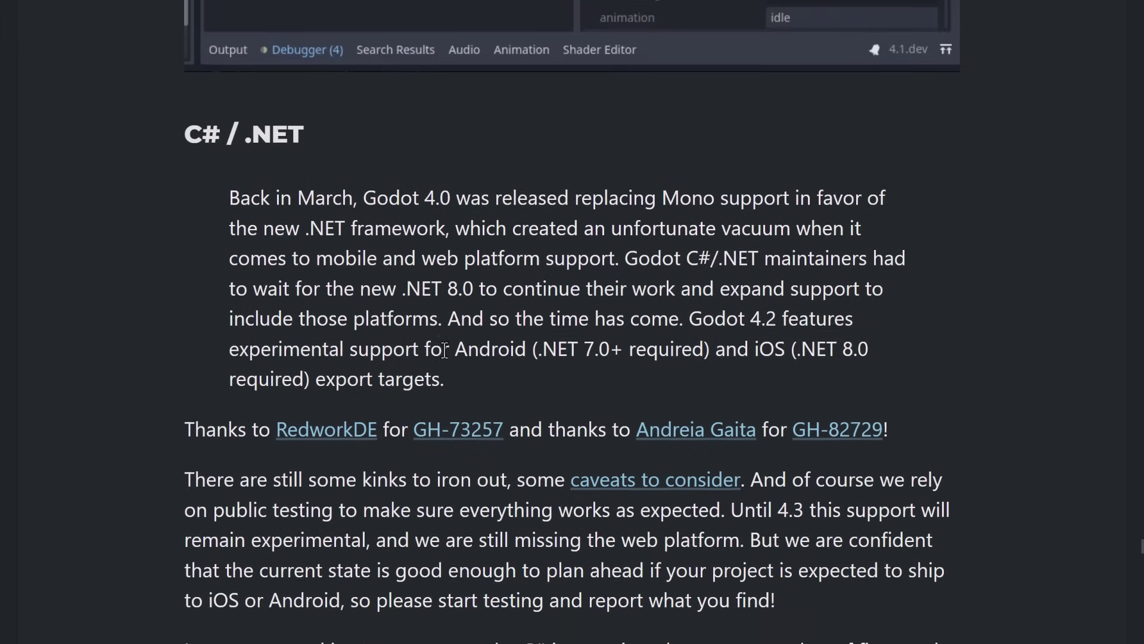
scroll(444, 348, "down", 2)
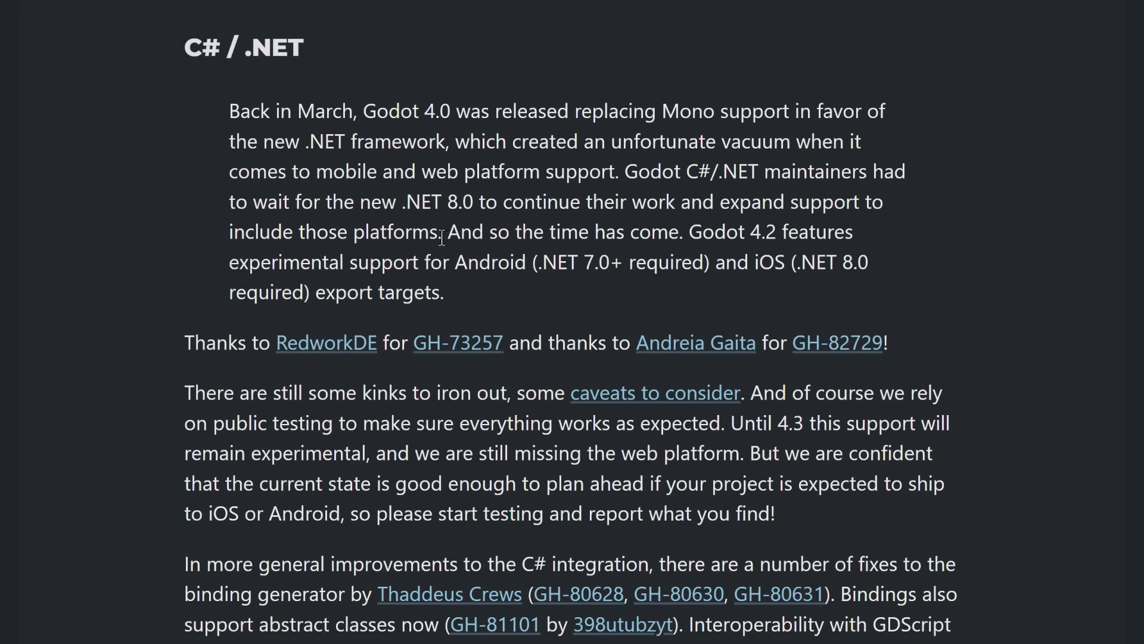
scroll(568, 209, "down", 2)
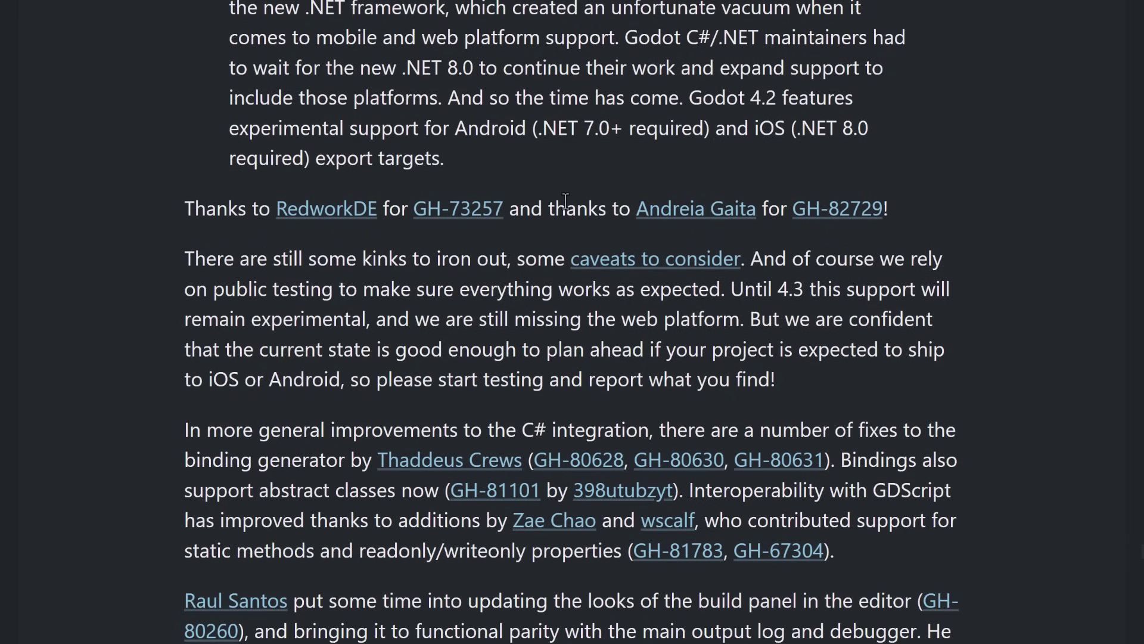
scroll(565, 200, "down", 1)
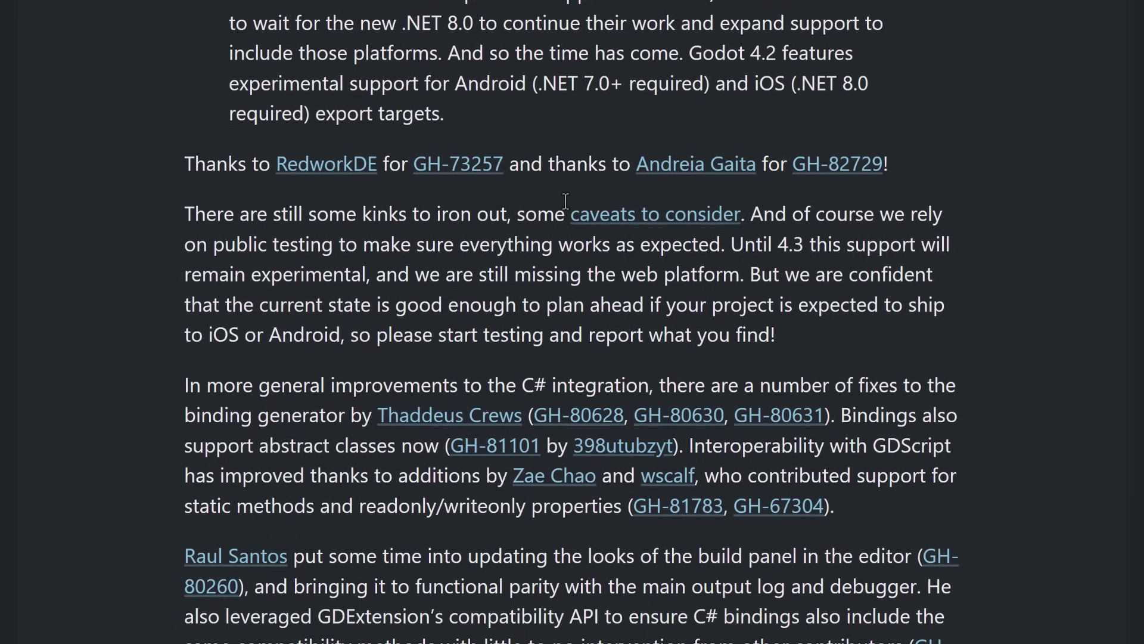
scroll(565, 200, "down", 2)
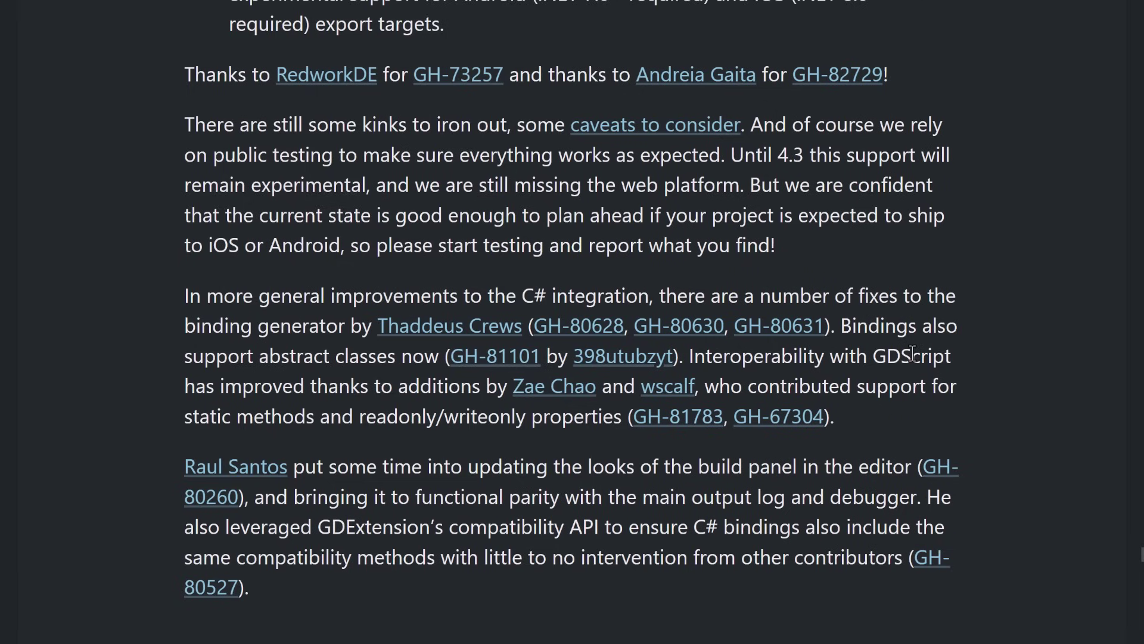
scroll(302, 332, "down", 1)
Scroll past the GDScript notes and code-editor images to the XR section and Godot 4.2 beta 1 Downloads heading.
scroll(302, 332, "down", 3)
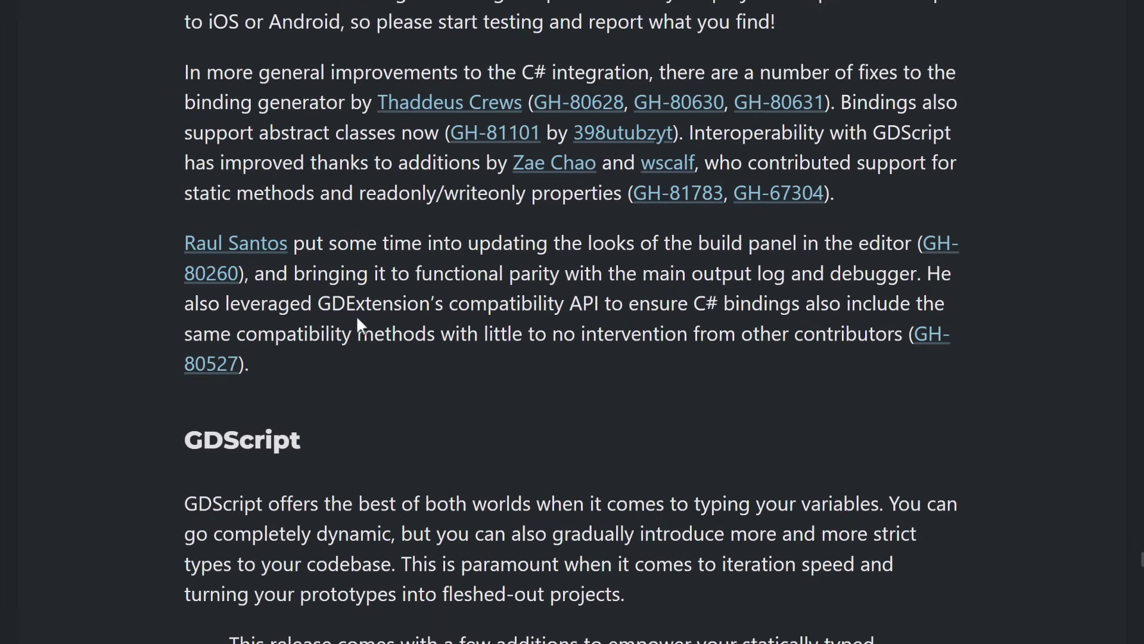
scroll(484, 310, "down", 3)
scroll(484, 310, "down", 5)
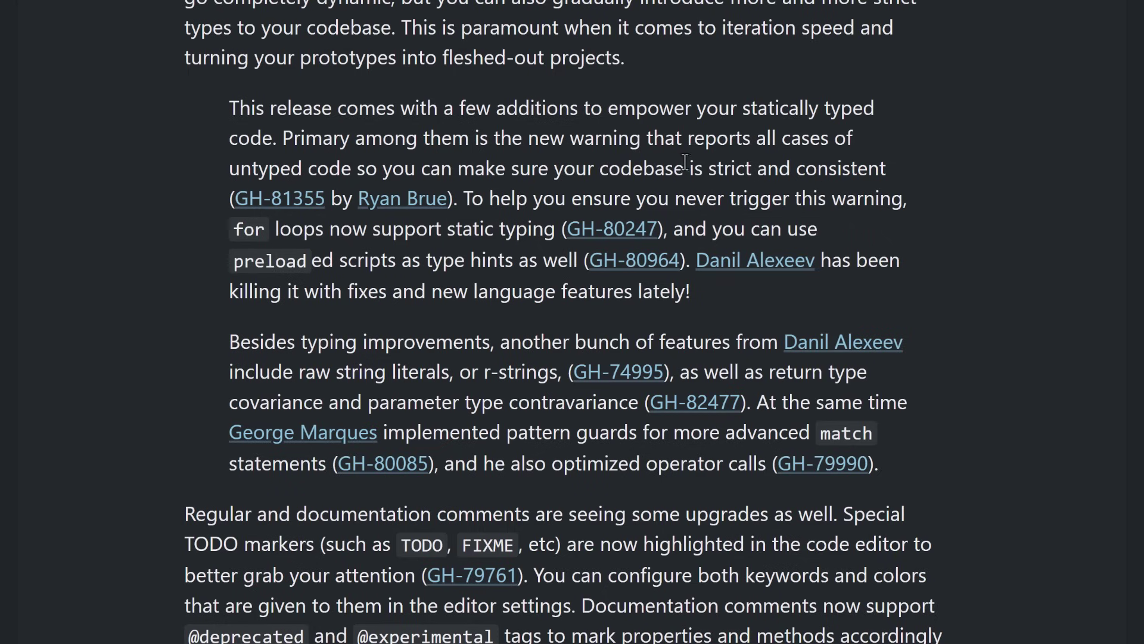
scroll(686, 159, "down", 2)
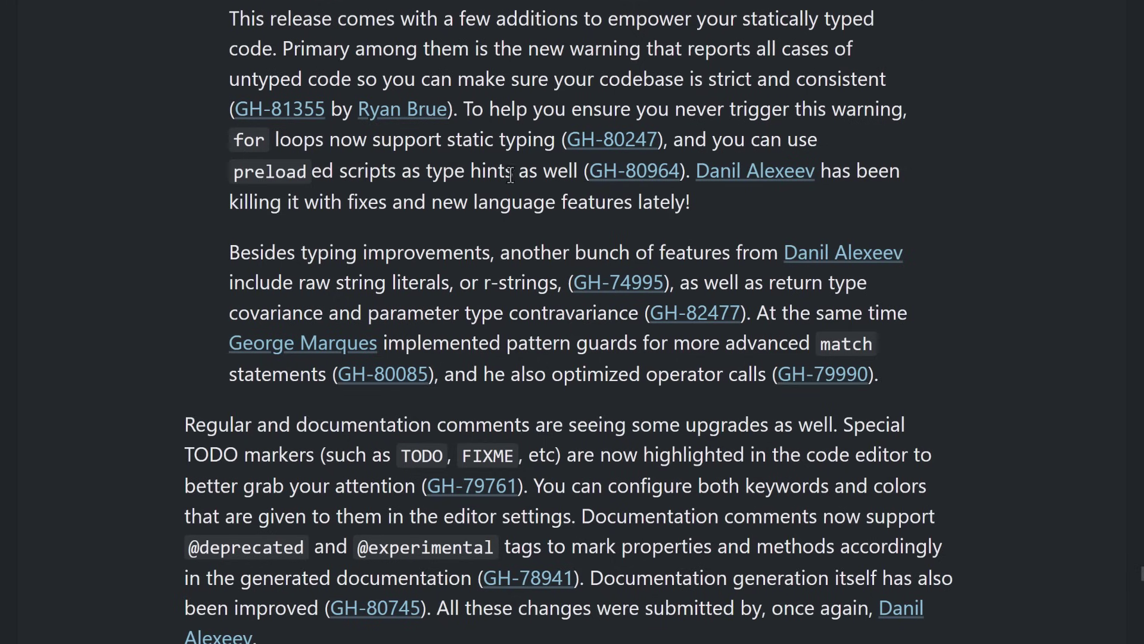
scroll(571, 179, "down", 2)
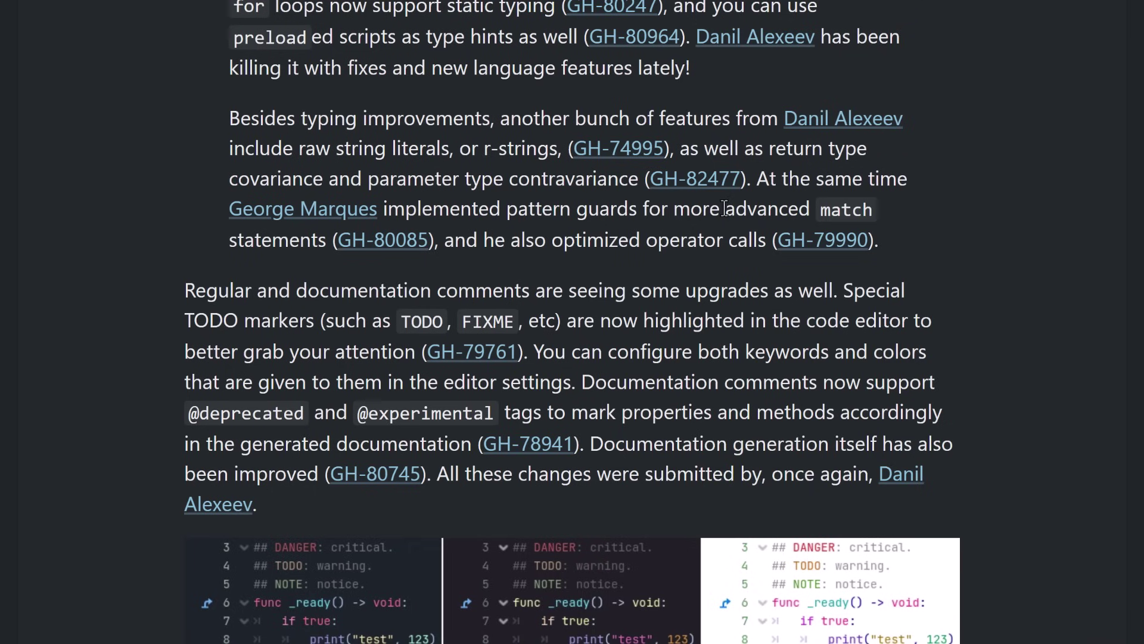
scroll(620, 238, "down", 3)
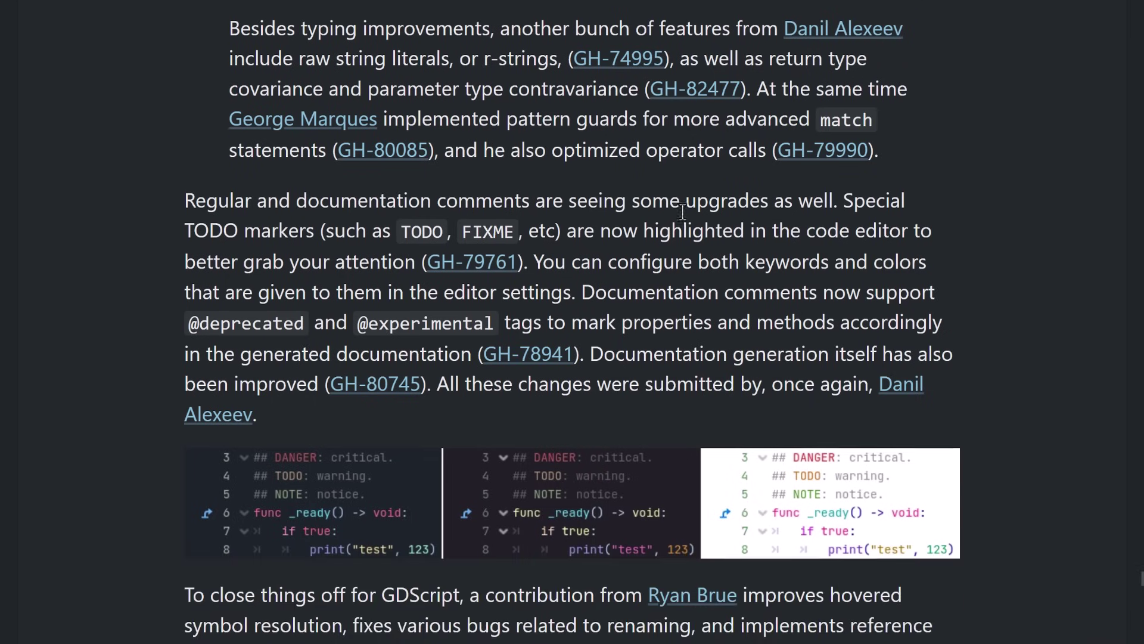
scroll(682, 212, "down", 10)
Scroll down to Known issues, then back up to the Download Godot 4.2 beta 1 link and pre-release warning.
scroll(683, 213, "down", 1)
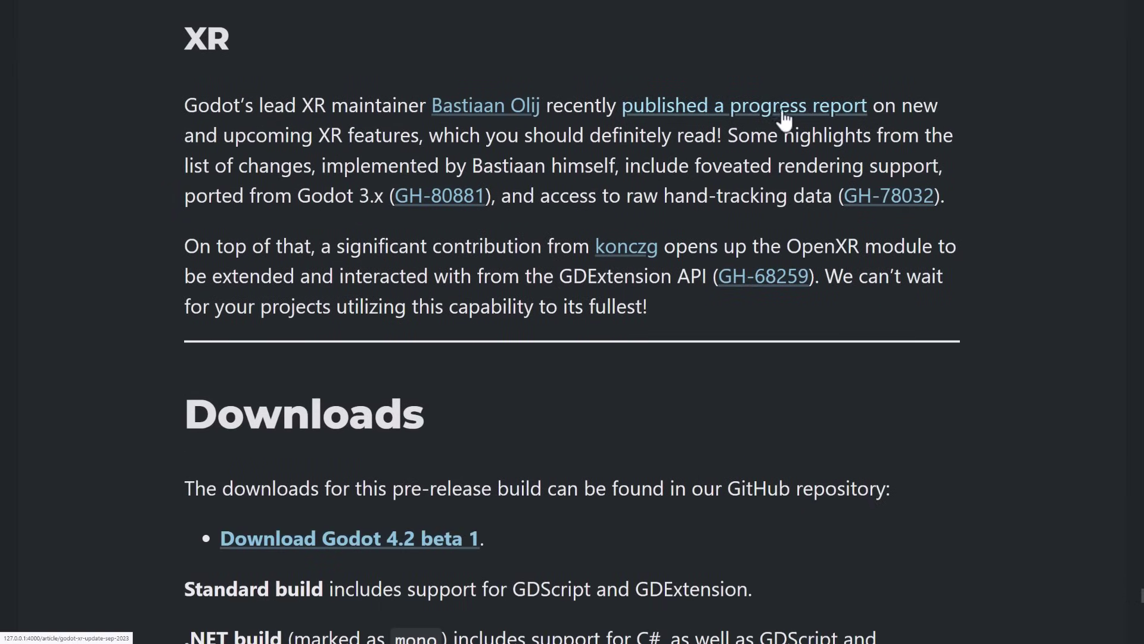
scroll(739, 185, "up", 1)
scroll(739, 185, "up", 1)
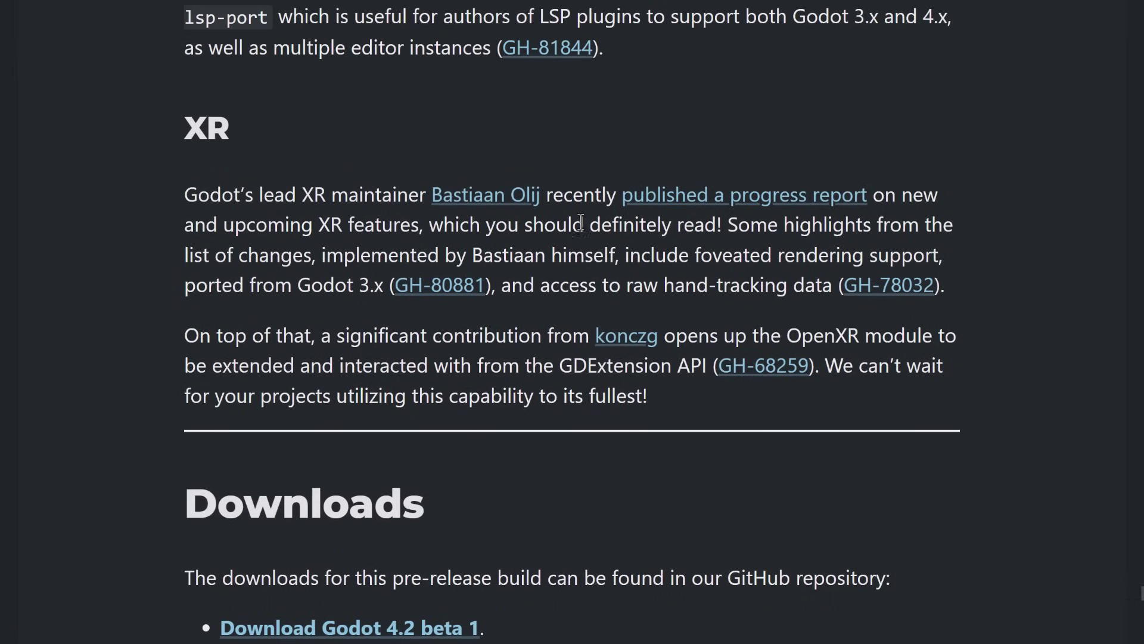
scroll(652, 231, "down", 18)
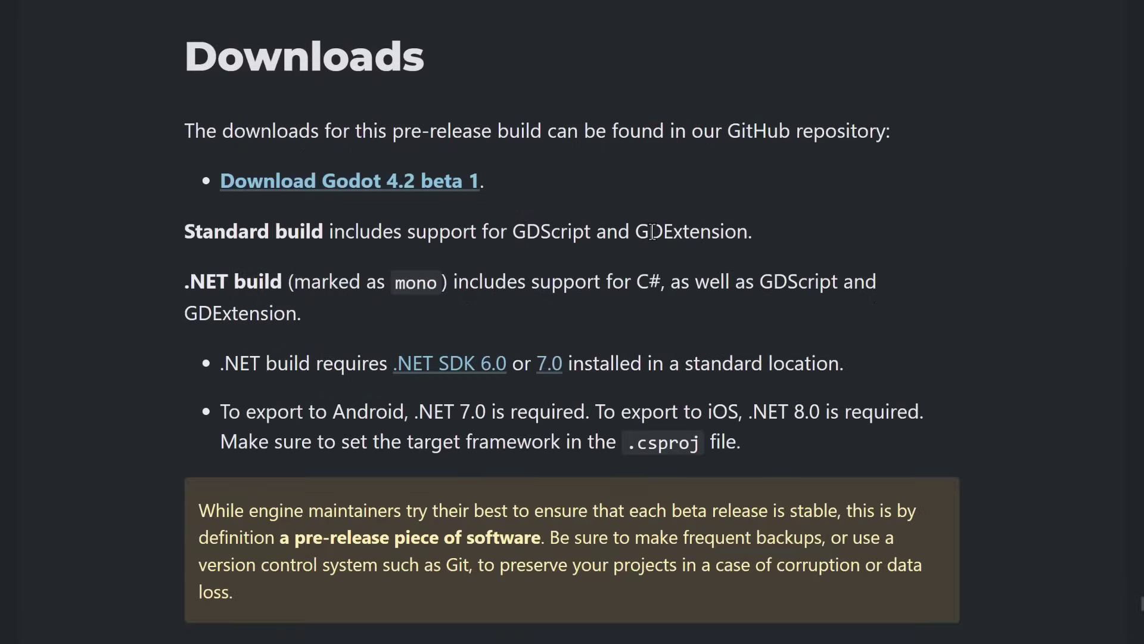
scroll(653, 231, "up", 10)
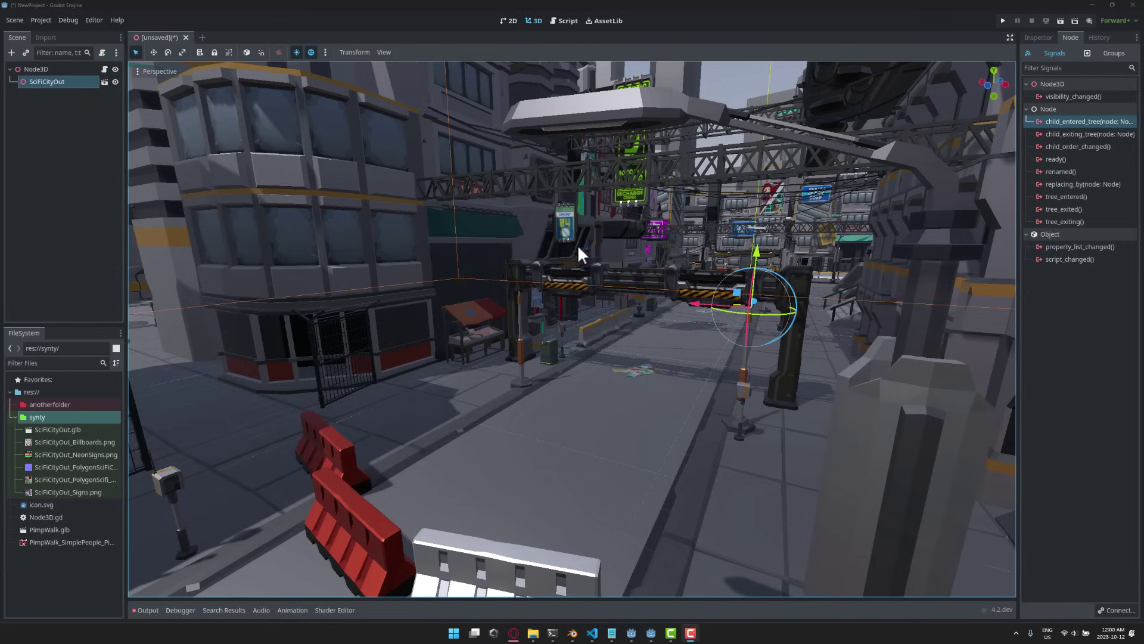
Freelook the camera down the sci-fi street, then return to the top of the Godot 4.2 beta 1 post in Opera.
key("w")
right_click_drag(578, 244, 513, 245)
key("alt+Tab")
key("alt+Tab")
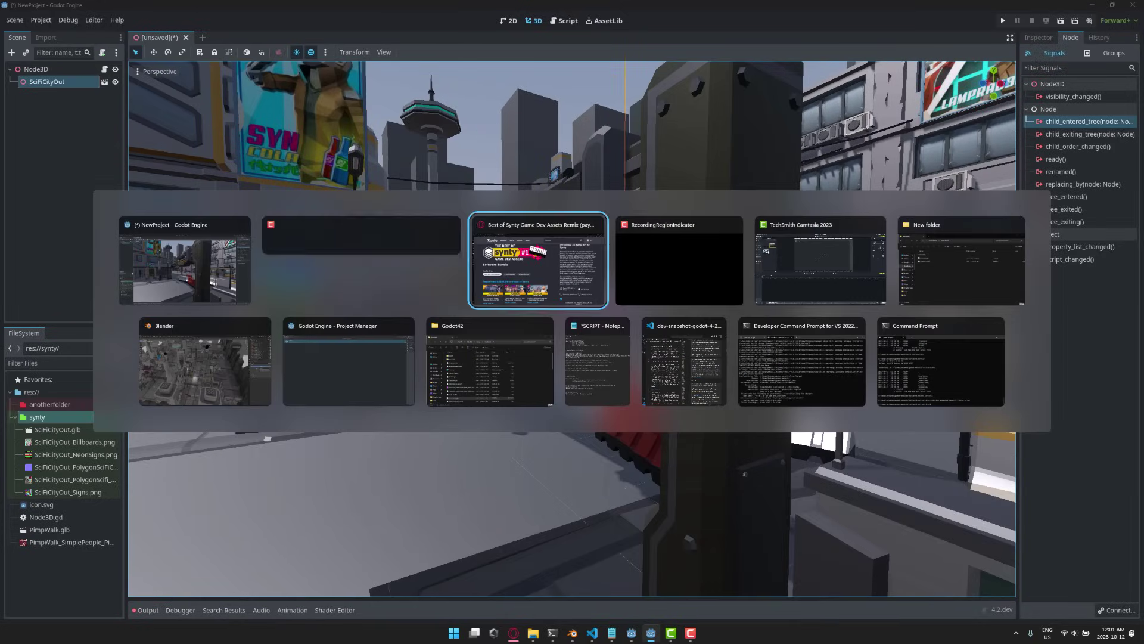
scroll(620, 331, "down", 1)
scroll(620, 331, "up", 1)
key("ctrl+shift+Tab")
key("ctrl+shift+Tab")
key("Home")
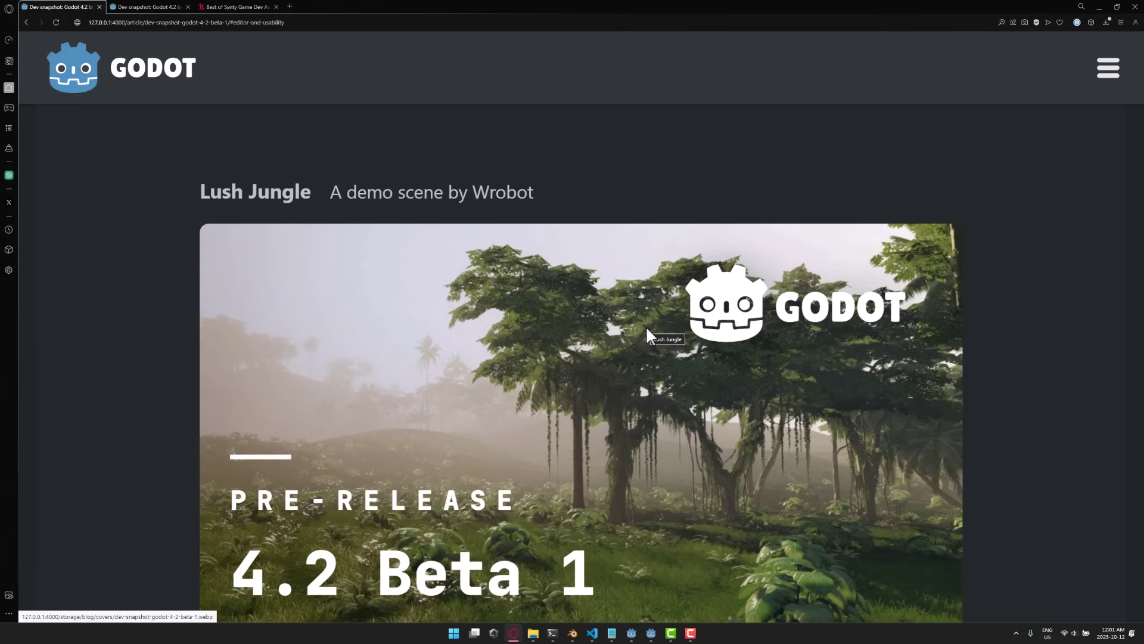
Scroll the 4.2 beta 1 post down to the import notes on GLTF extensions and KTX support.
scroll(675, 331, "down", 4)
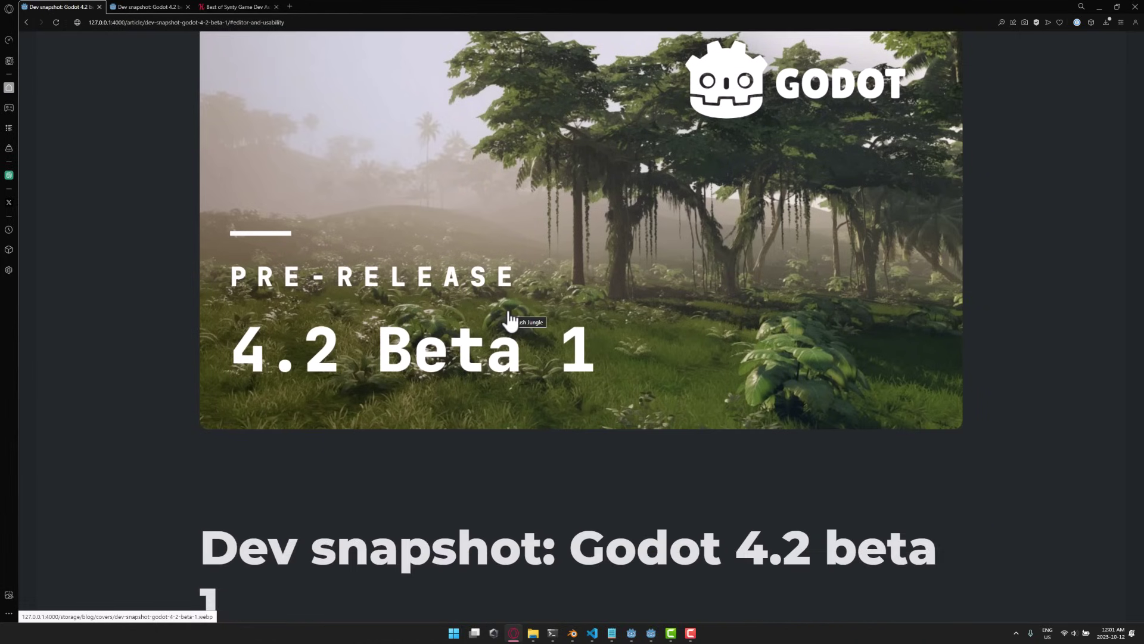
scroll(546, 310, "down", 9)
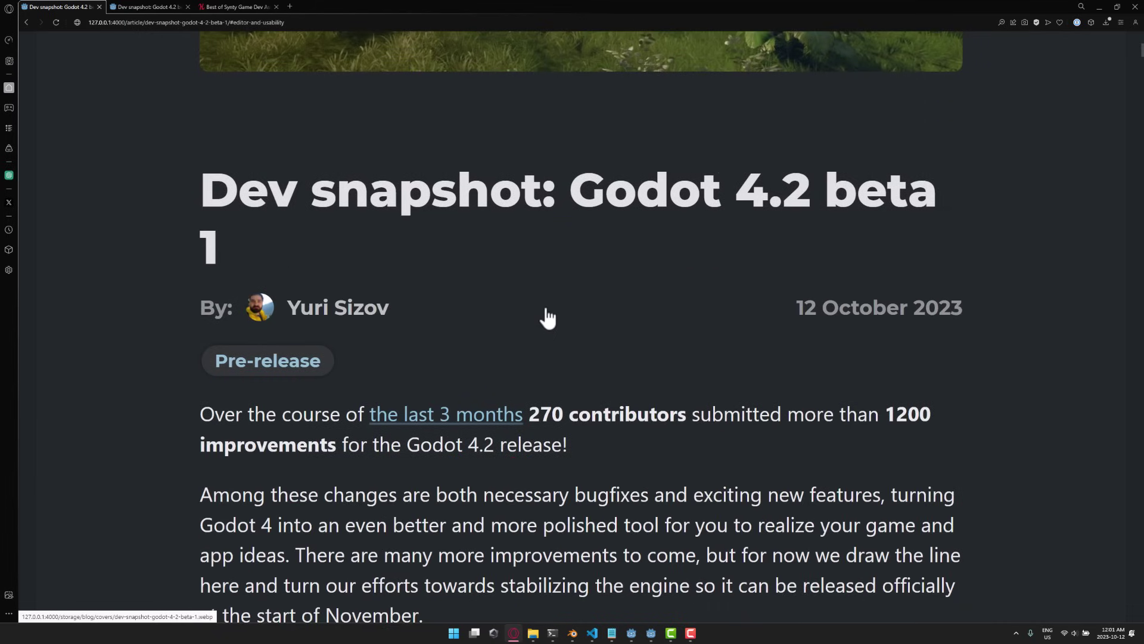
scroll(545, 304, "up", 3)
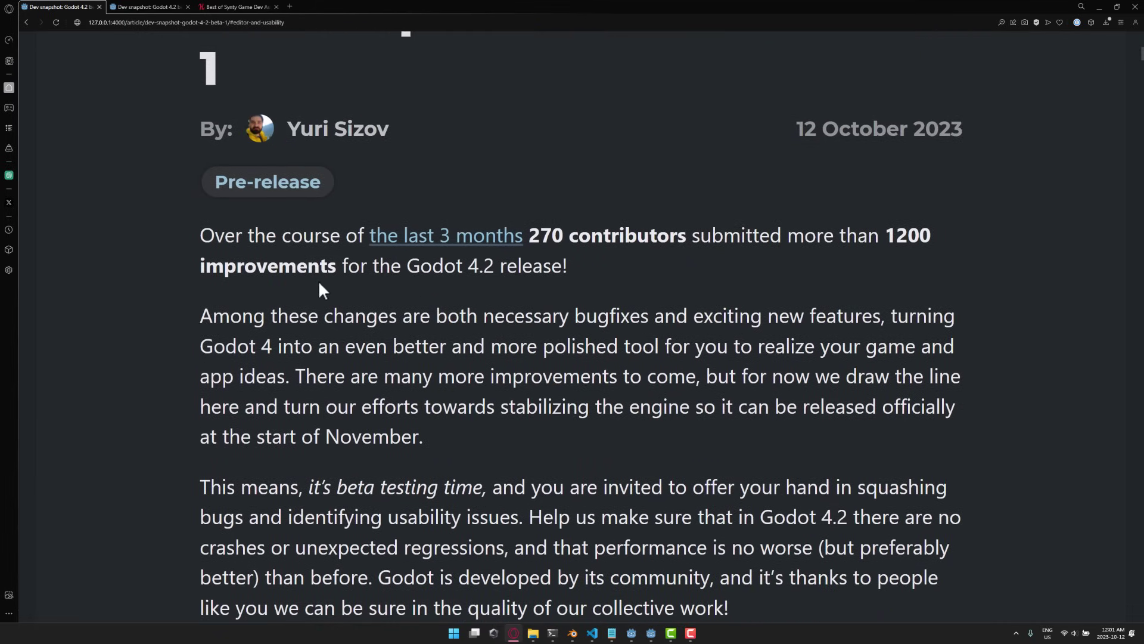
scroll(624, 295, "down", 20)
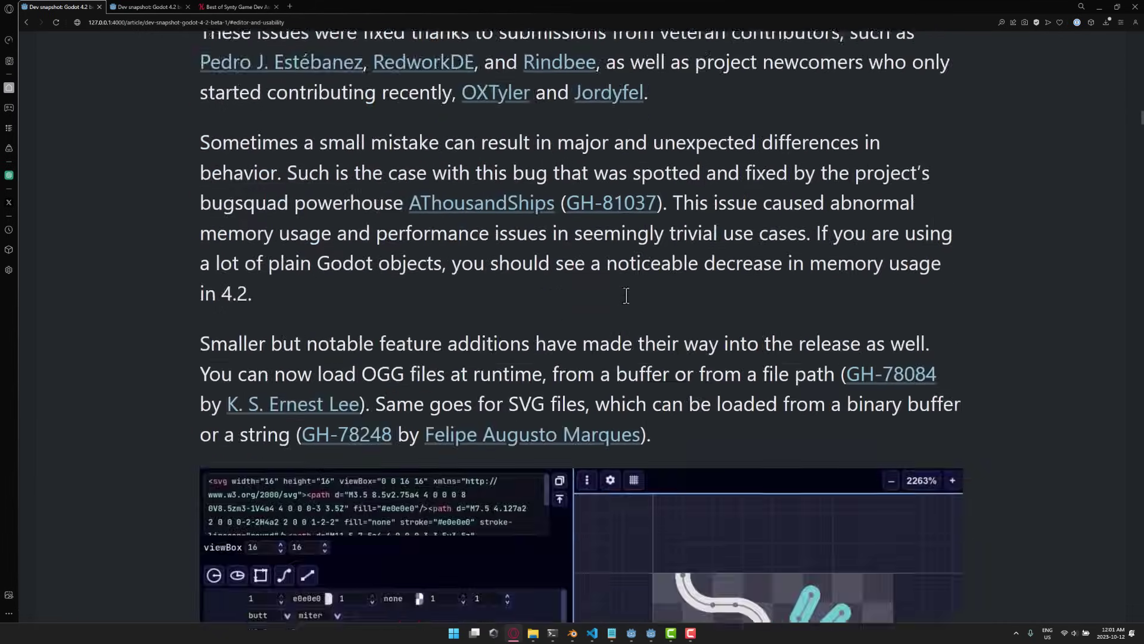
scroll(626, 295, "down", 20)
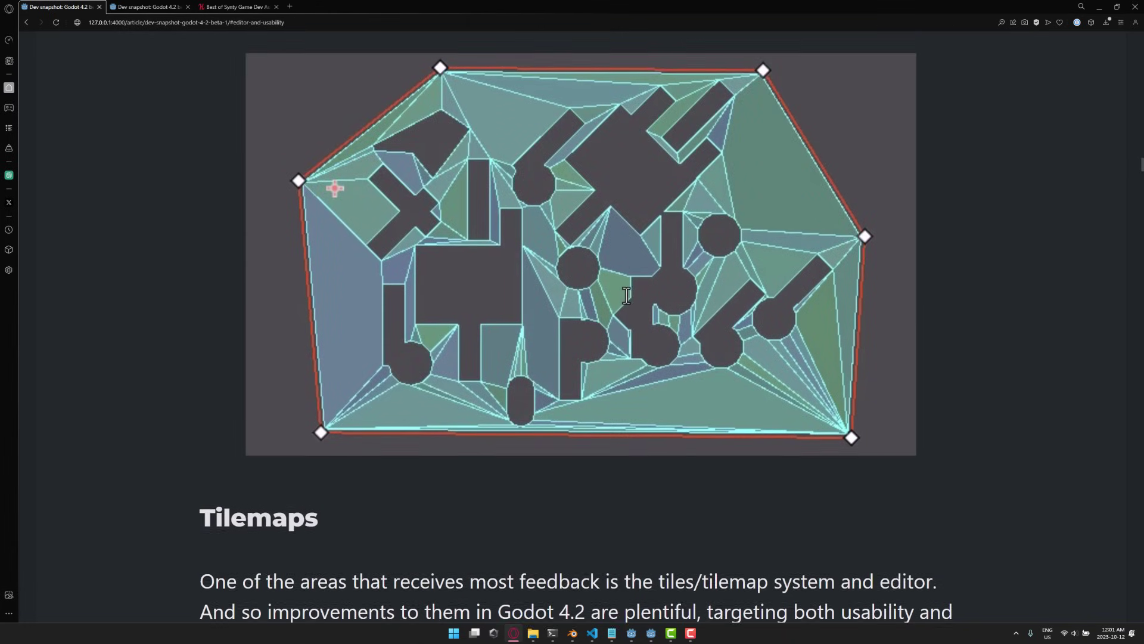
scroll(627, 296, "down", 20)
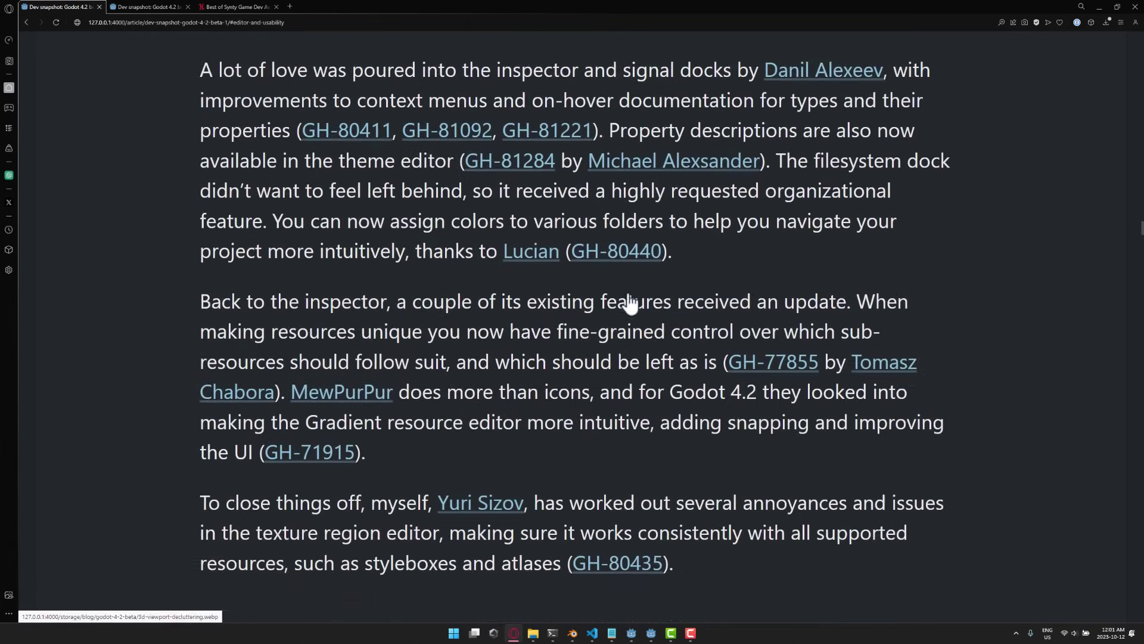
scroll(630, 303, "down", 20)
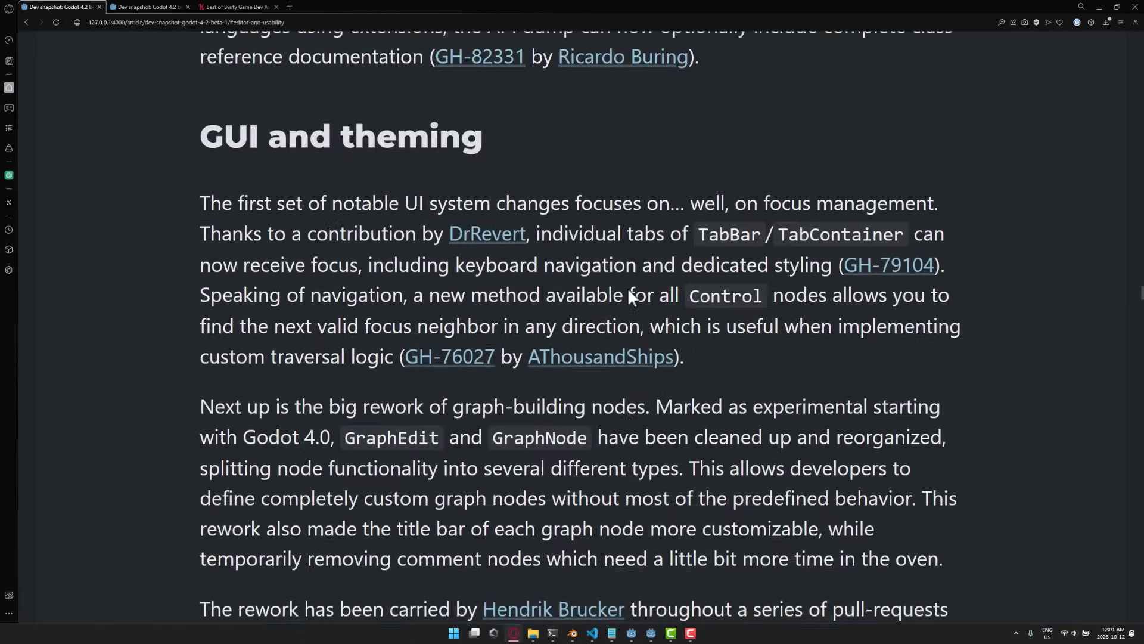
scroll(629, 287, "down", 20)
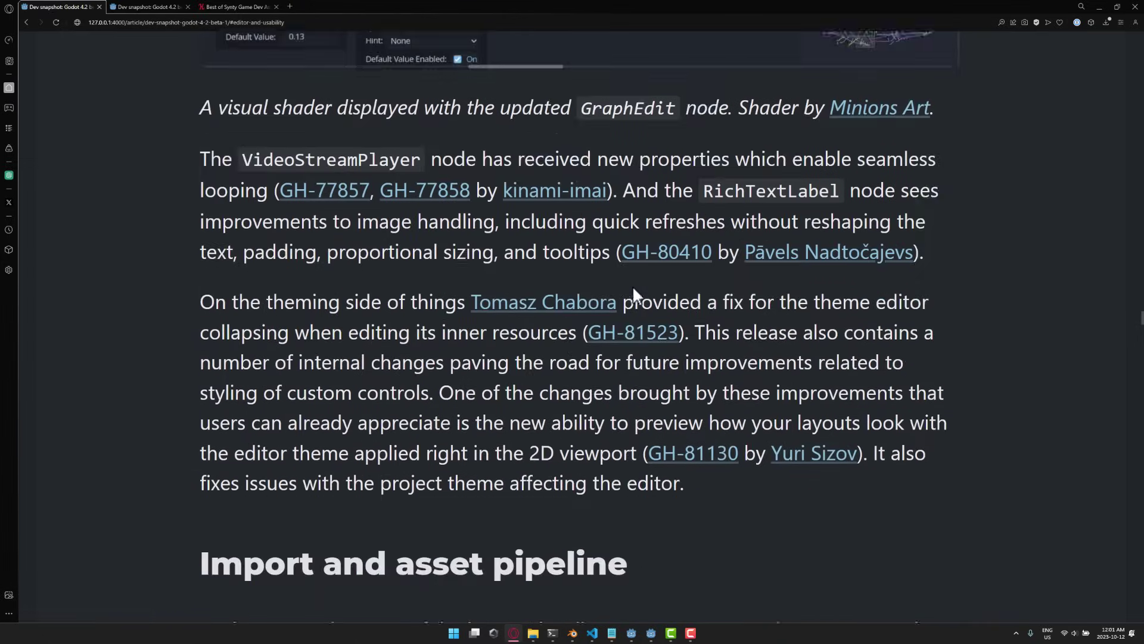
scroll(633, 289, "down", 15)
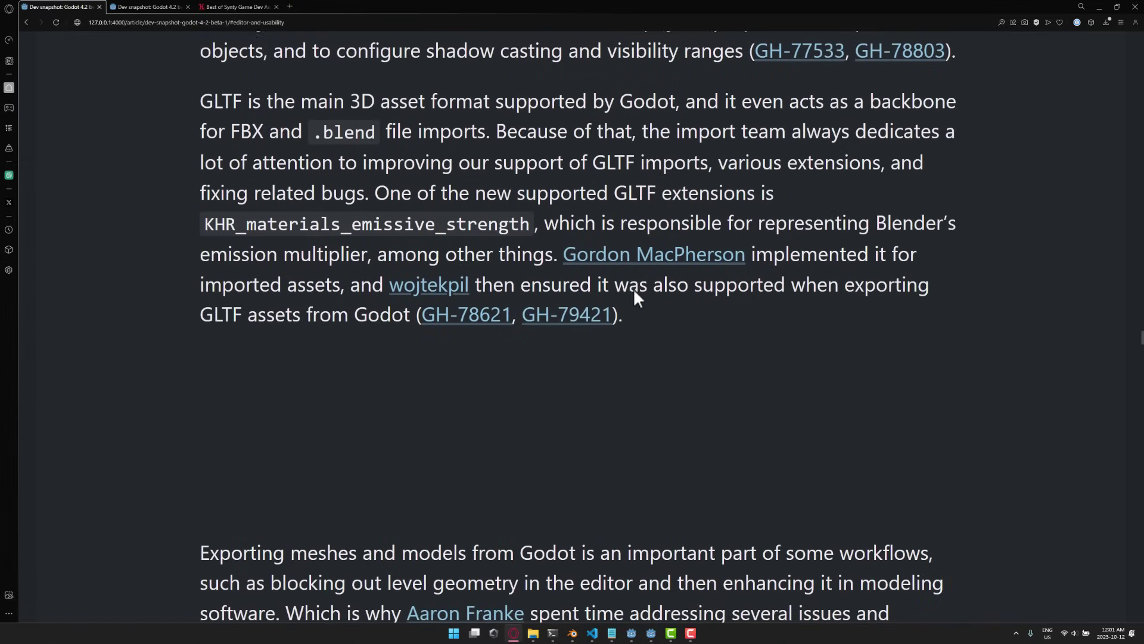
scroll(632, 287, "down", 3)
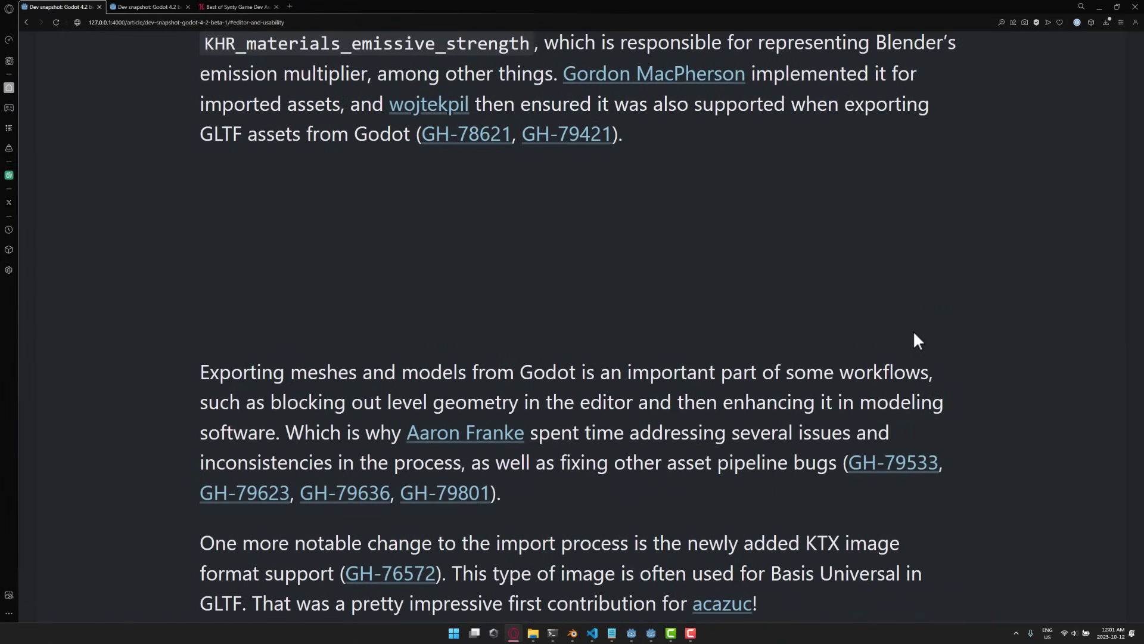